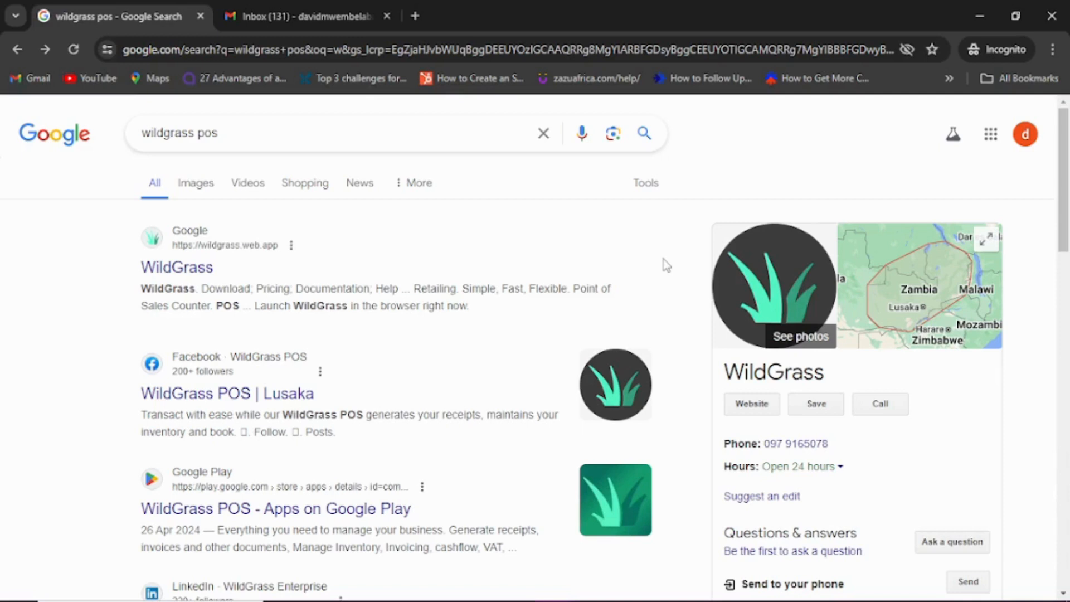
Step: Open the WildGrass result linking to wildgrass.web.app from the 'wildgrass pos' Google results
{"action": "left_click", "coordinate": [200, 271]}
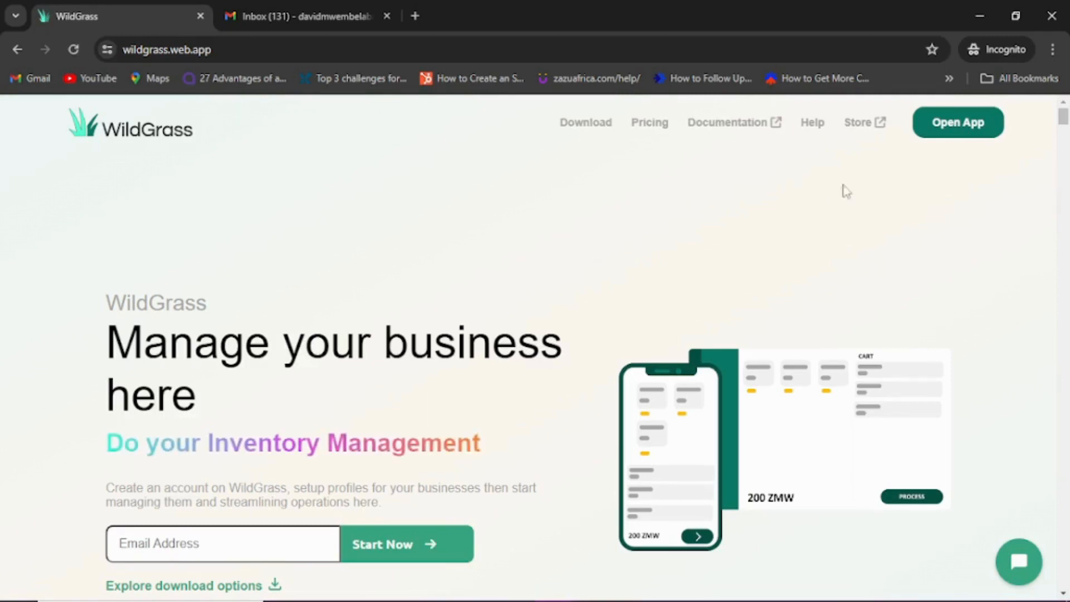
Step: Launch the WildGrass POS app from the site and choose Create Account on its welcome screen
{"action": "left_click", "coordinate": [943, 134]}
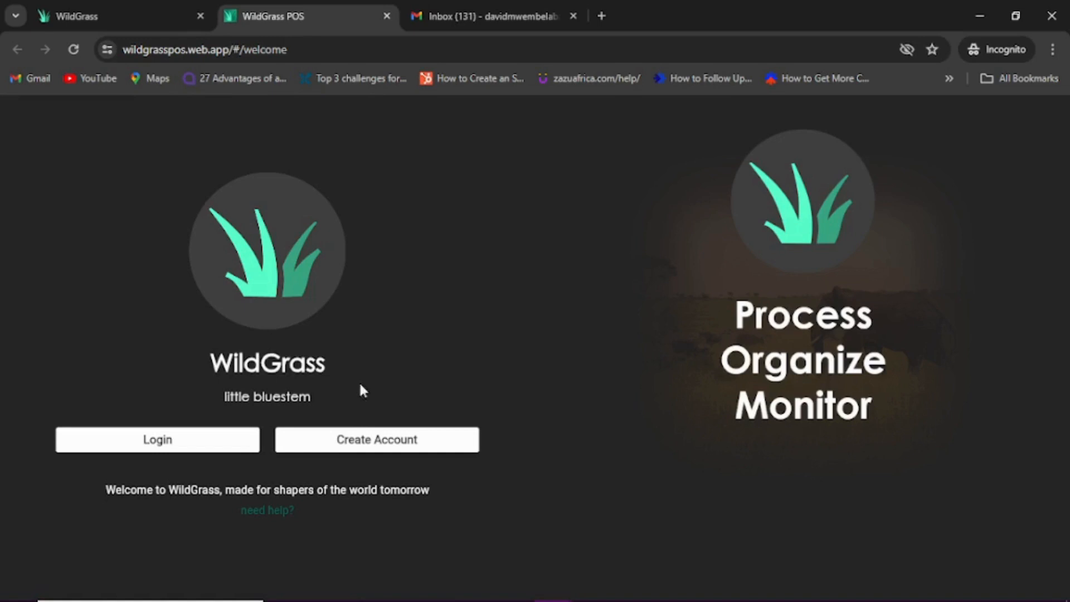
{"action": "left_click", "coordinate": [342, 450]}
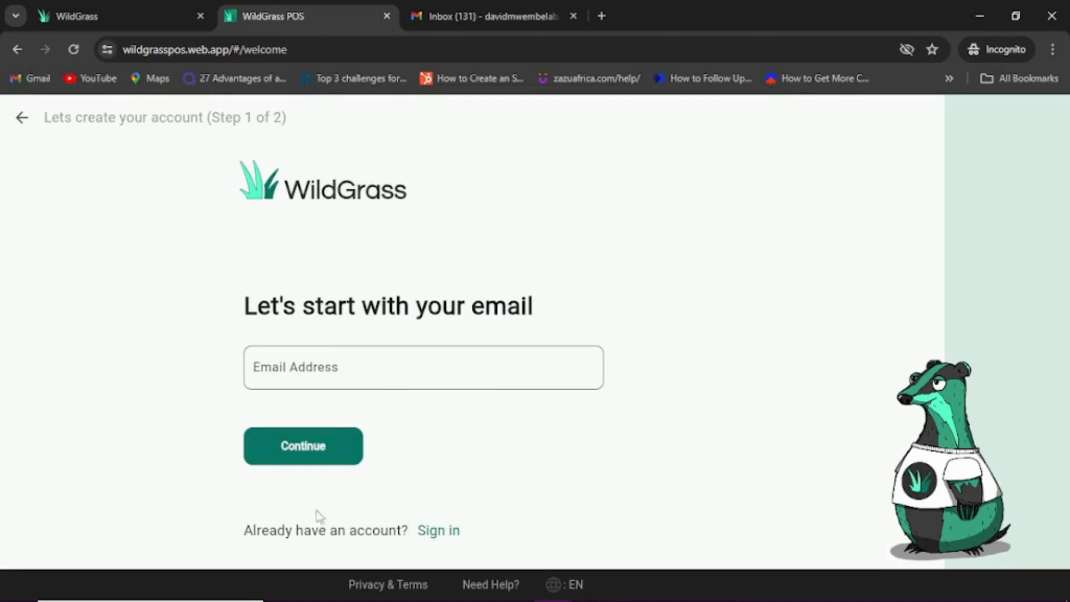
Step: Paste the account e-mail into Email Address and continue to the Sign up form
{"action": "left_click", "coordinate": [355, 377]}
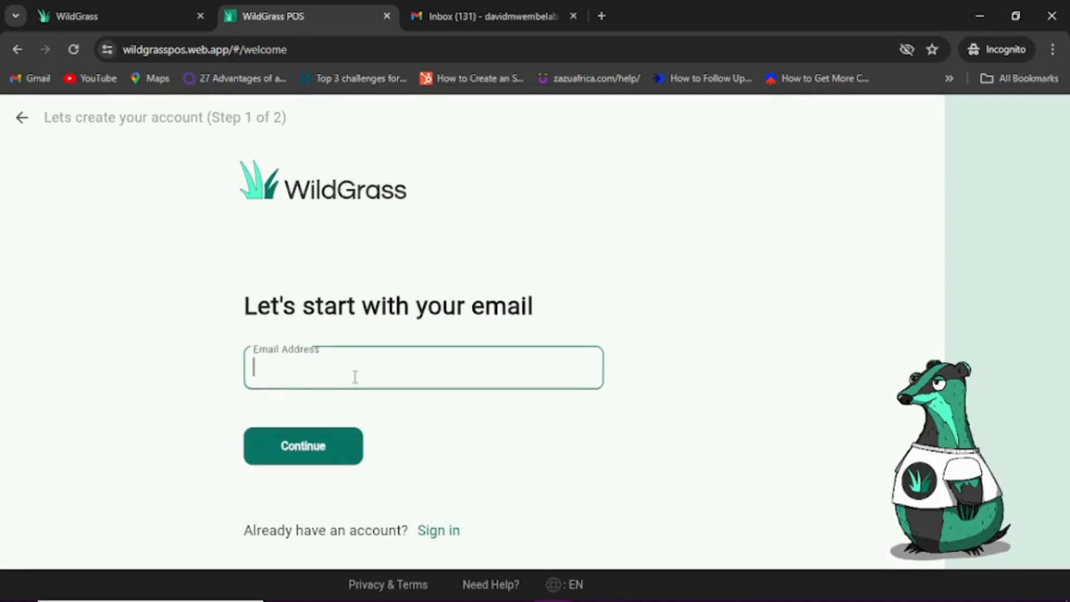
{"action": "key", "text": "ctrl+v"}
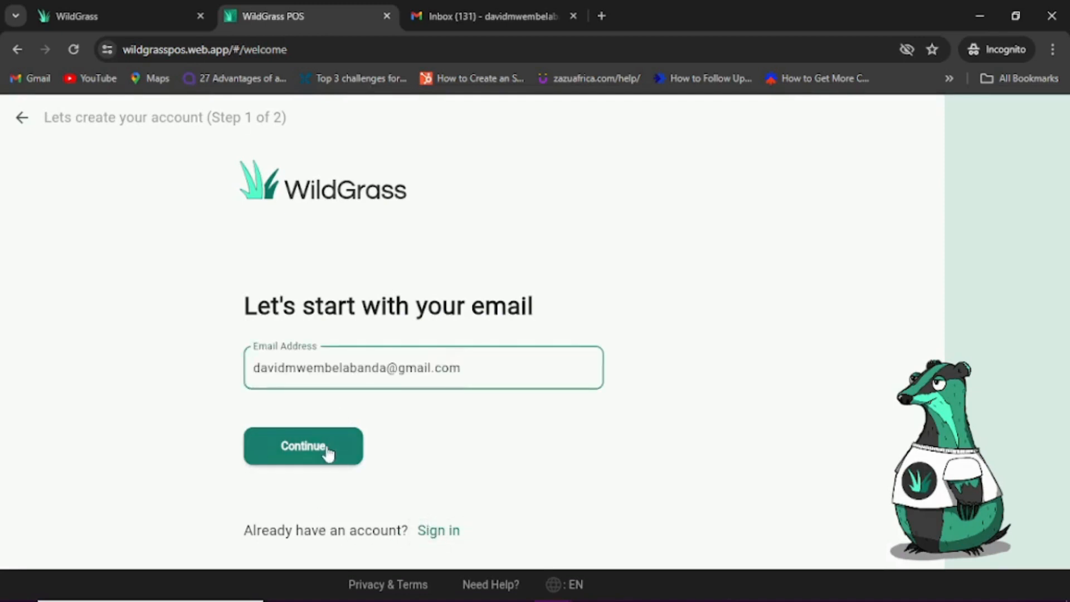
{"action": "left_click", "coordinate": [326, 448]}
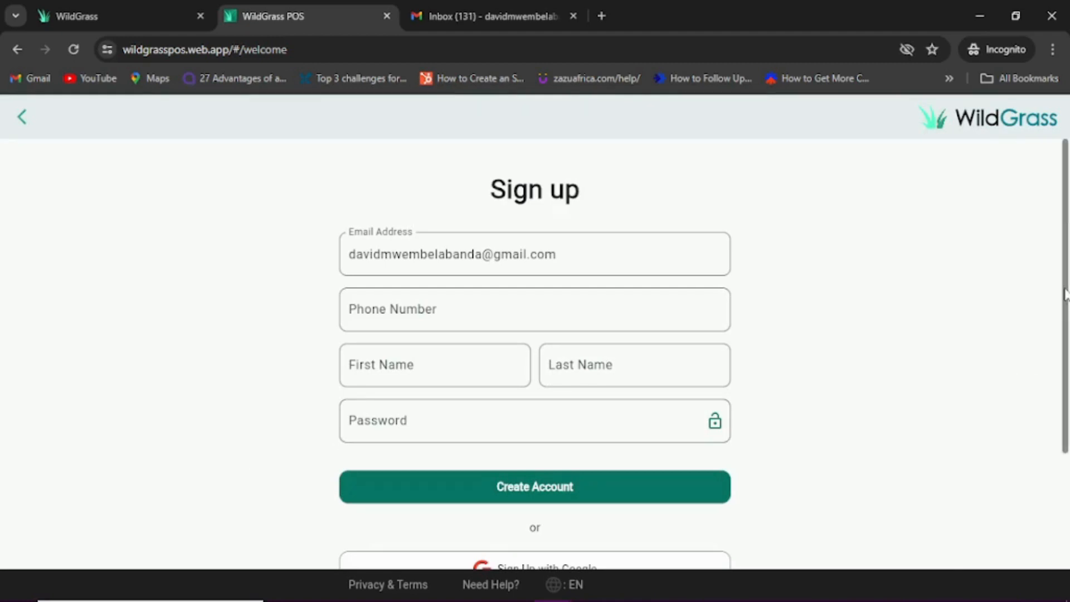
{"action": "scroll", "coordinate": [704, 352], "scroll_direction": "down", "scroll_amount": 2}
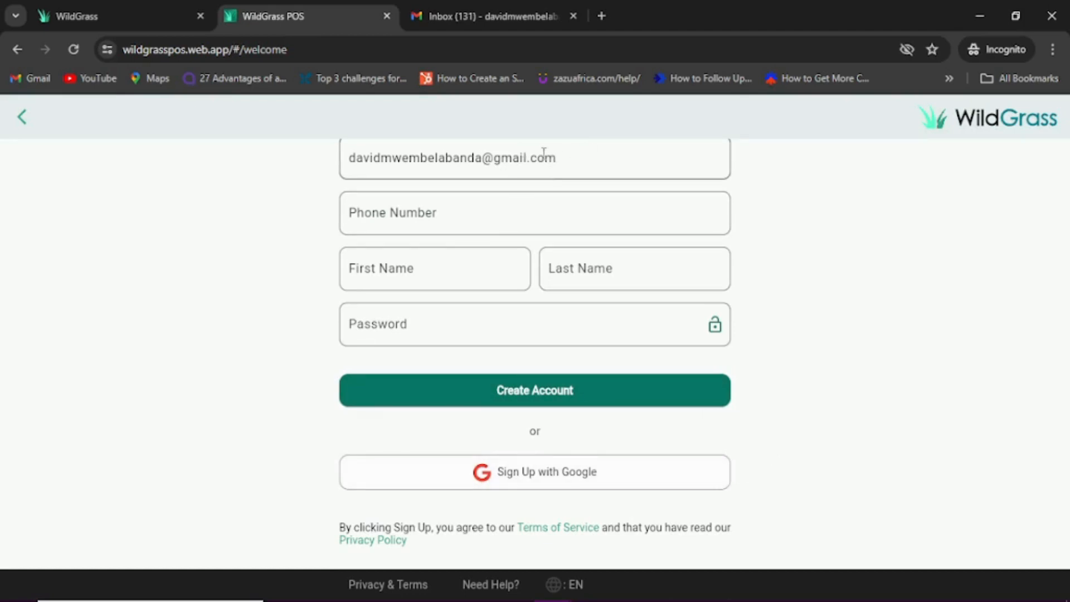
Step: Sign up with Google, choosing the account and confirming the WildGrass POS sign-in
{"action": "left_click", "coordinate": [510, 480]}
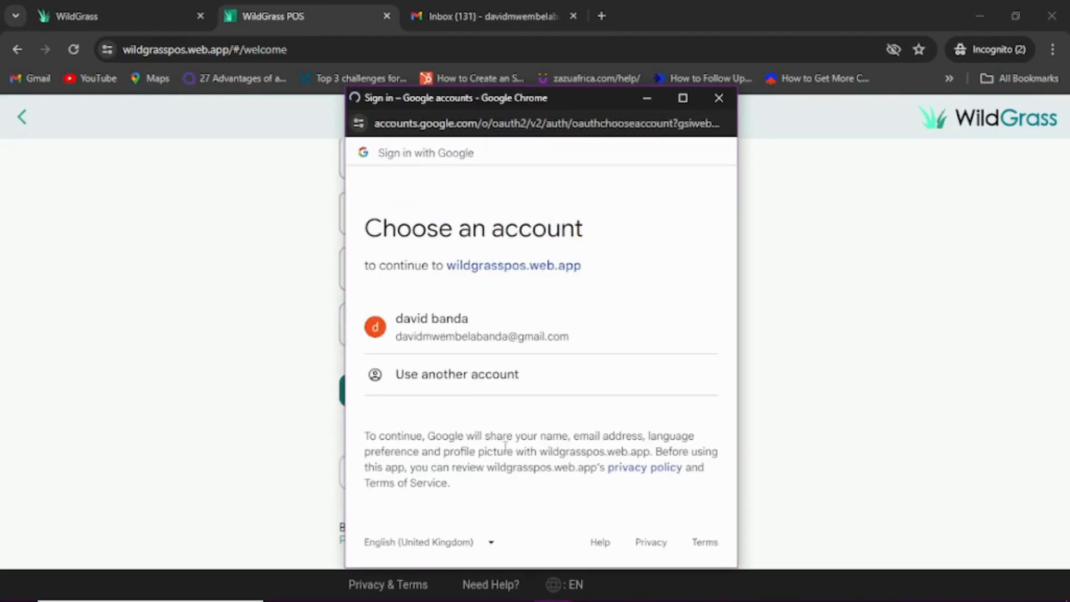
{"action": "left_click", "coordinate": [459, 330]}
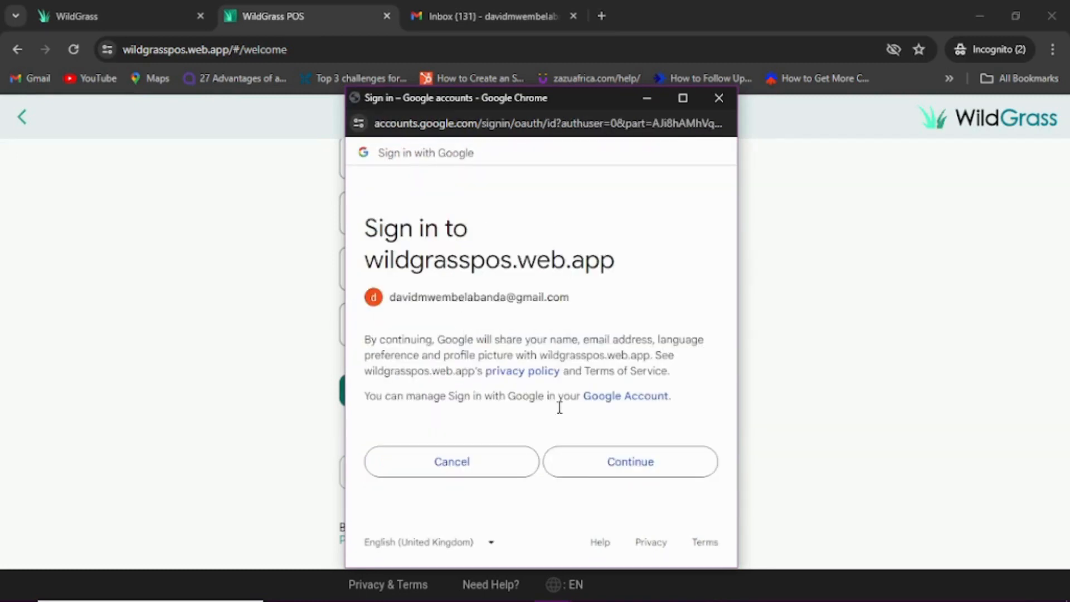
{"action": "left_click", "coordinate": [598, 465]}
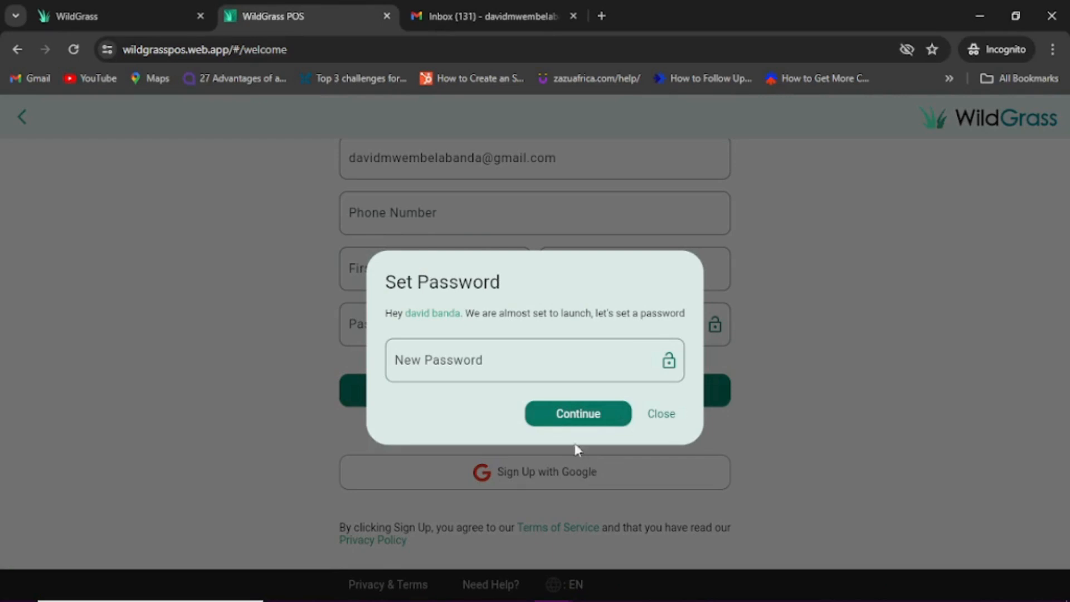
Step: Enter a new account password and confirm it
{"action": "left_click", "coordinate": [572, 370]}
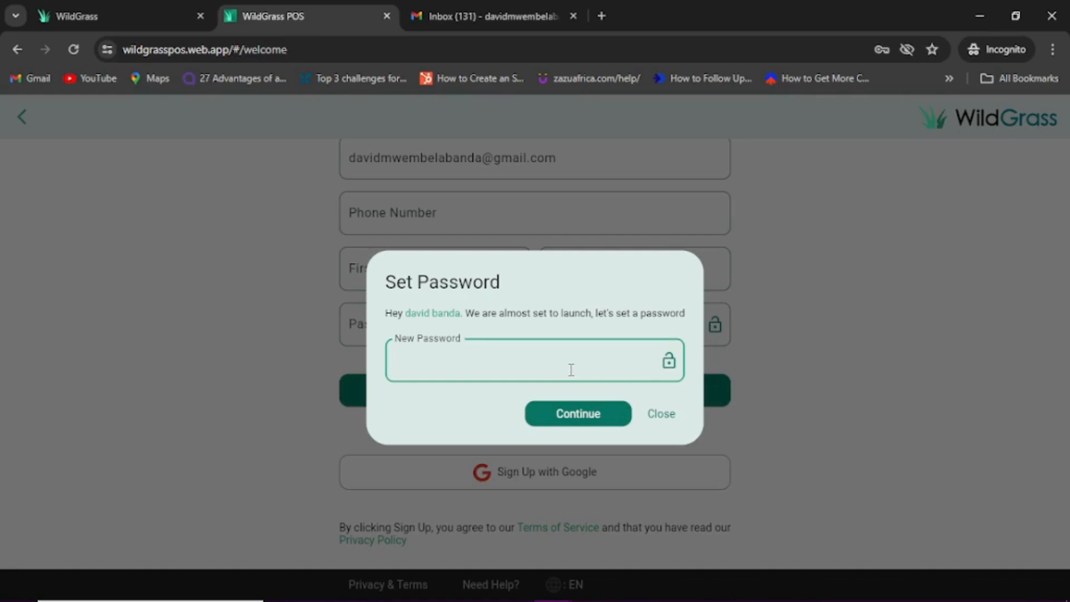
{"action": "type", "text": "•••••••"}
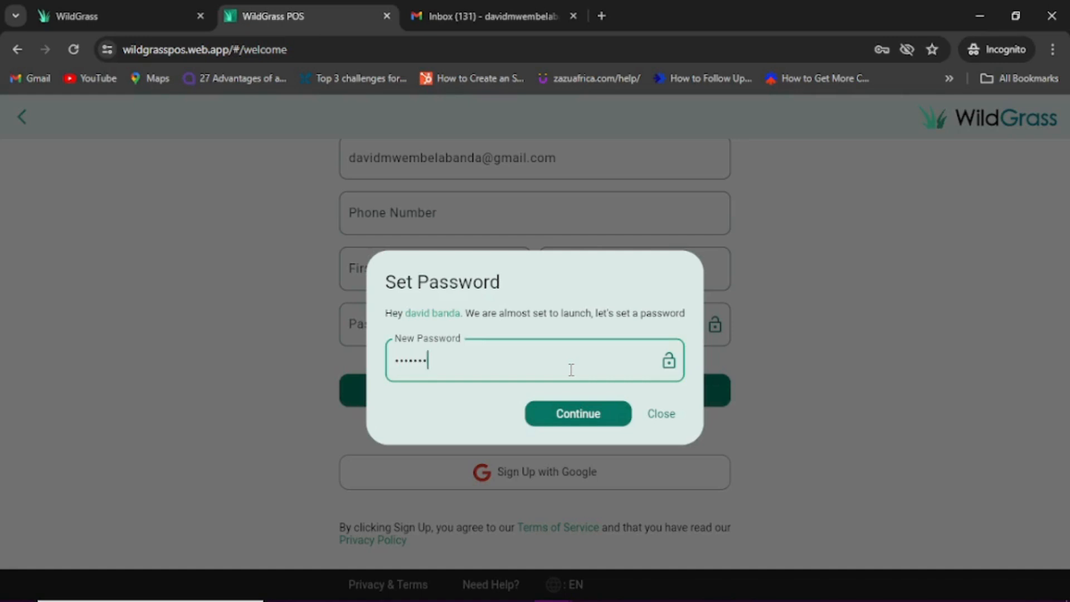
{"action": "left_click", "coordinate": [579, 417]}
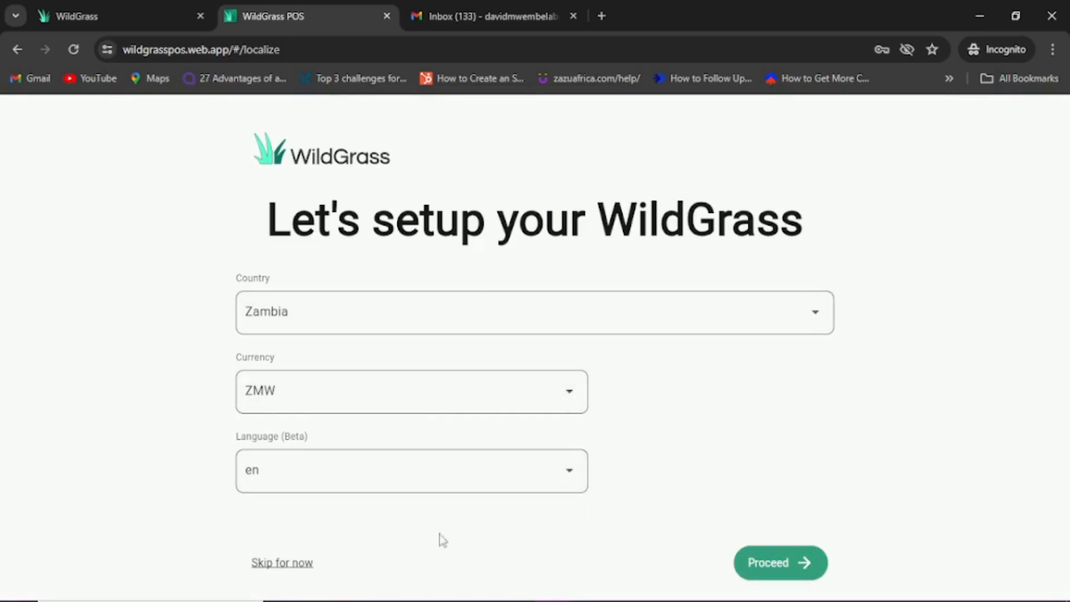
Step: Skip the country and currency setup and start a new business profile
{"action": "left_click", "coordinate": [300, 567]}
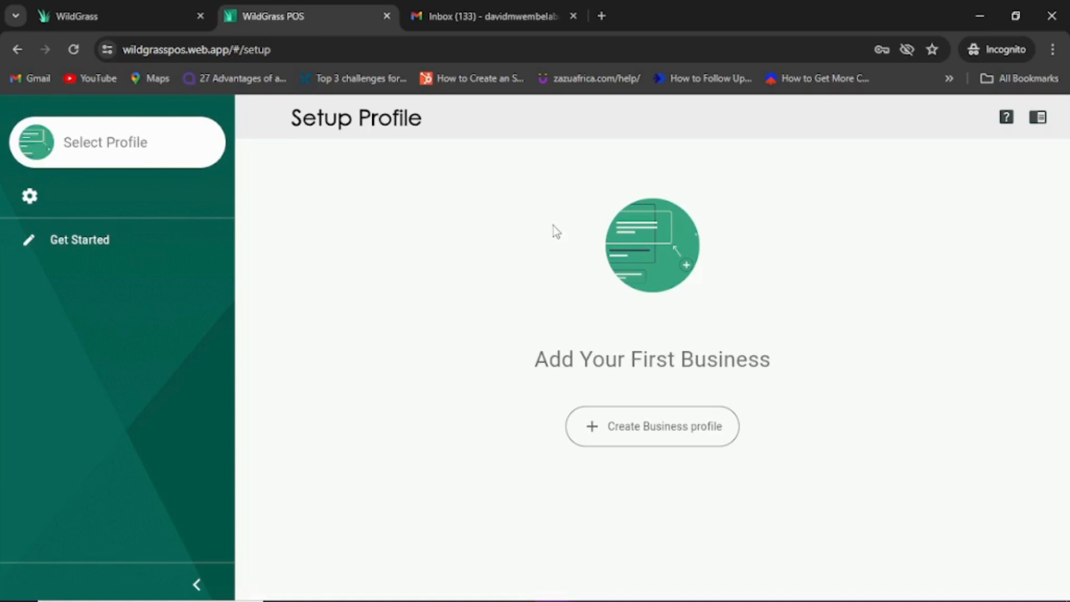
{"action": "left_click", "coordinate": [633, 443]}
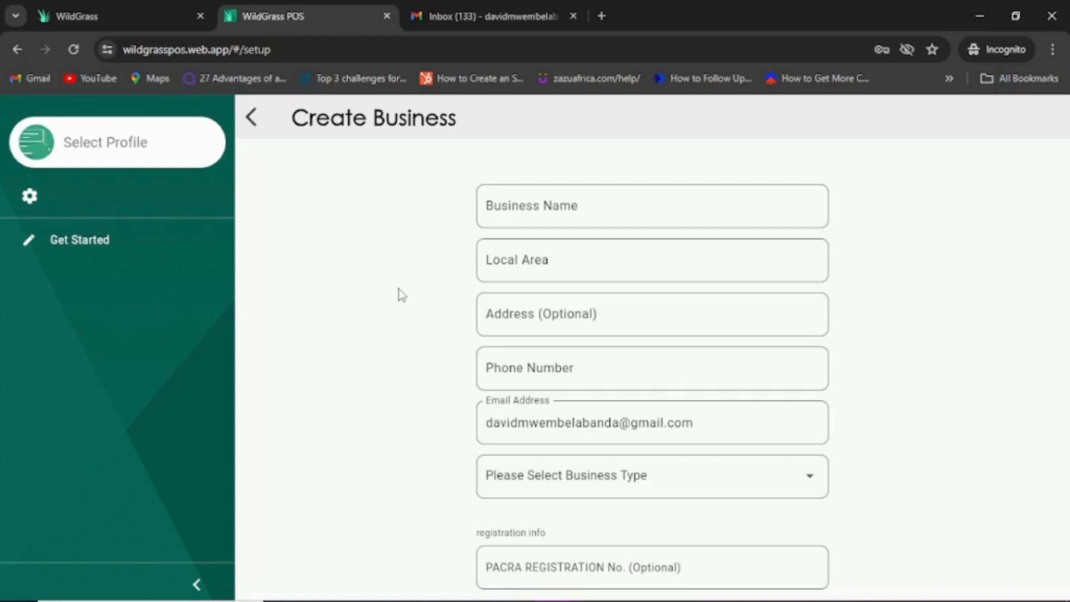
Step: Enter business name 'David's shoe store', area Lusaka, and the business phone number
{"action": "left_click", "coordinate": [535, 210]}
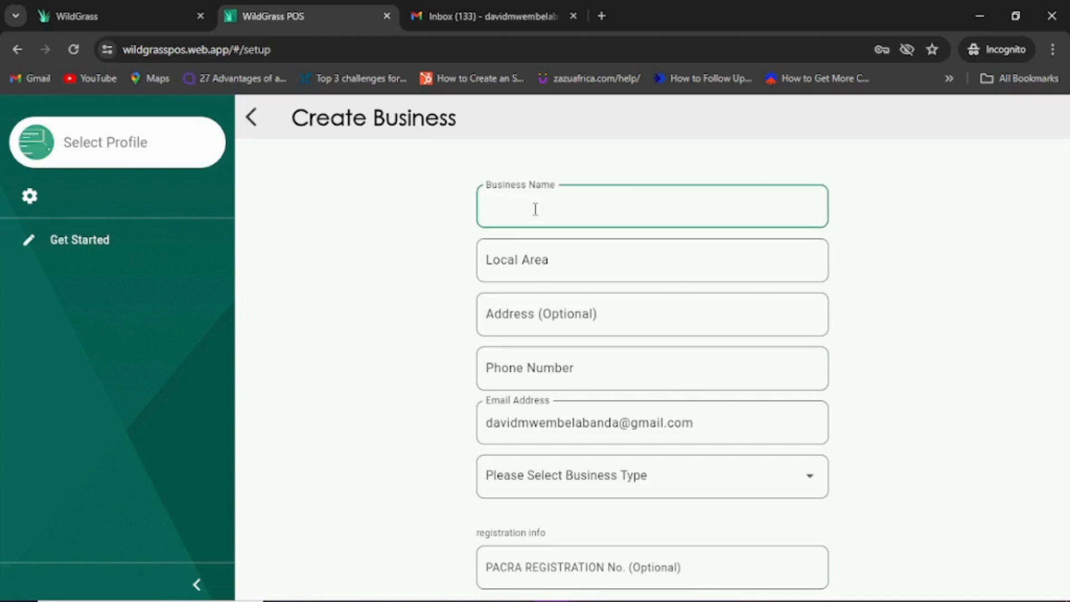
{"action": "type", "text": "David's shoe store"}
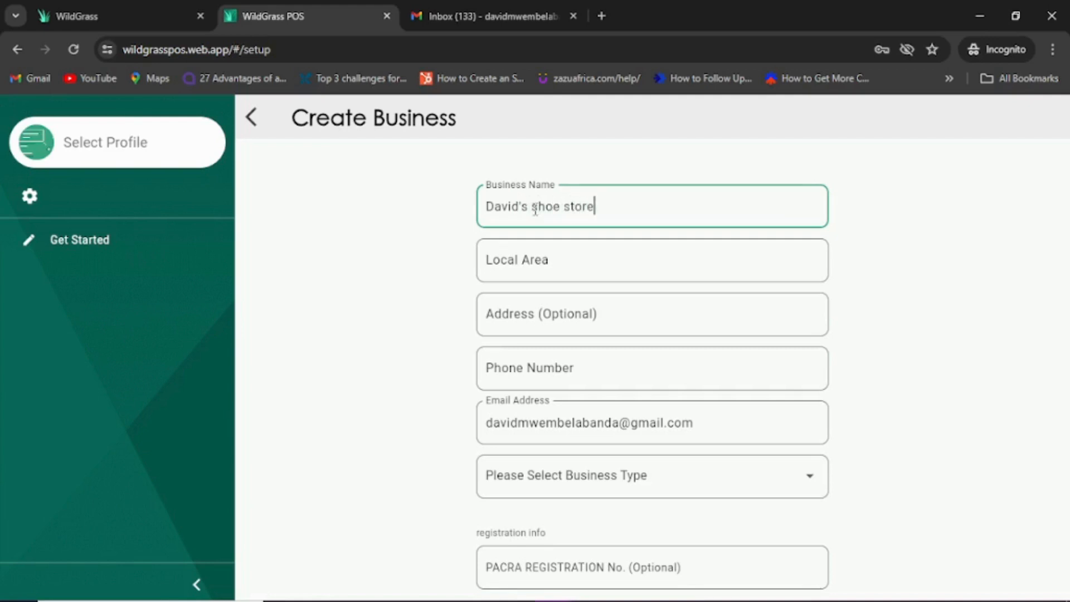
{"action": "key", "text": "Tab"}
{"action": "type", "text": "L"}
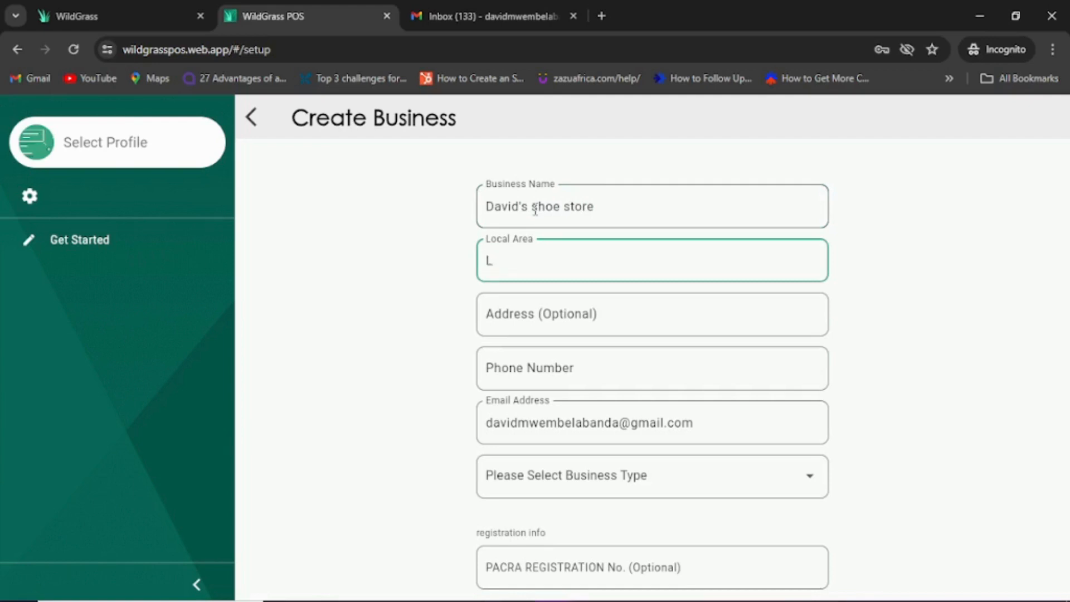
{"action": "type", "text": "usaka"}
{"action": "key", "text": "Tab"}
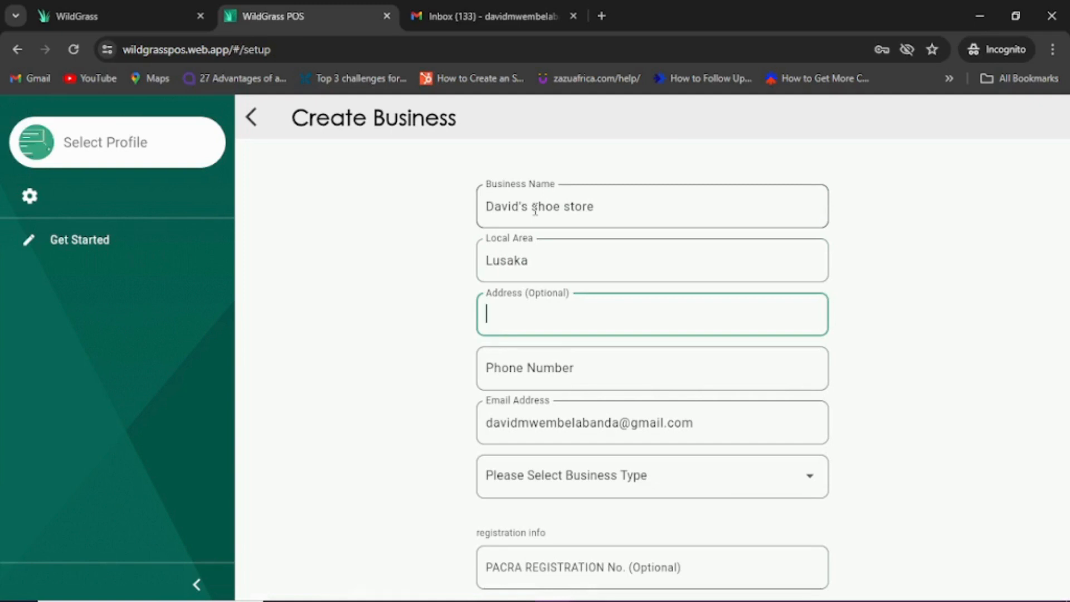
{"action": "key", "text": "Tab"}
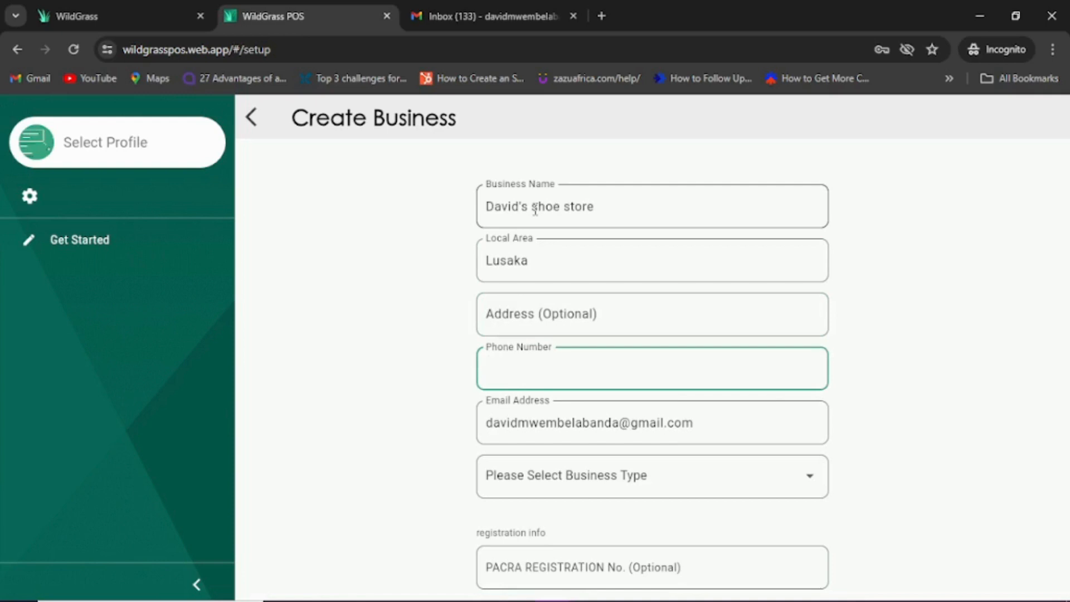
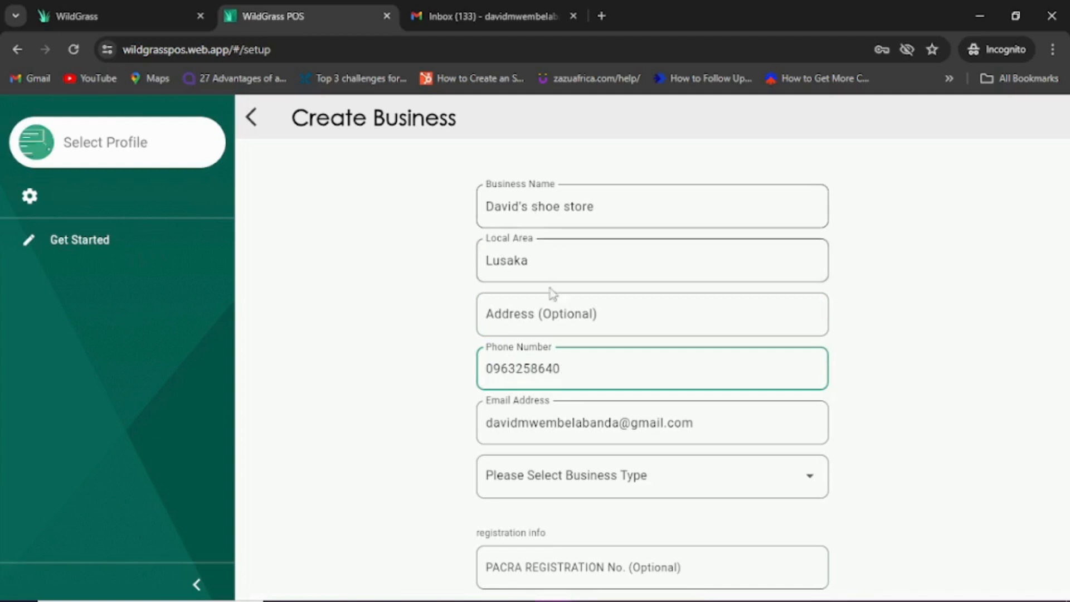
Step: Choose Retail Store as the business type, enter the PACRA number and TPIN, and create the business
{"action": "left_click", "coordinate": [624, 484]}
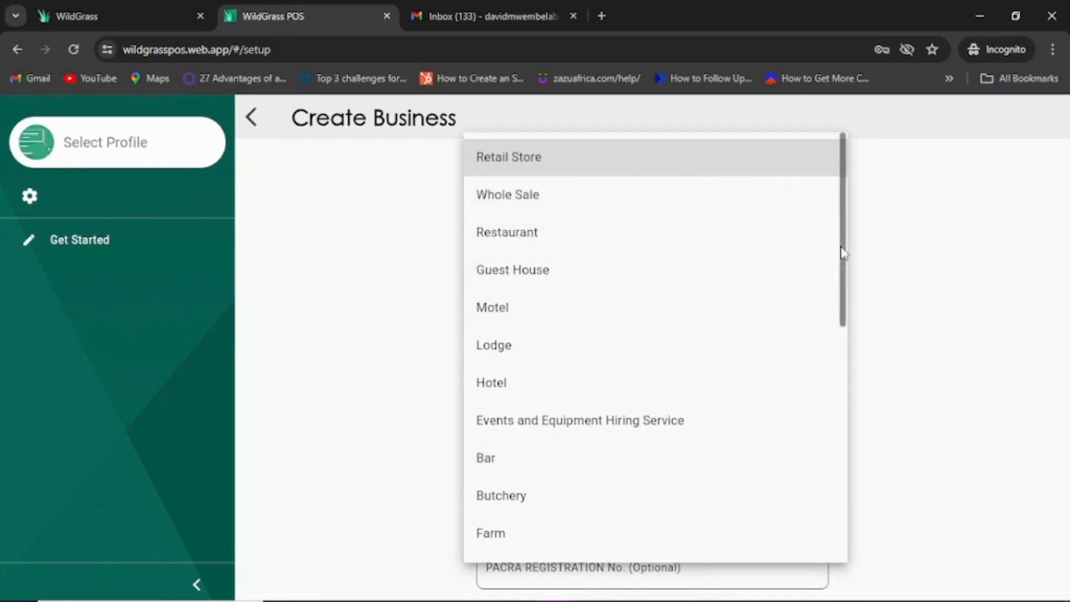
{"action": "mouse_move", "coordinate": [841, 254]}
{"action": "left_mouse_down"}
{"action": "mouse_move", "coordinate": [866, 525]}
{"action": "mouse_move", "coordinate": [836, 234]}
{"action": "left_mouse_up"}
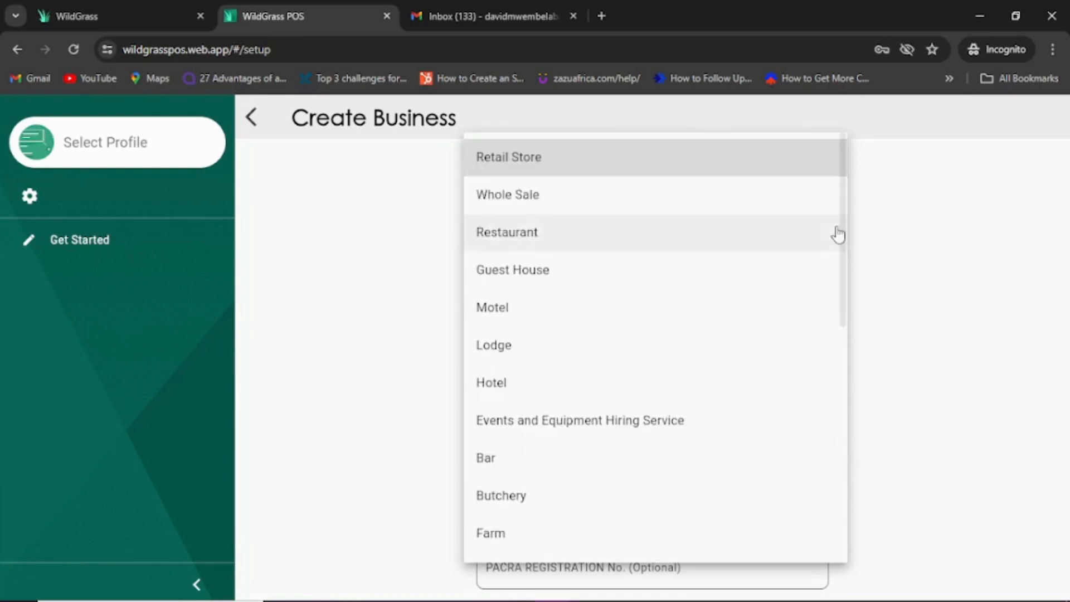
{"action": "left_click", "coordinate": [535, 157]}
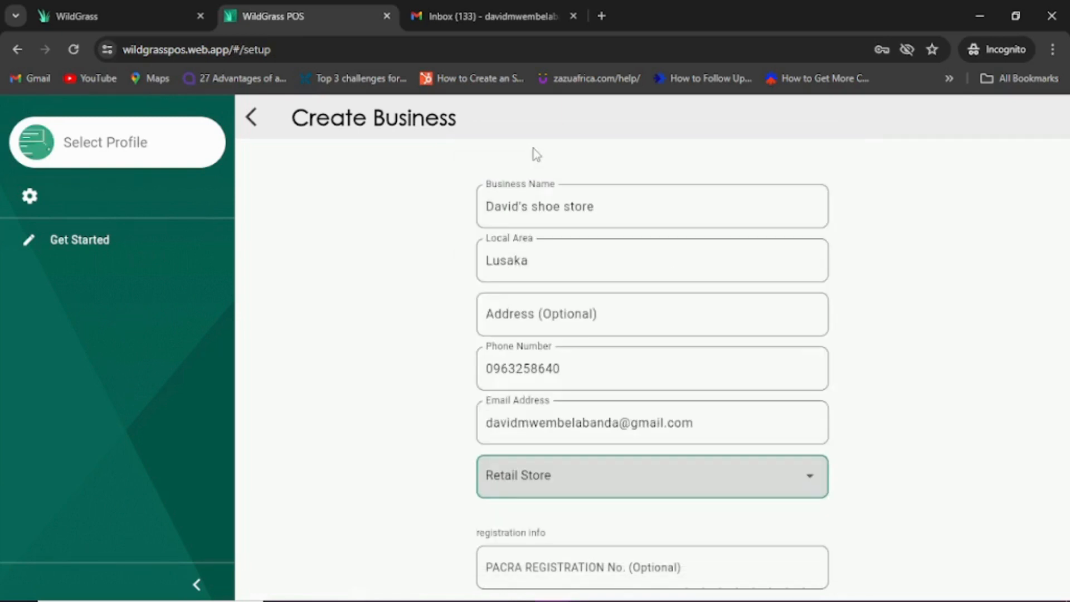
{"action": "left_click", "coordinate": [640, 566]}
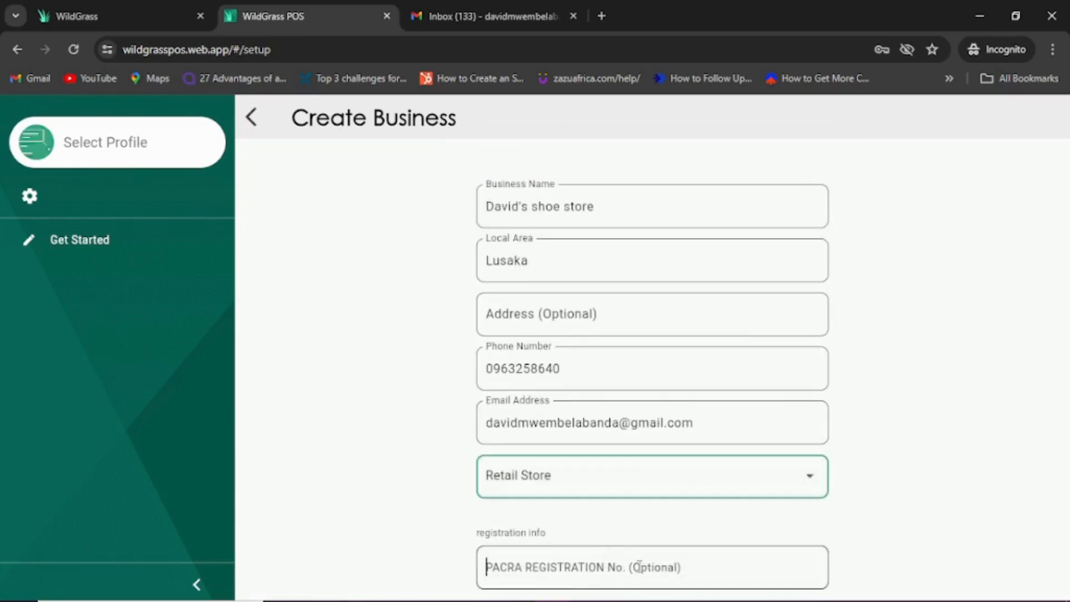
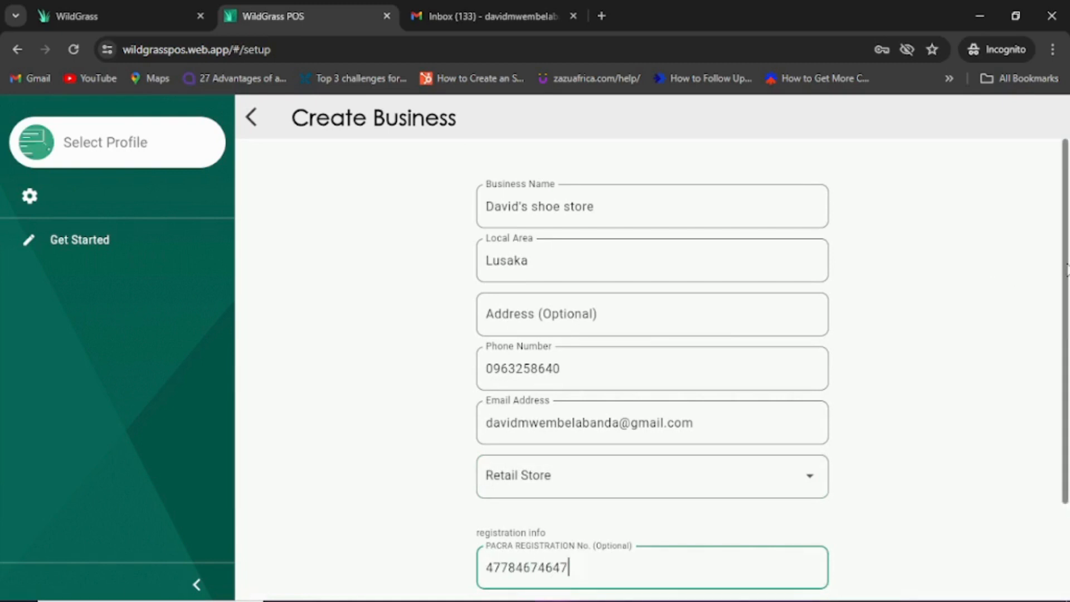
{"action": "left_click_drag", "start_coordinate": [1068, 265], "coordinate": [1068, 362]}
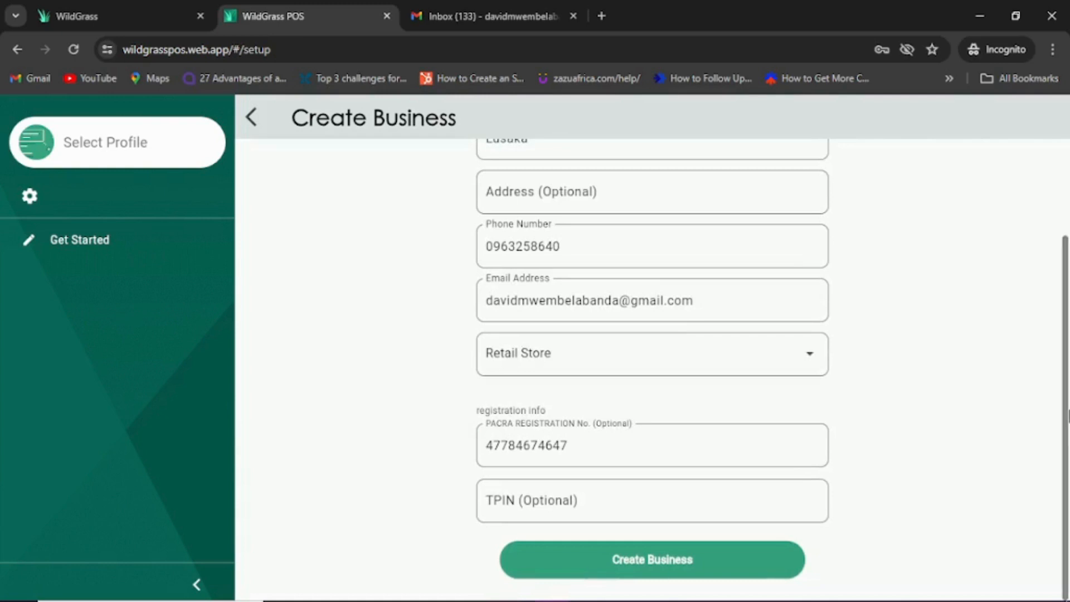
{"action": "left_click", "coordinate": [656, 503]}
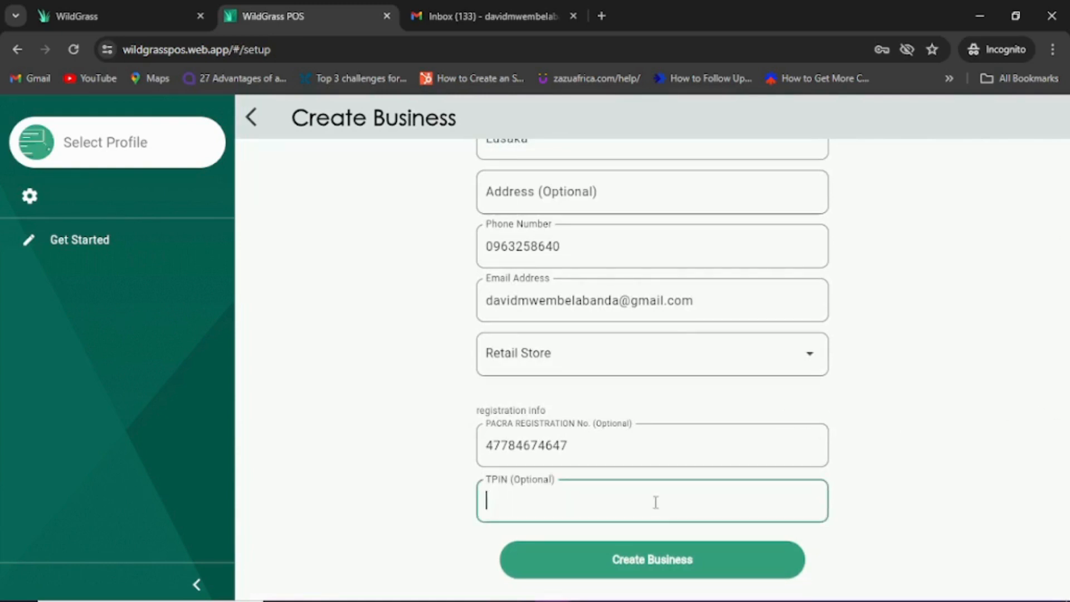
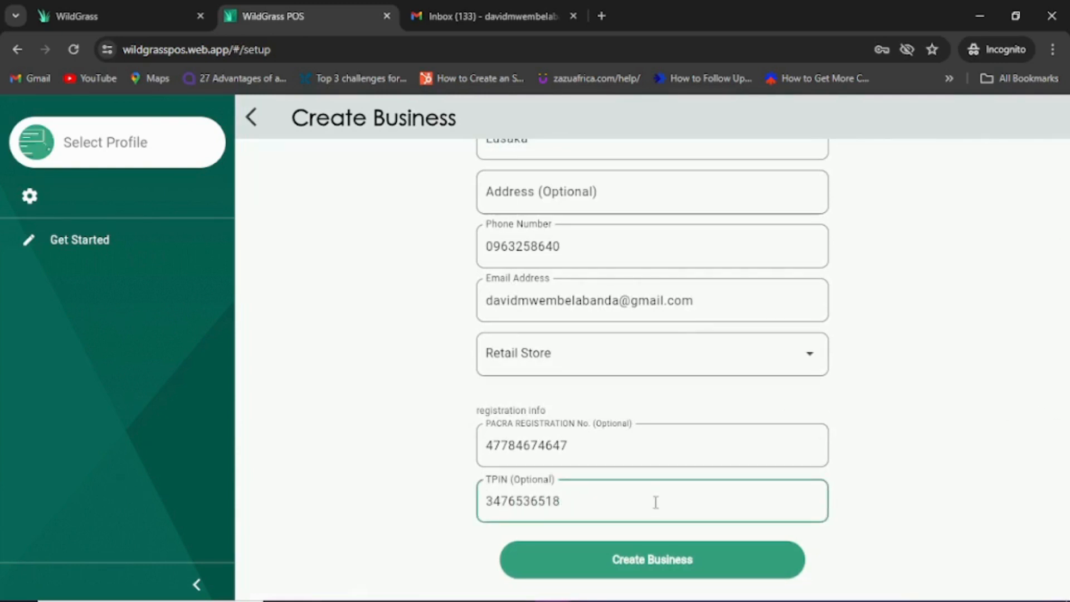
{"action": "left_click", "coordinate": [642, 574]}
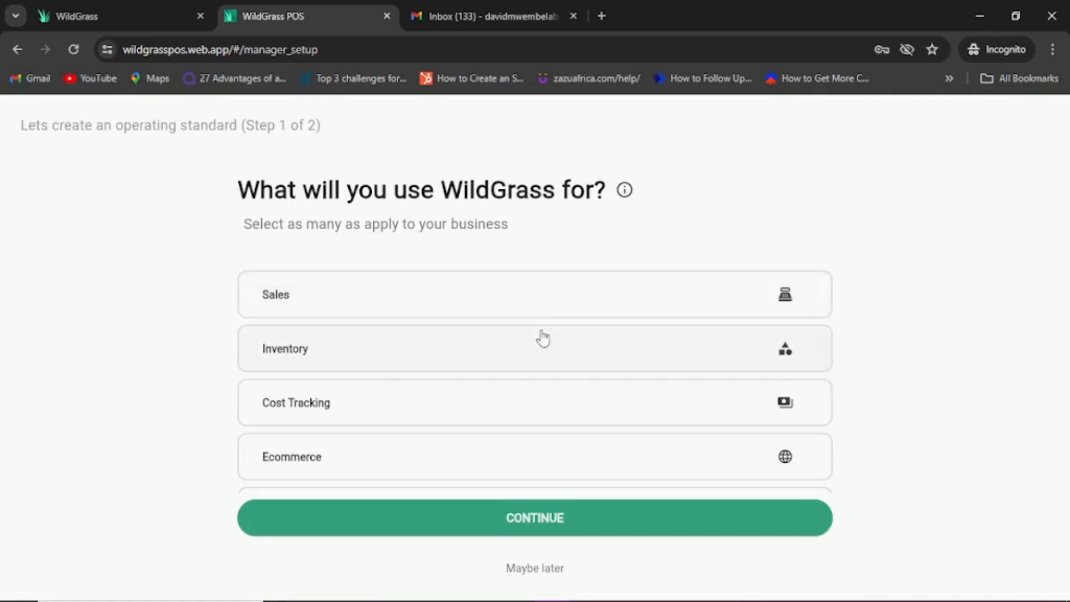
Step: Tick Sales, Inventory, Cost Tracking, Ecommerce and Accouting as uses, then continue
{"action": "mouse_move", "coordinate": [828, 346]}
{"action": "left_click_drag", "start_coordinate": [830, 354], "coordinate": [829, 303]}
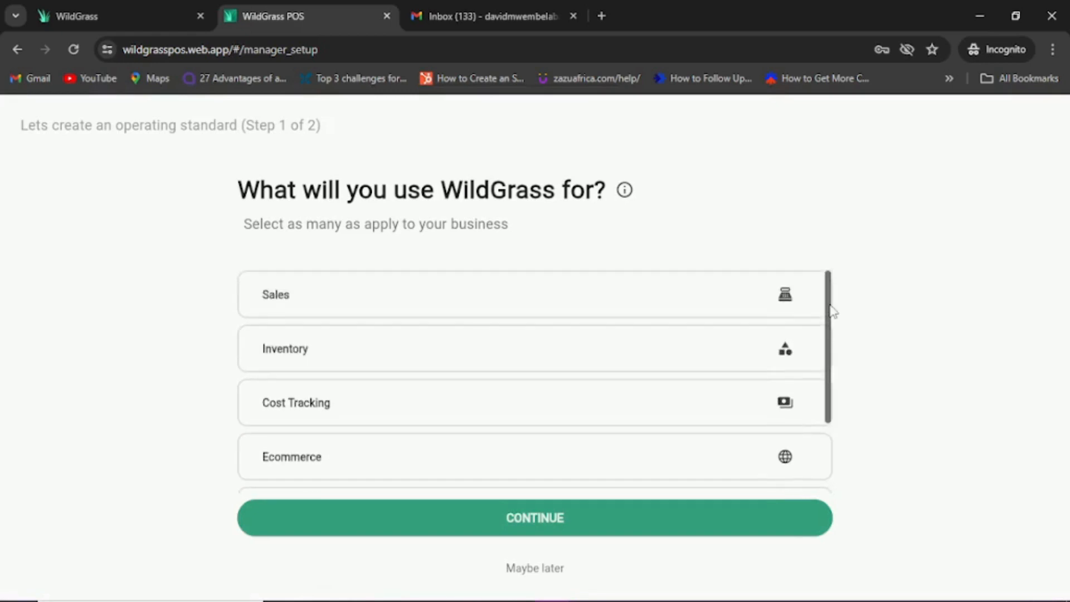
{"action": "left_click", "coordinate": [412, 307]}
{"action": "left_click", "coordinate": [470, 362]}
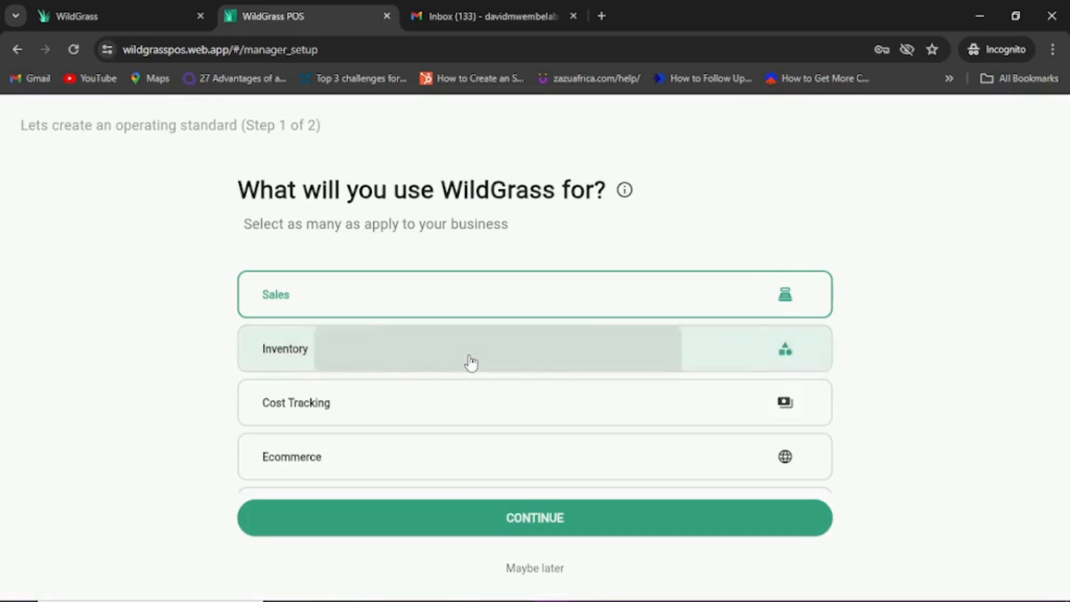
{"action": "left_click", "coordinate": [524, 411]}
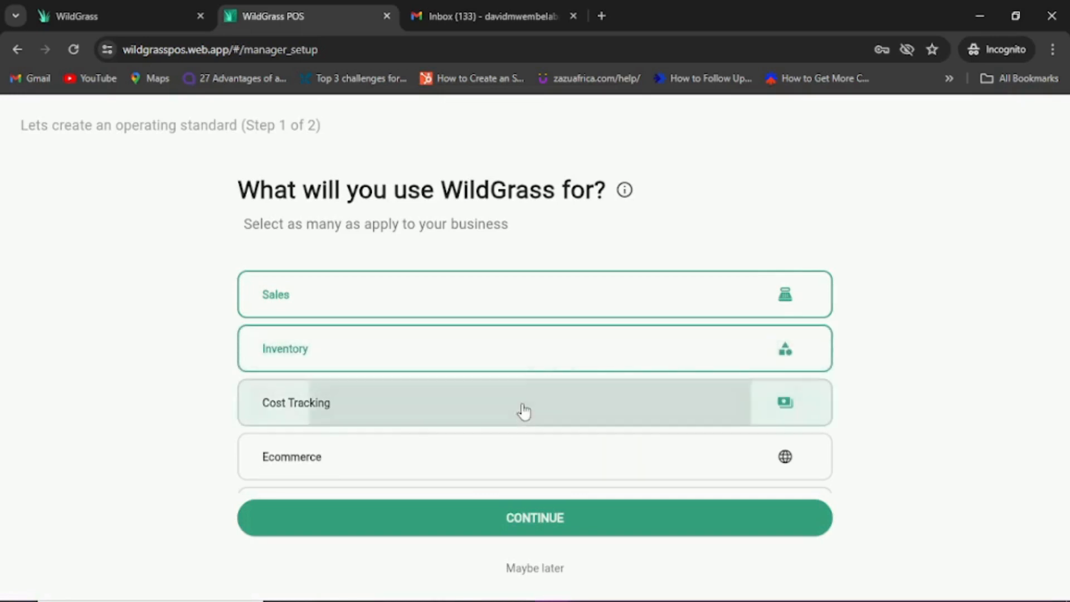
{"action": "left_click", "coordinate": [560, 475]}
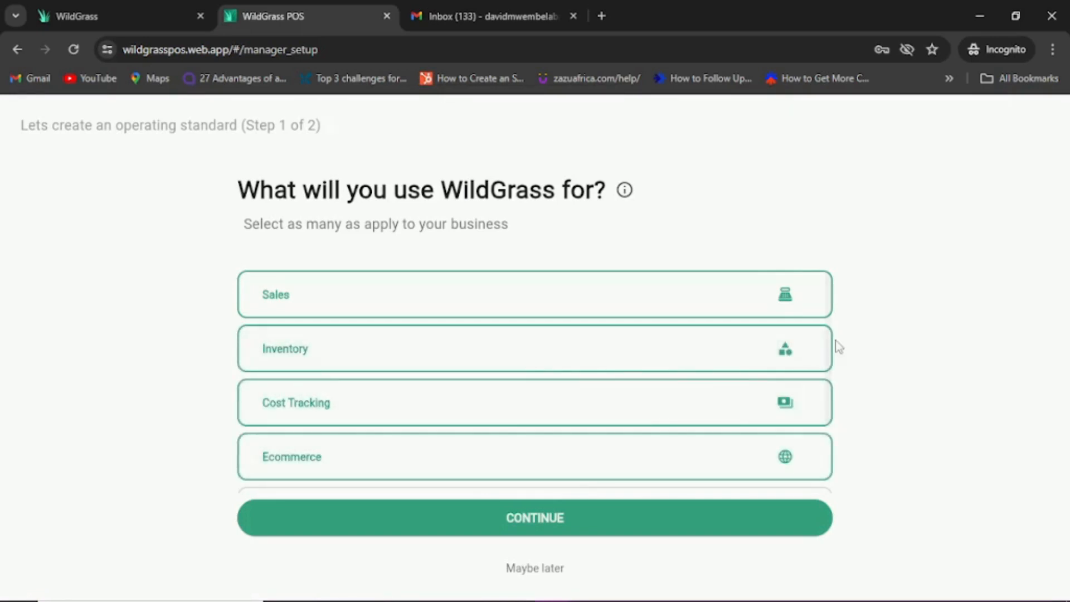
{"action": "left_click_drag", "start_coordinate": [829, 348], "coordinate": [833, 432]}
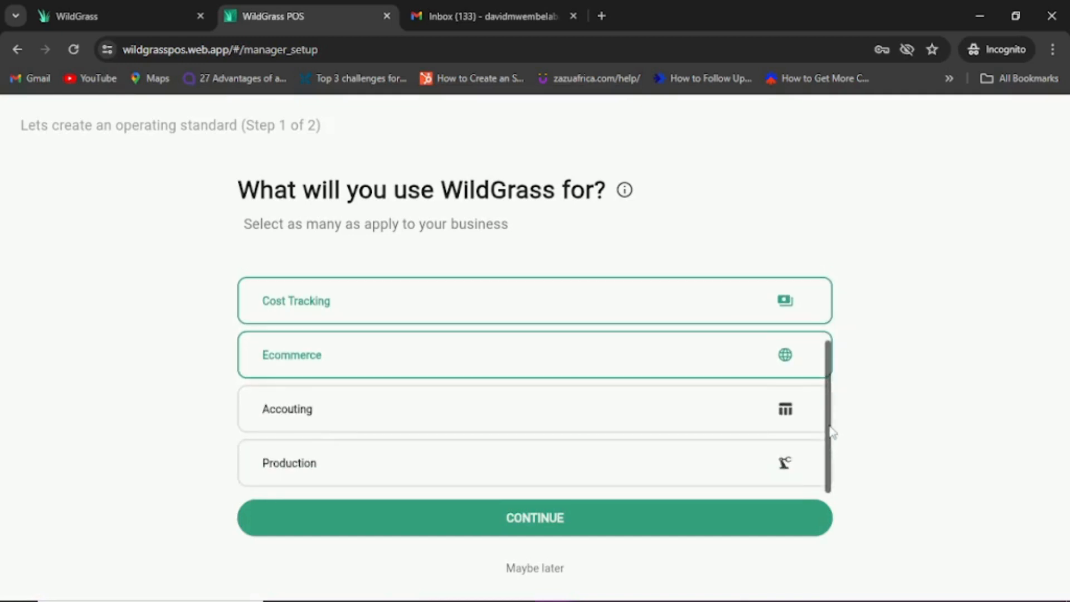
{"action": "left_click", "coordinate": [732, 416]}
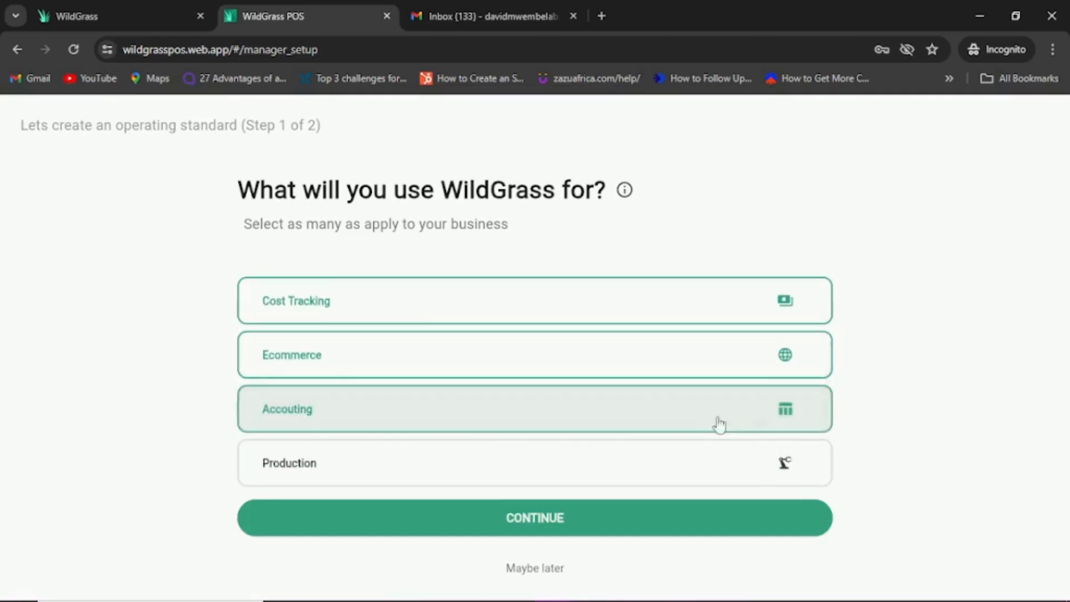
{"action": "left_click", "coordinate": [539, 514]}
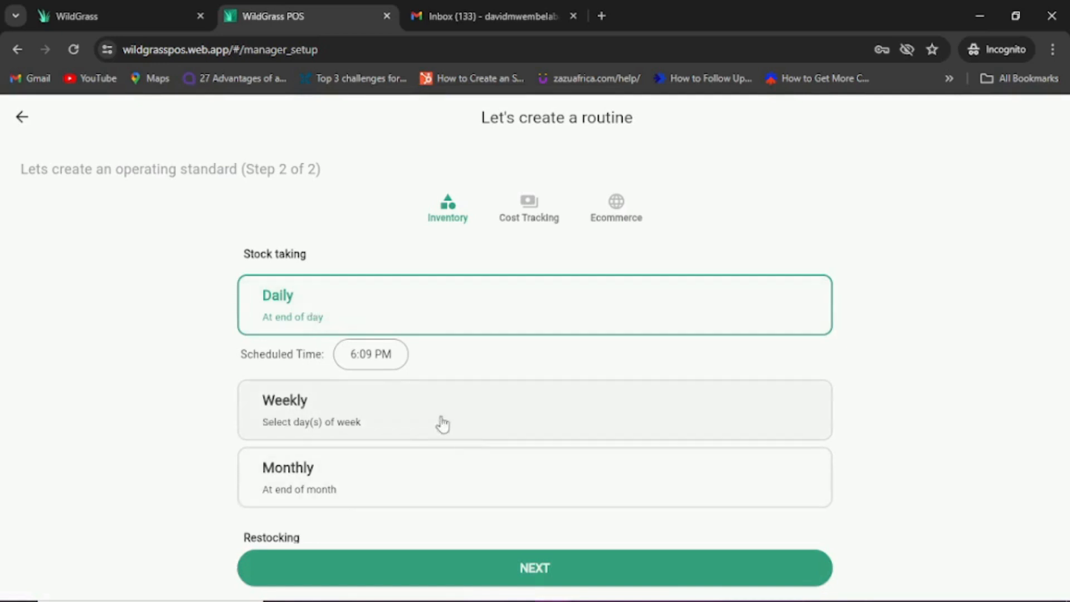
Step: Make stock taking weekly on Saturday only, removing Monday and Friday
{"action": "left_click", "coordinate": [424, 418]}
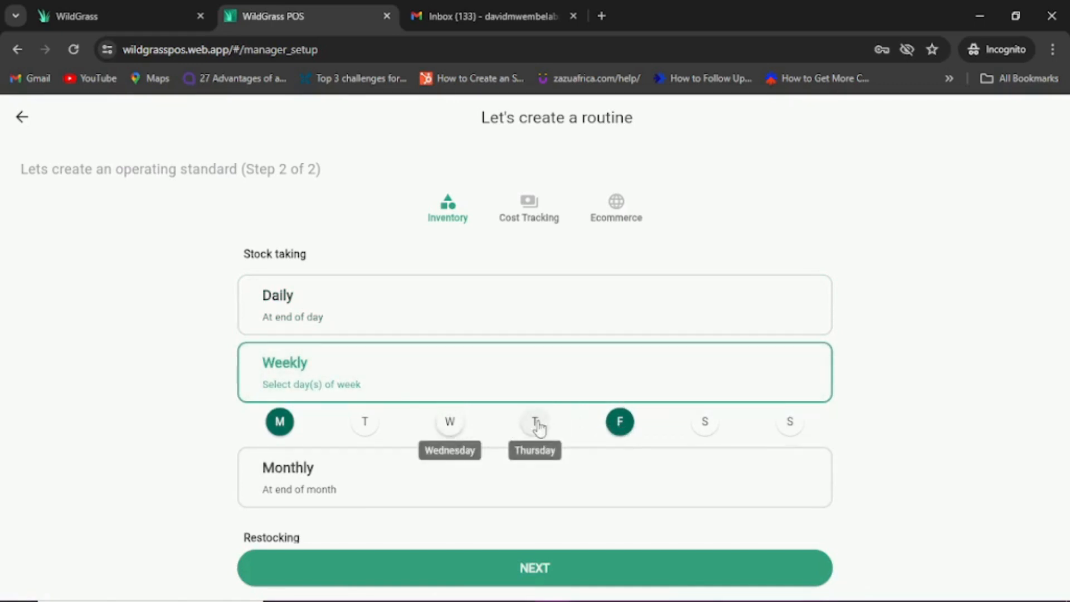
{"action": "left_click", "coordinate": [698, 428]}
{"action": "left_click", "coordinate": [620, 425]}
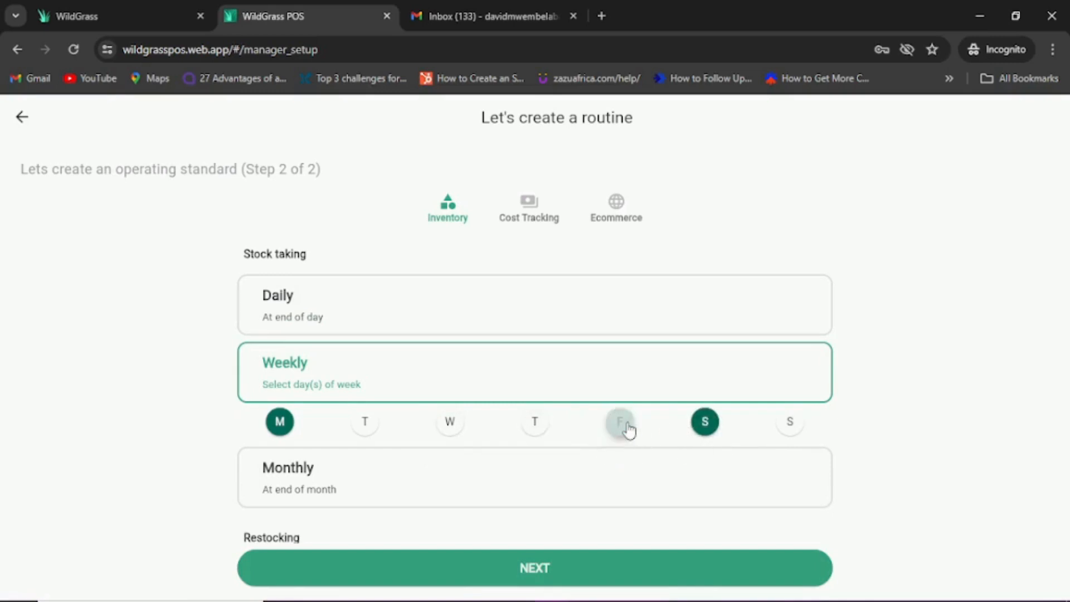
{"action": "left_click", "coordinate": [281, 422]}
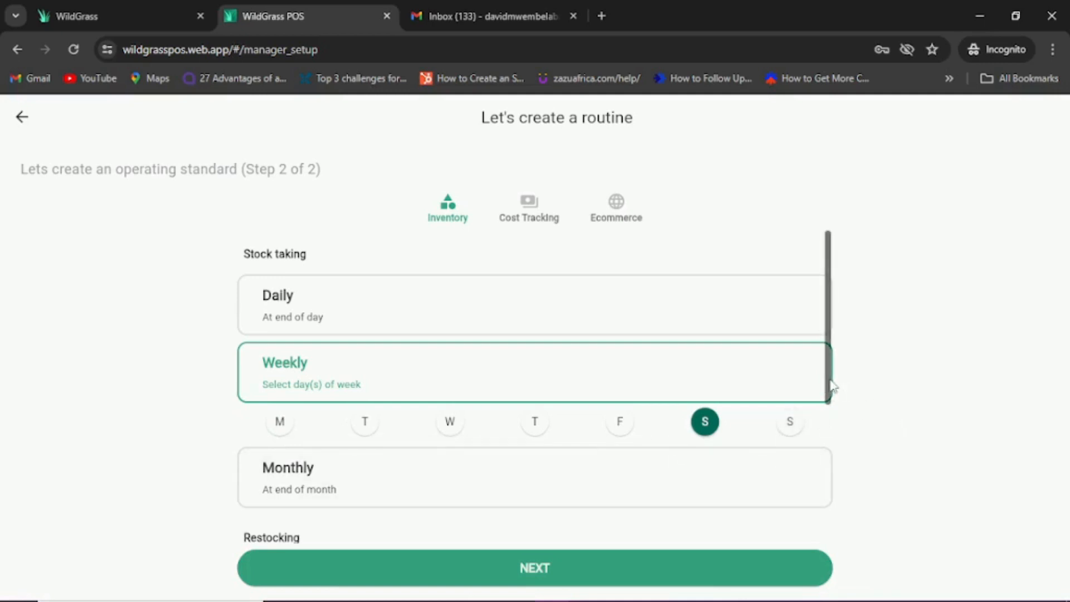
Step: Set restocking to Monthly and switch the Cost Tracking routine to Weekly
{"action": "left_click_drag", "start_coordinate": [831, 390], "coordinate": [835, 553]}
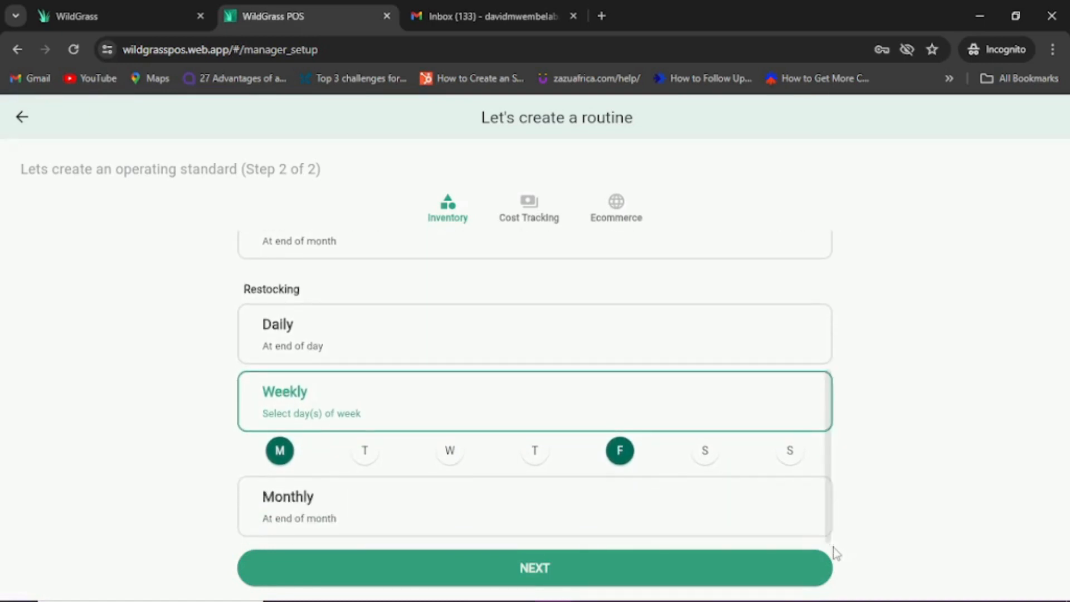
{"action": "left_click", "coordinate": [493, 533]}
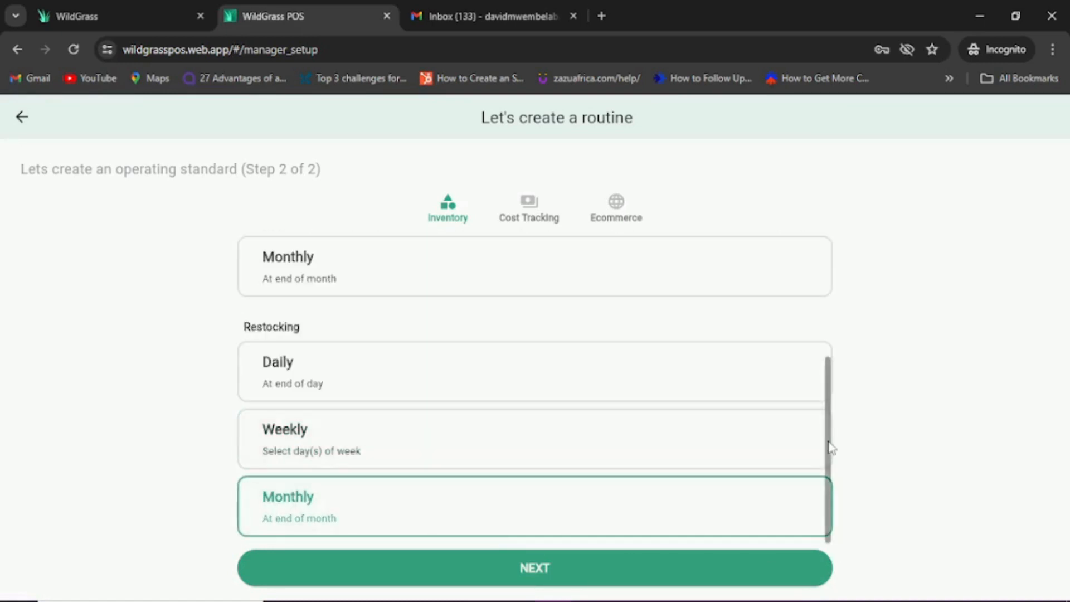
{"action": "left_click", "coordinate": [534, 579]}
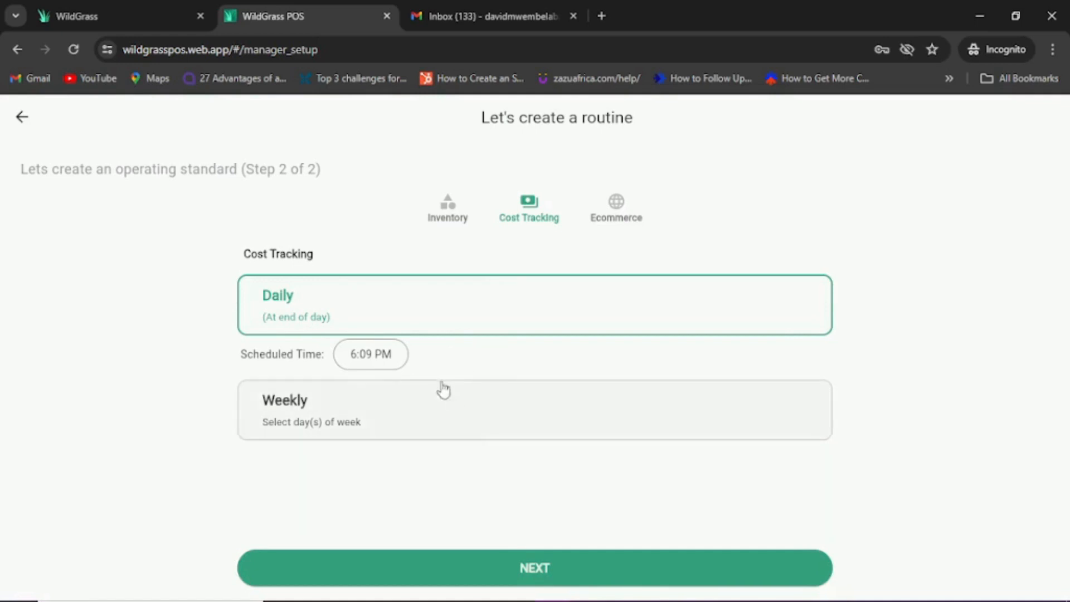
{"action": "left_click", "coordinate": [450, 407]}
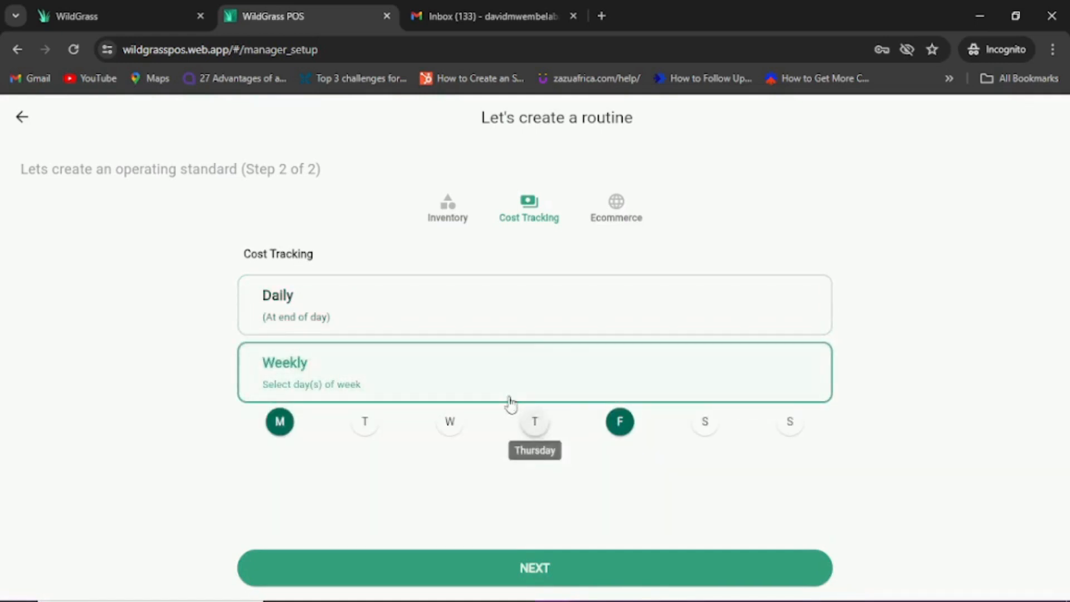
Step: Switch Cost Tracking to Daily and set its scheduled time to hour 5, minutes 00 (5:00 PM)
{"action": "left_click", "coordinate": [517, 319]}
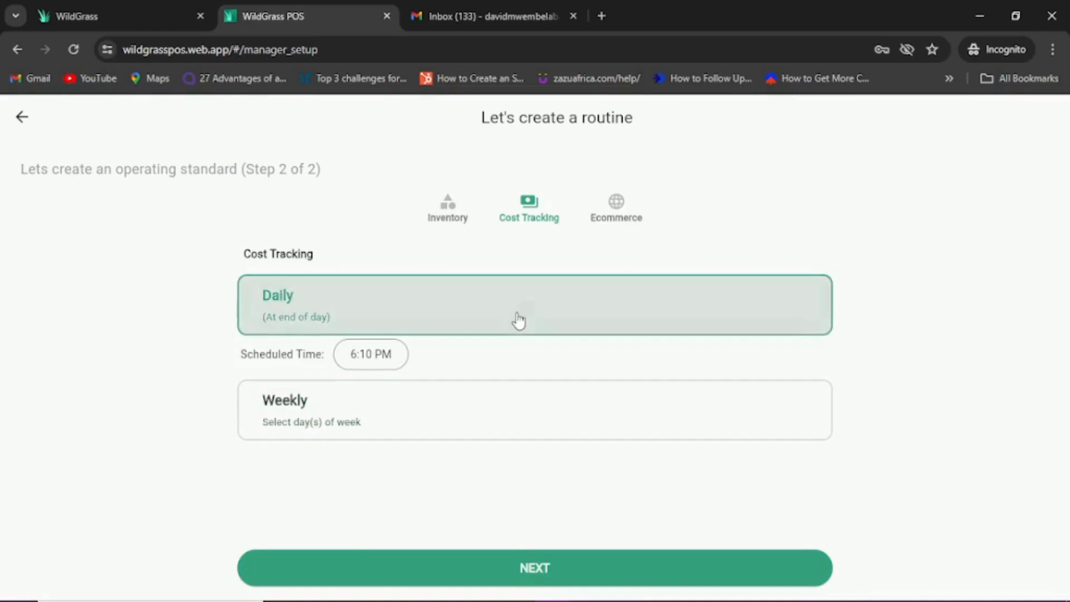
{"action": "left_click", "coordinate": [381, 363]}
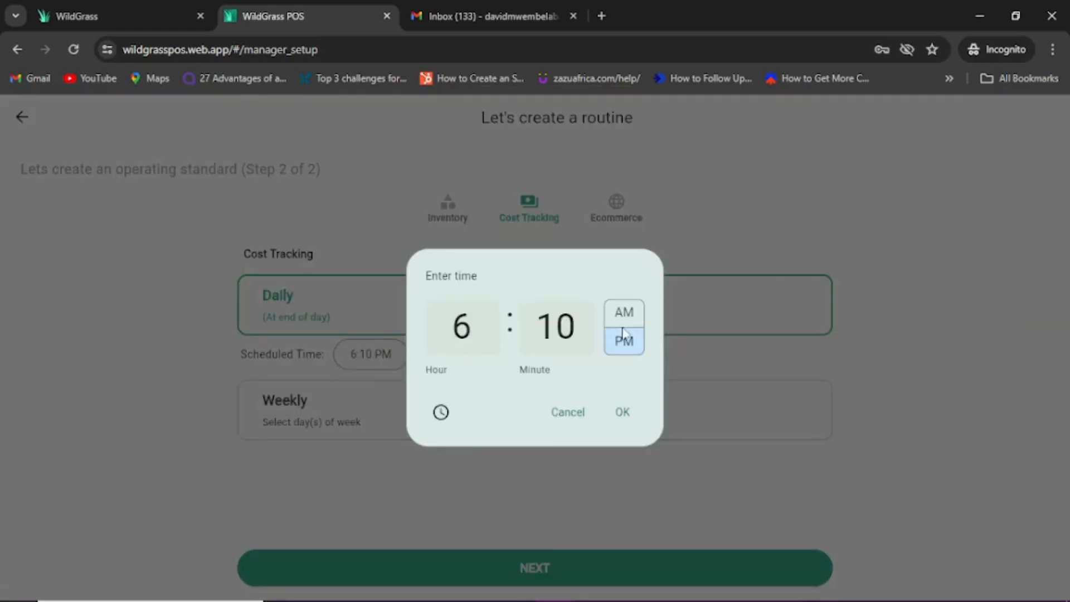
{"action": "left_click", "coordinate": [467, 331]}
{"action": "key", "text": "BackSpace"}
{"action": "type", "text": "5"}
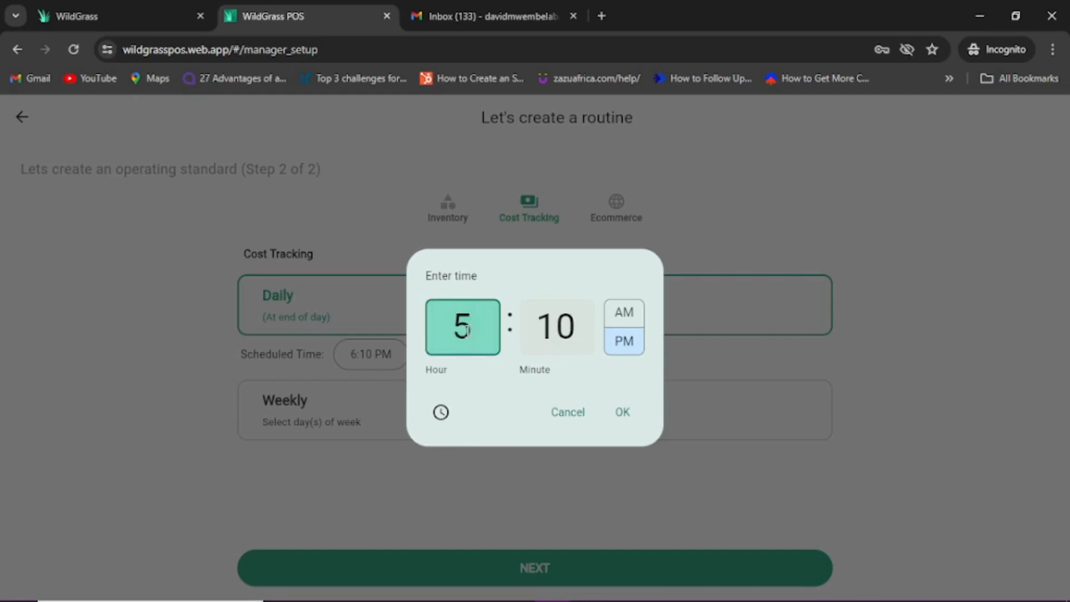
{"action": "left_click", "coordinate": [587, 326]}
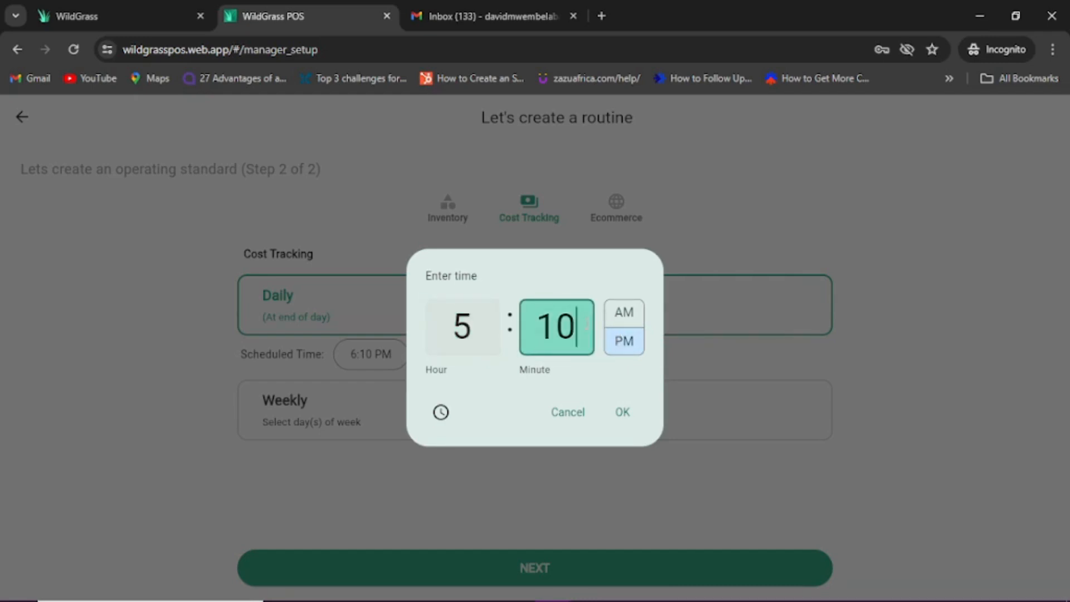
{"action": "key", "text": "BackSpace"}
{"action": "key", "text": "BackSpace"}
{"action": "type", "text": "00"}
{"action": "left_click", "coordinate": [624, 415]}
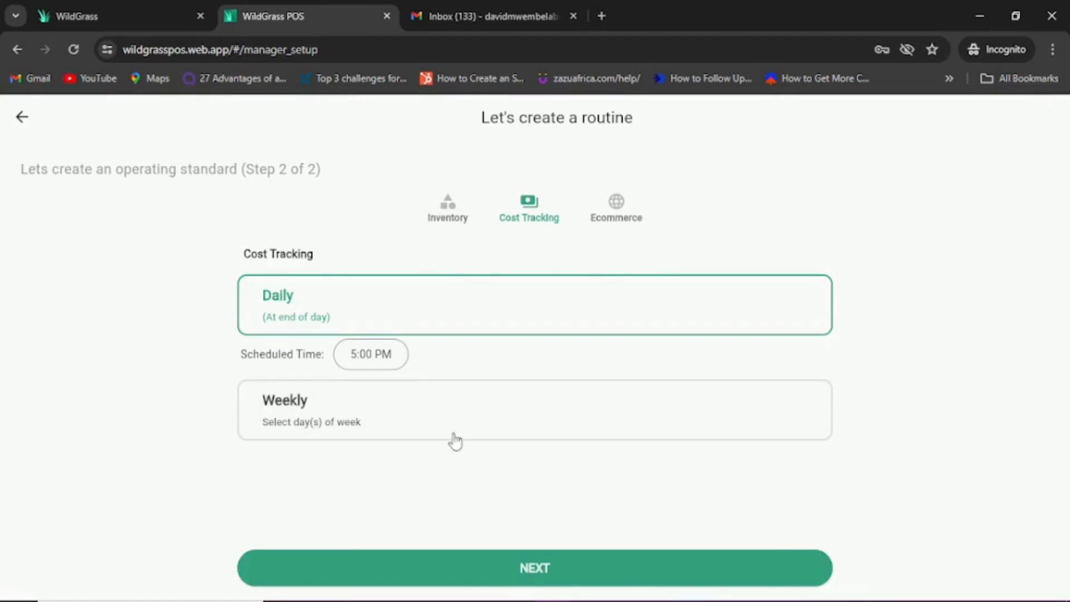
Step: Set Check for orders to Daily at 6:00 PM with minutes 00, then complete the routine
{"action": "left_click", "coordinate": [527, 569]}
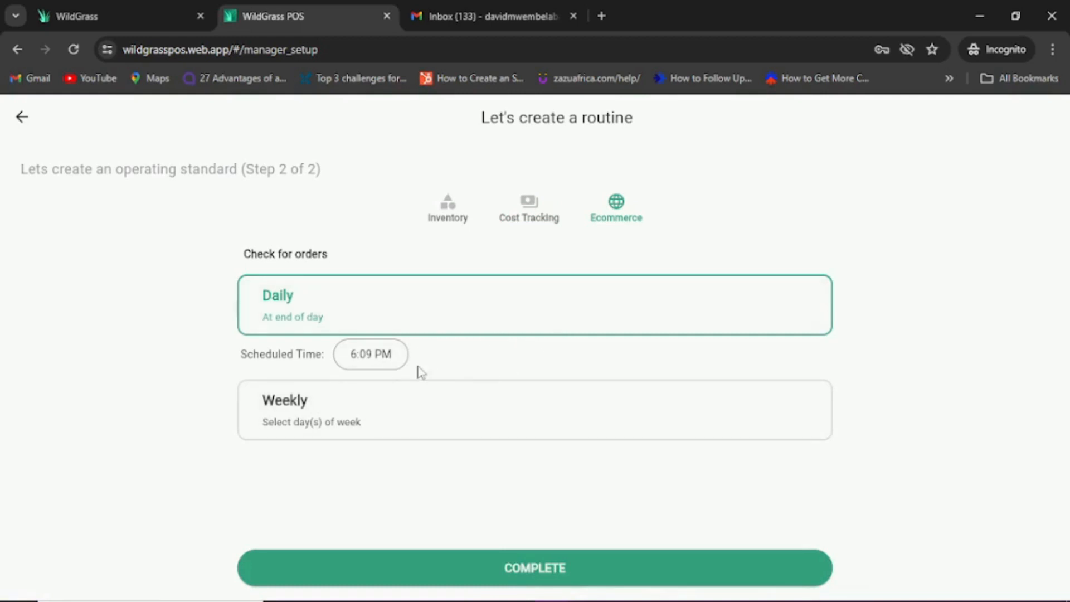
{"action": "left_click", "coordinate": [431, 307]}
{"action": "left_click", "coordinate": [365, 356]}
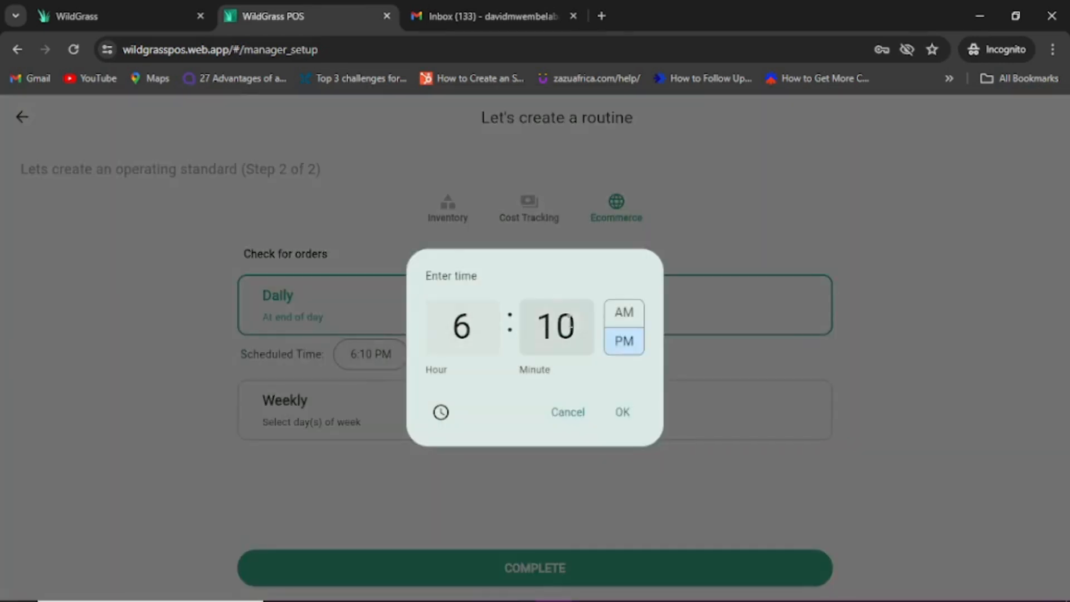
{"action": "left_click", "coordinate": [558, 326]}
{"action": "key", "text": "BackSpace"}
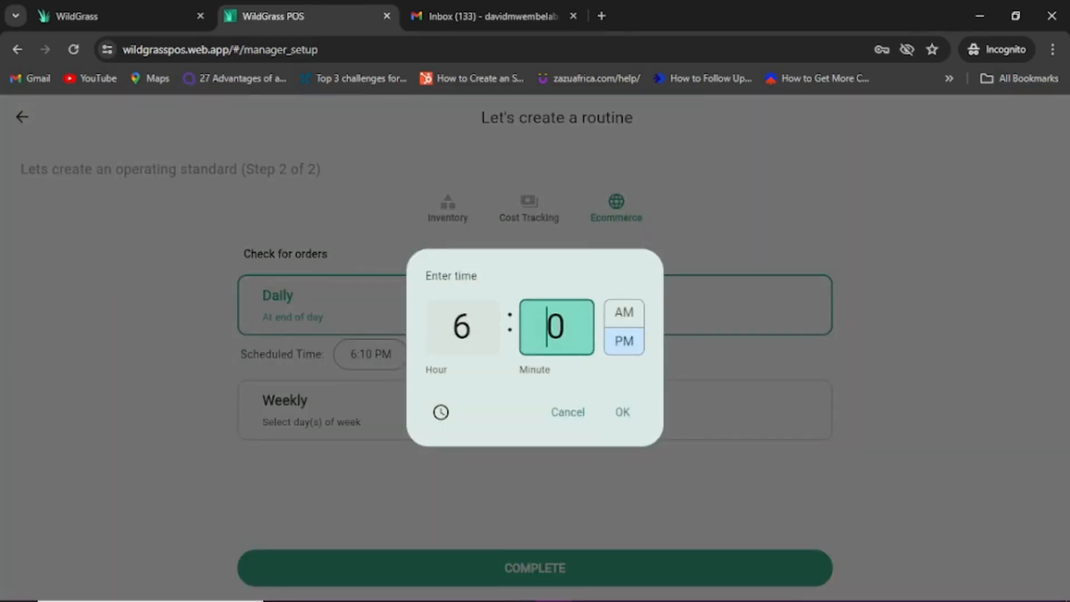
{"action": "type", "text": "0"}
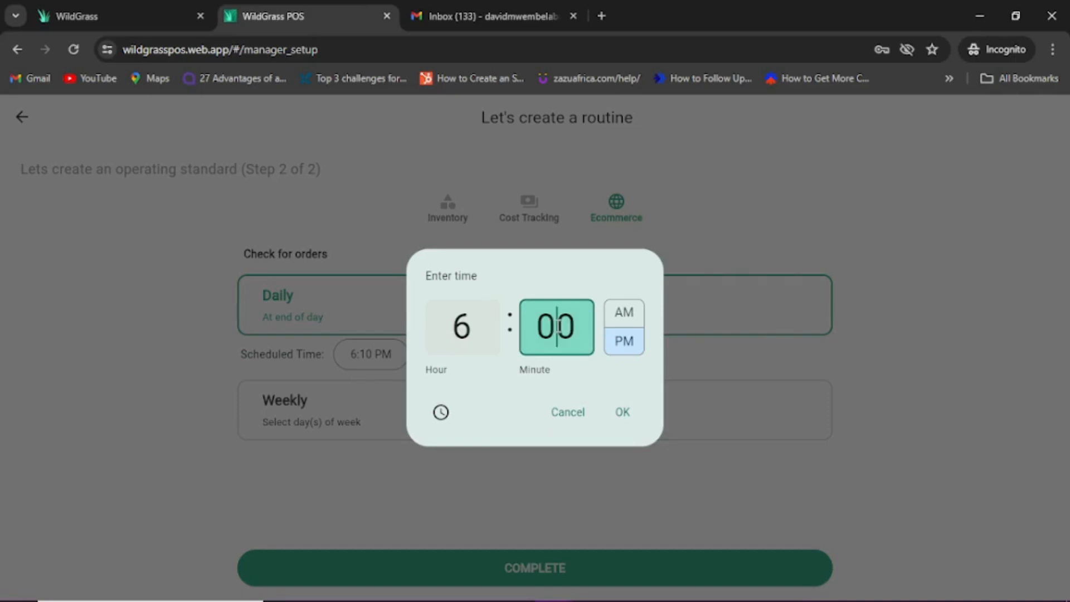
{"action": "left_click", "coordinate": [622, 412]}
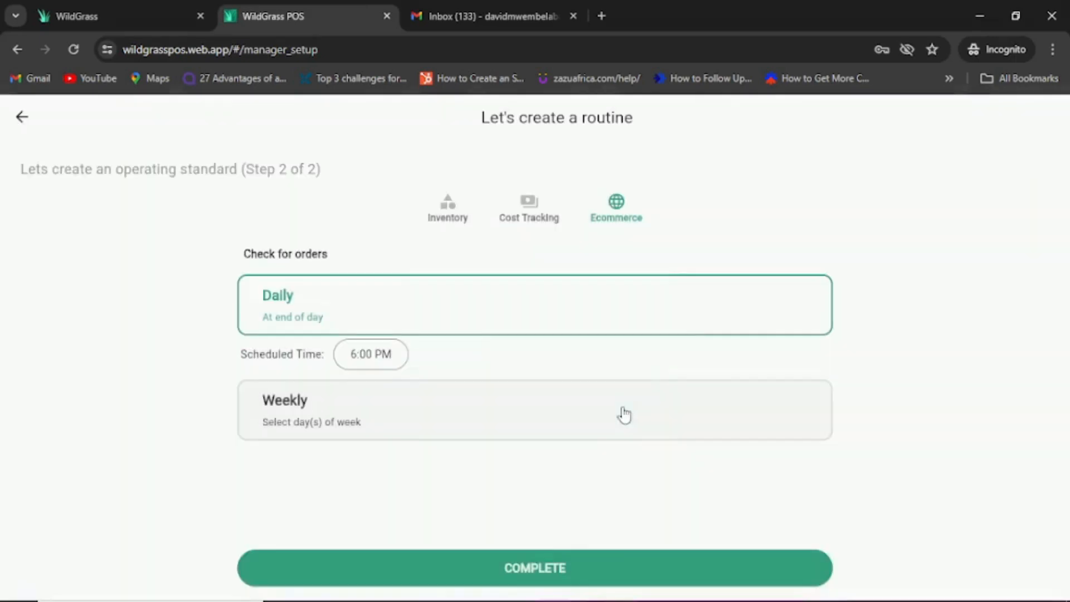
{"action": "left_click", "coordinate": [521, 569]}
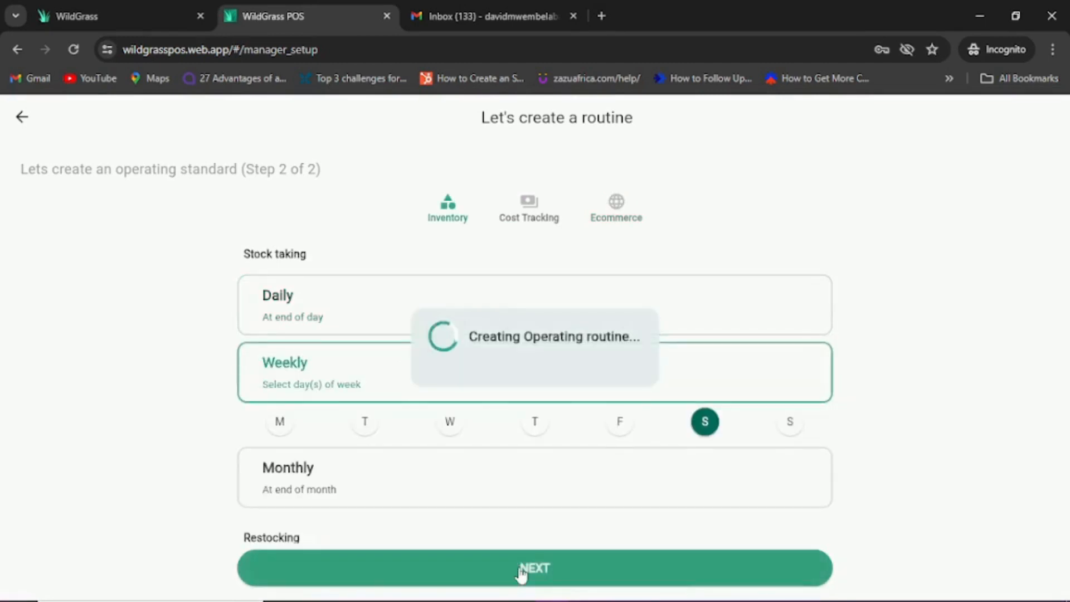
Step: Finish setup, then open Settings' Billing and Plans to view the free Compact Package with 0/50 products used
{"action": "left_click", "coordinate": [521, 568]}
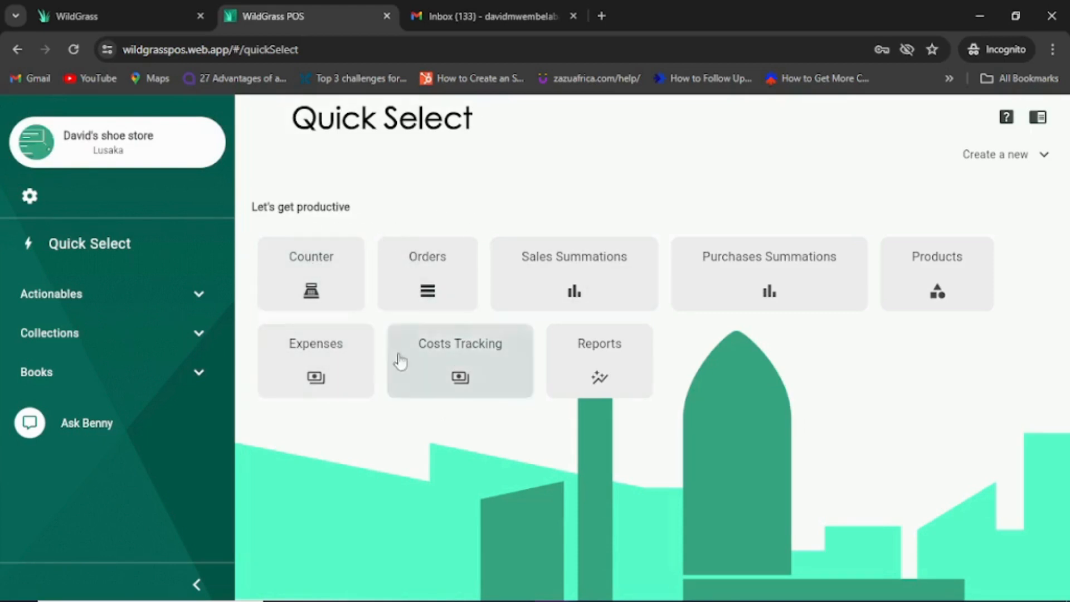
{"action": "left_click", "coordinate": [29, 199]}
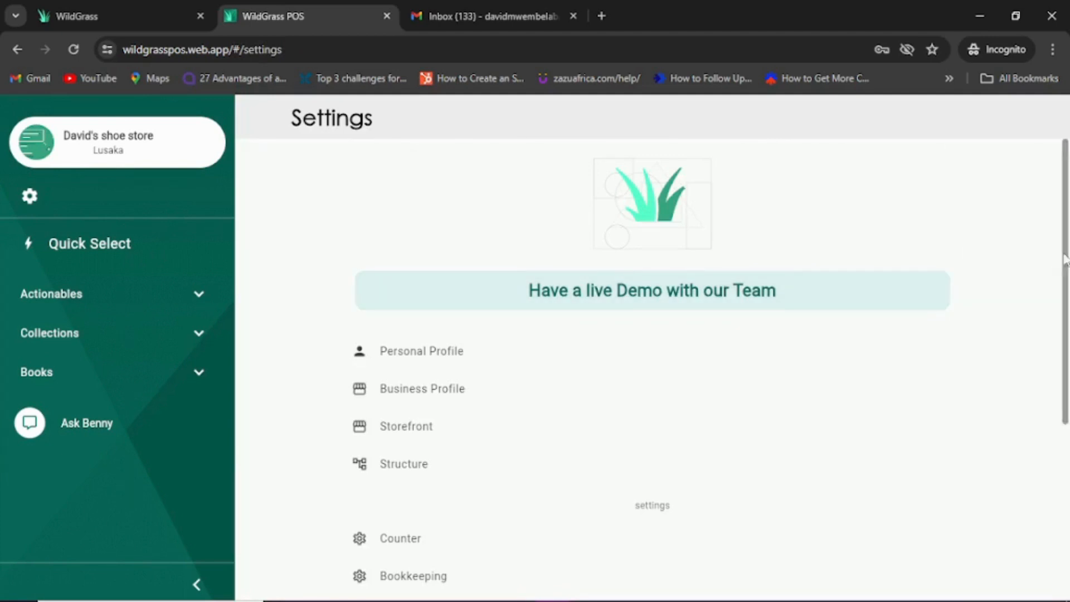
{"action": "scroll", "coordinate": [1065, 323], "scroll_direction": "down", "scroll_amount": 2}
{"action": "scroll", "coordinate": [1064, 323], "scroll_direction": "down", "scroll_amount": 2}
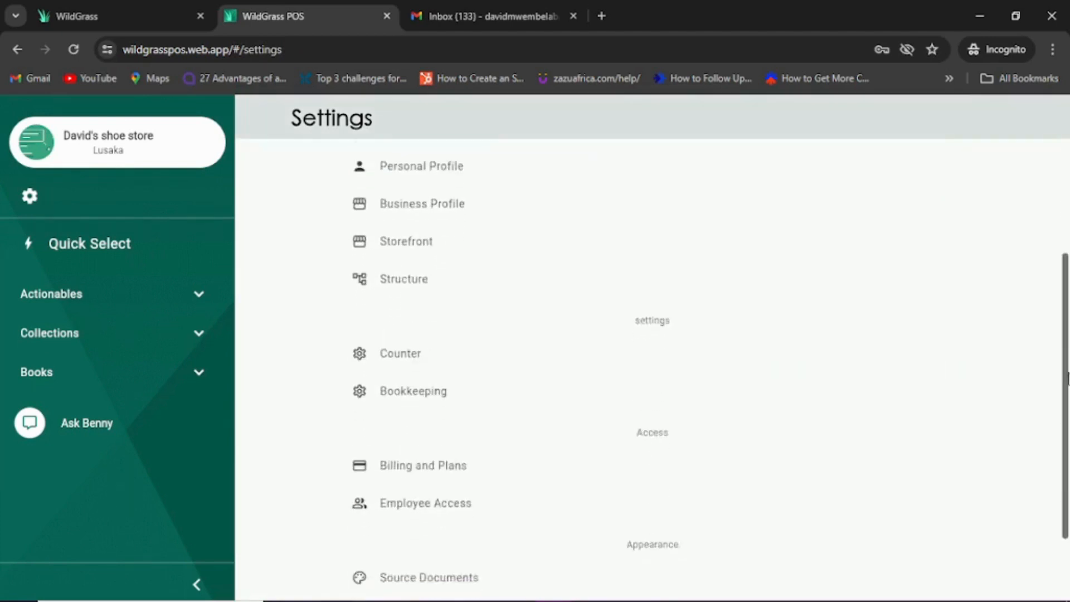
{"action": "left_click", "coordinate": [432, 440]}
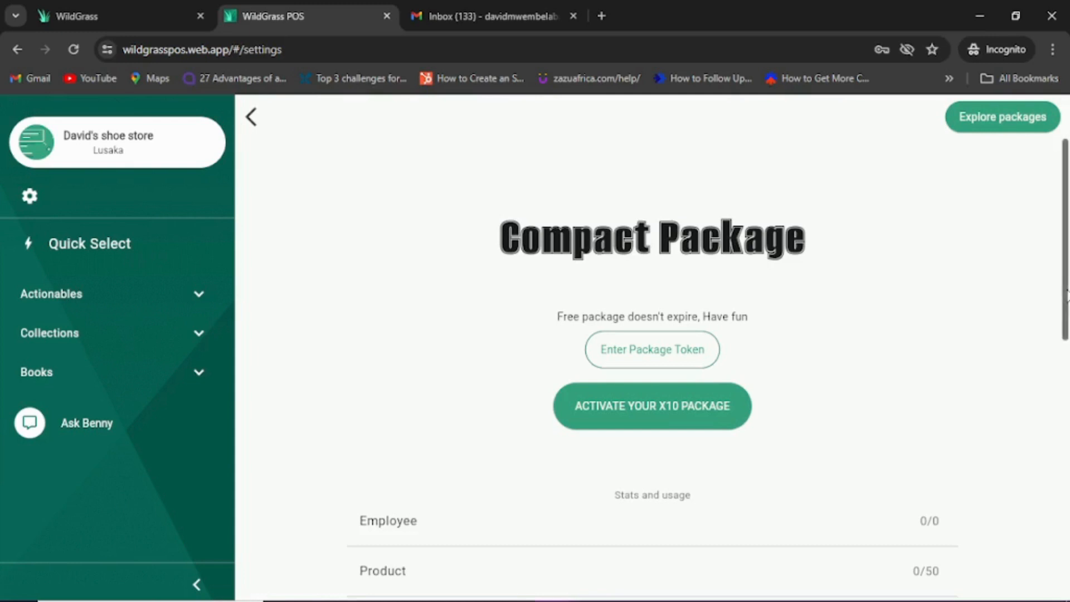
{"action": "left_click_drag", "start_coordinate": [1068, 295], "coordinate": [1067, 560]}
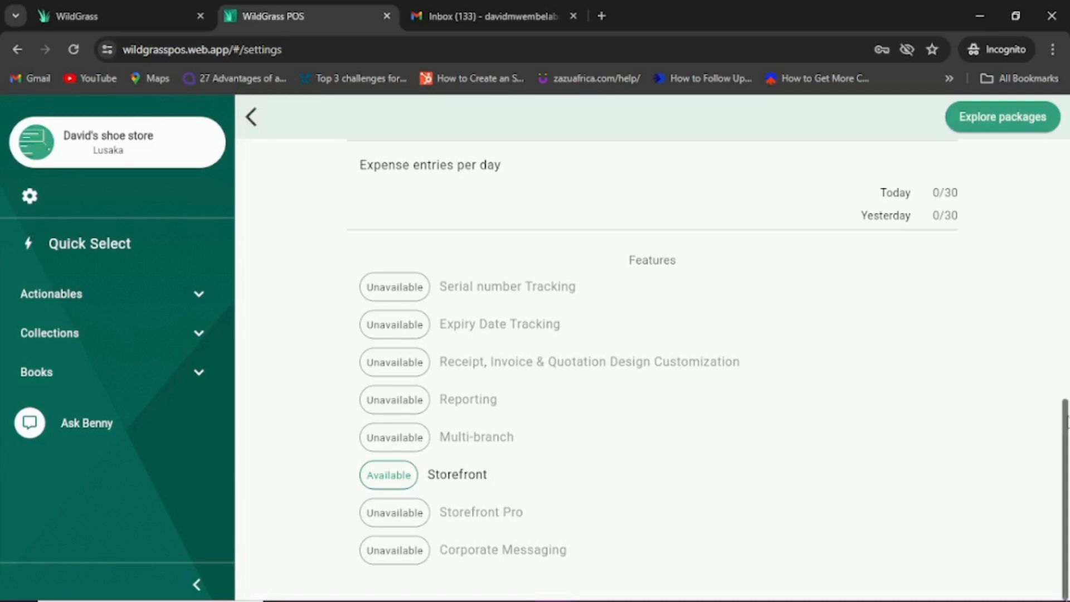
{"action": "left_click_drag", "start_coordinate": [1067, 420], "coordinate": [1043, 291]}
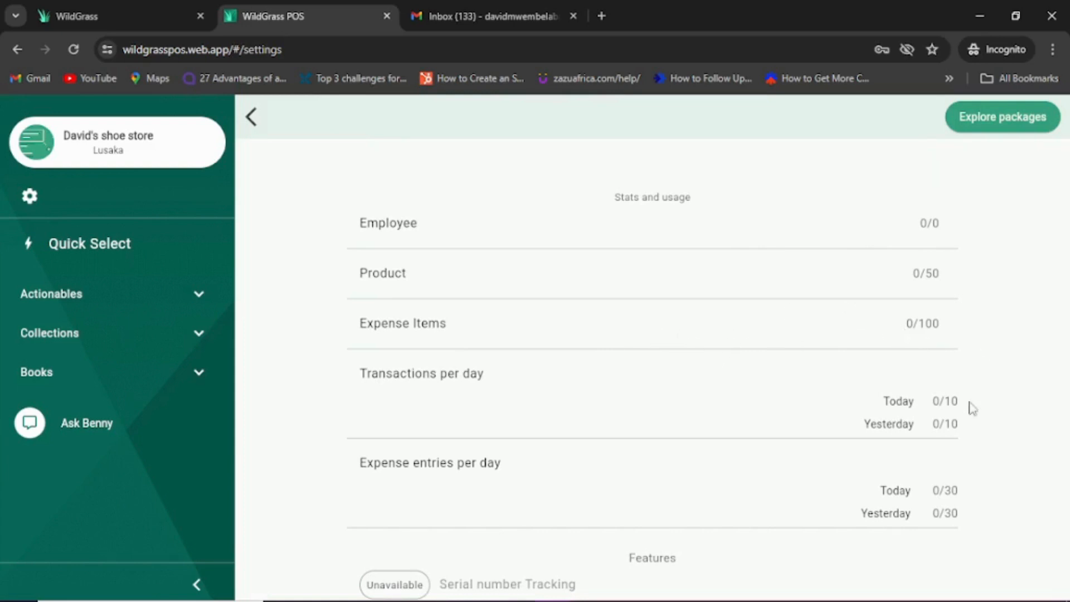
{"action": "scroll", "coordinate": [1066, 334], "scroll_direction": "up", "scroll_amount": 5}
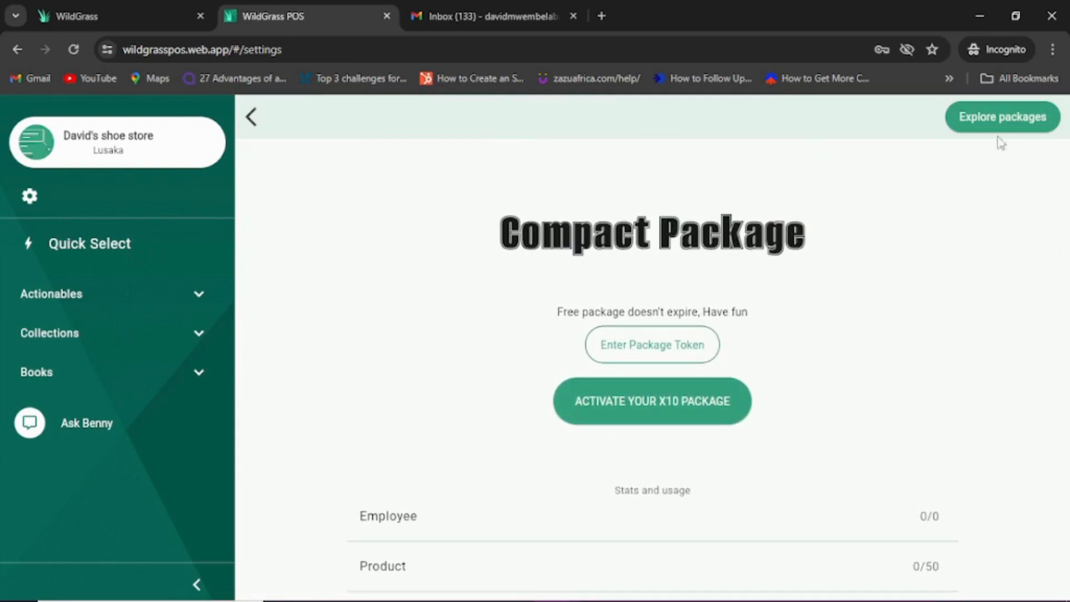
Step: Choose the Small Business package under Explore packages and review its features, totalling 2800.00 ZMW per year
{"action": "left_click", "coordinate": [1009, 118]}
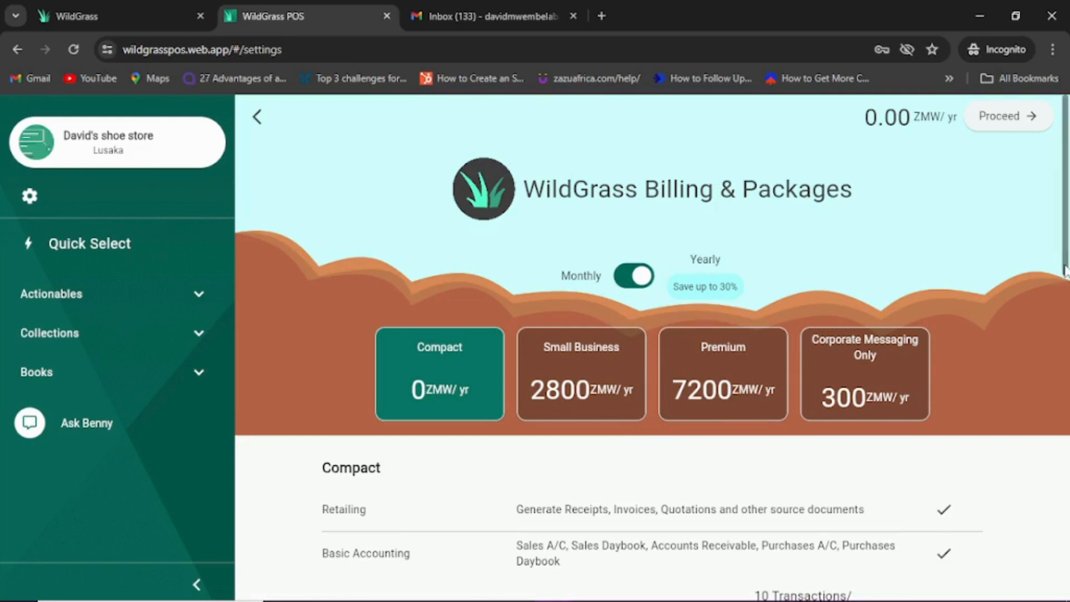
{"action": "left_click_drag", "start_coordinate": [1067, 272], "coordinate": [1065, 239]}
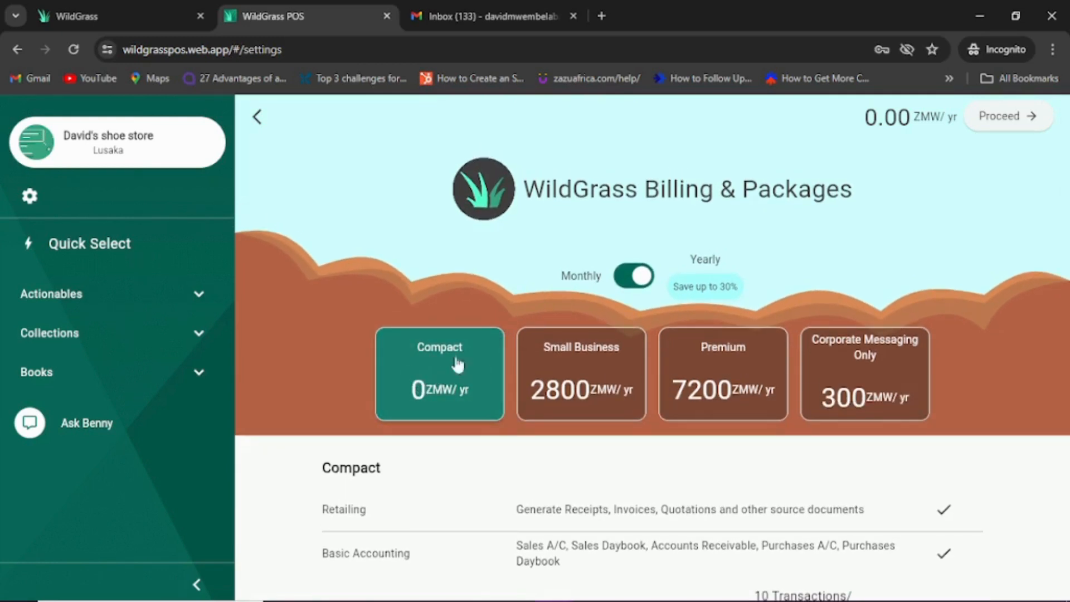
{"action": "left_click", "coordinate": [599, 370]}
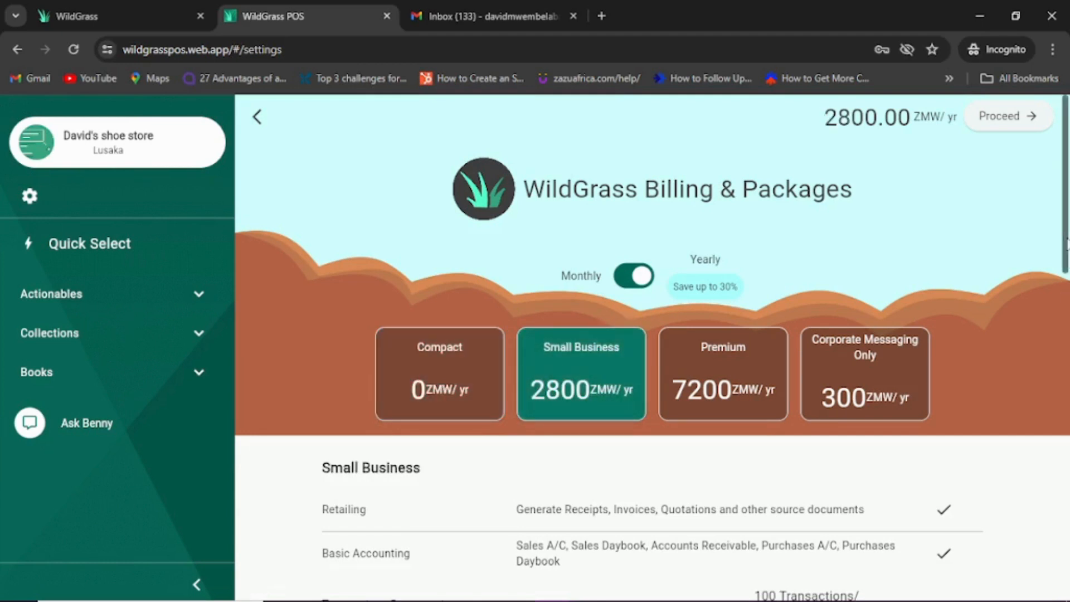
{"action": "left_click_drag", "start_coordinate": [1066, 244], "coordinate": [1067, 457]}
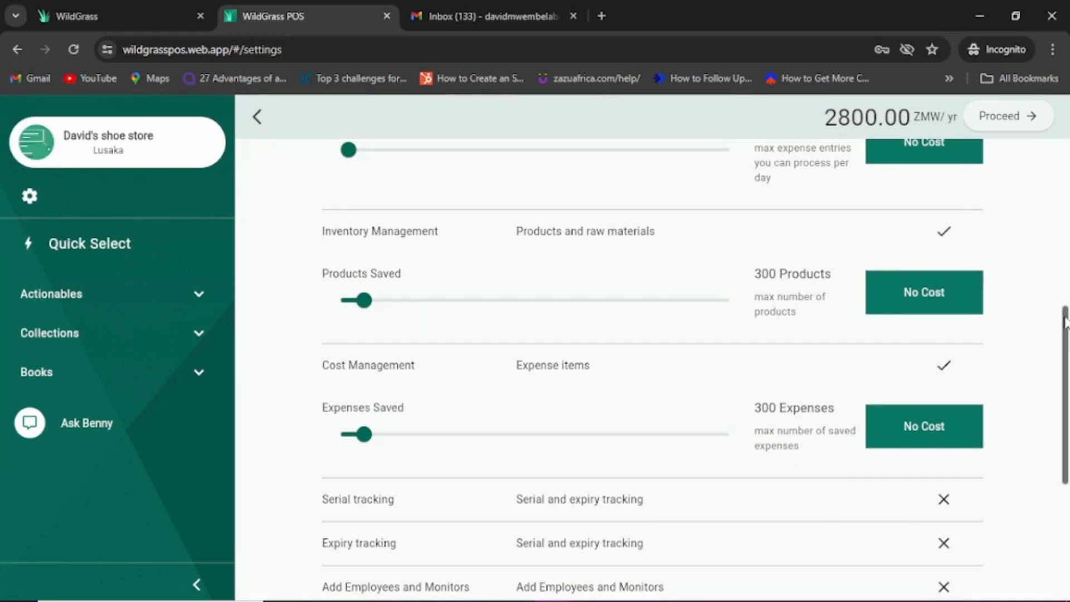
{"action": "scroll", "coordinate": [1065, 320], "scroll_direction": "down", "scroll_amount": 3}
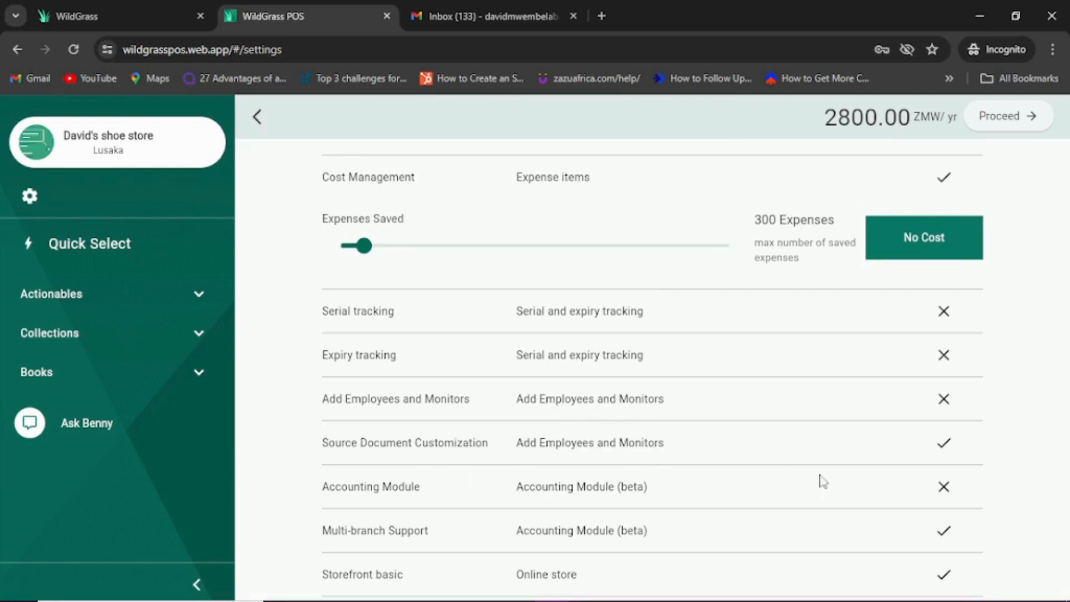
{"action": "scroll", "coordinate": [1067, 393], "scroll_direction": "down", "scroll_amount": 2}
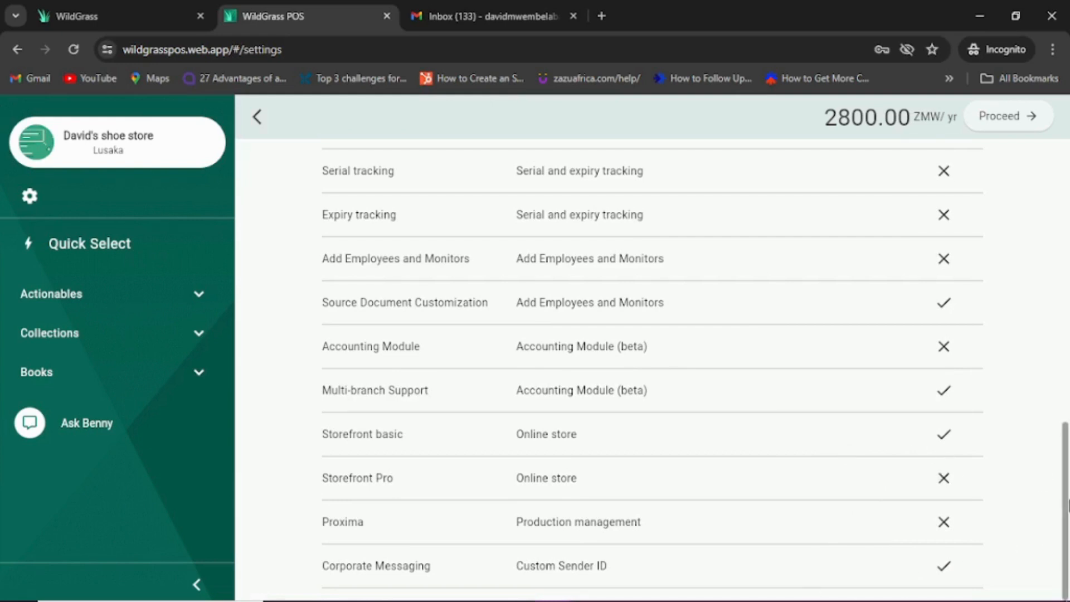
{"action": "left_click_drag", "start_coordinate": [1066, 504], "coordinate": [1056, 159]}
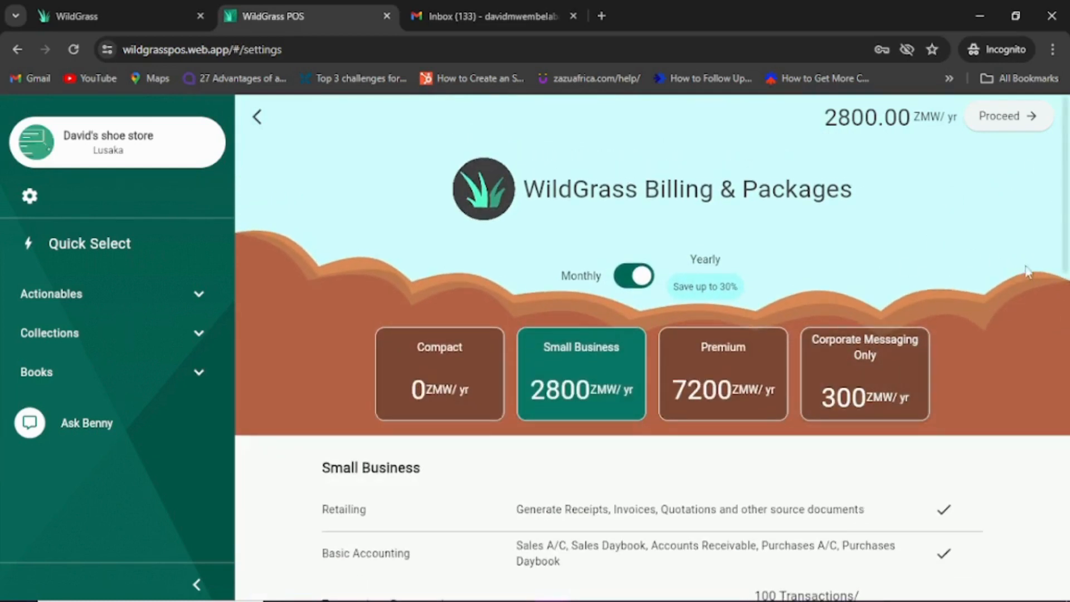
Step: Set Transactions Processed to 504 and Expenses Processed to 151 per day, making 3126.25 ZMW/yr
{"action": "left_click_drag", "start_coordinate": [1066, 231], "coordinate": [1069, 348]}
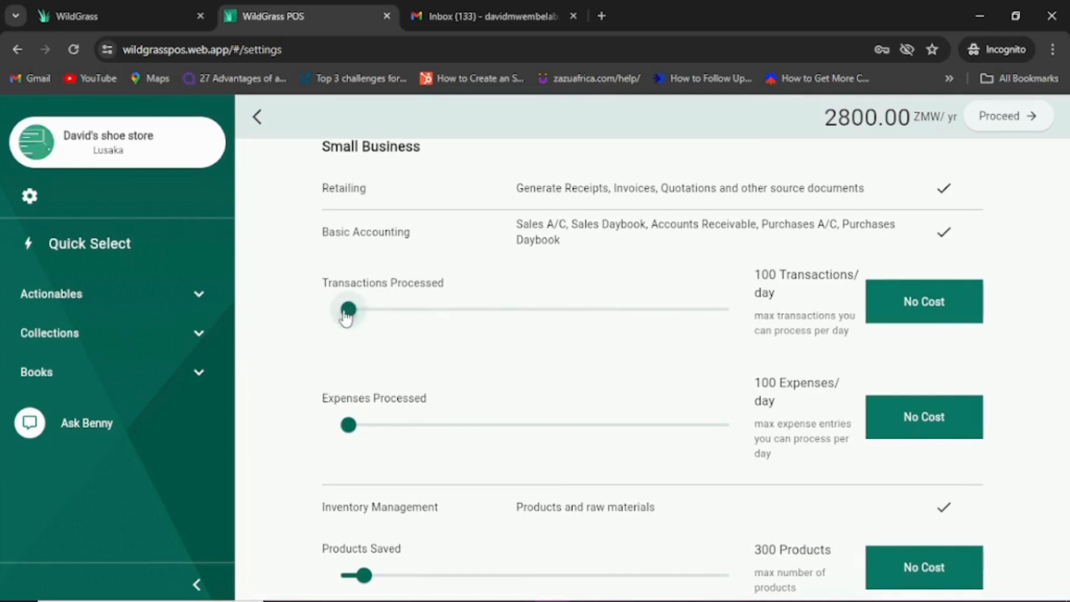
{"action": "left_click_drag", "start_coordinate": [346, 315], "coordinate": [383, 319]}
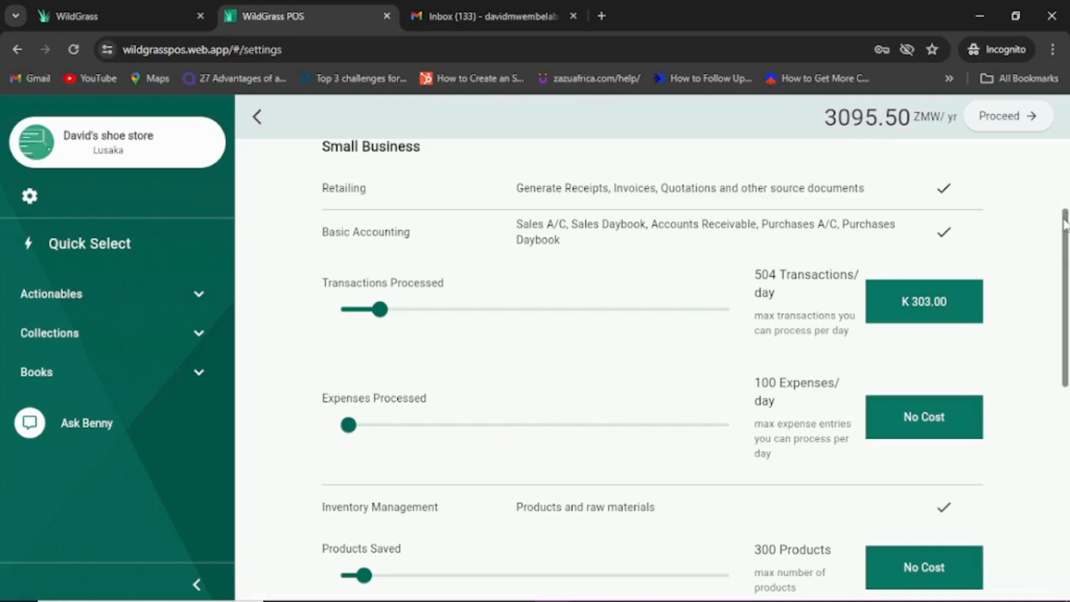
{"action": "left_click_drag", "start_coordinate": [1065, 223], "coordinate": [1066, 274]}
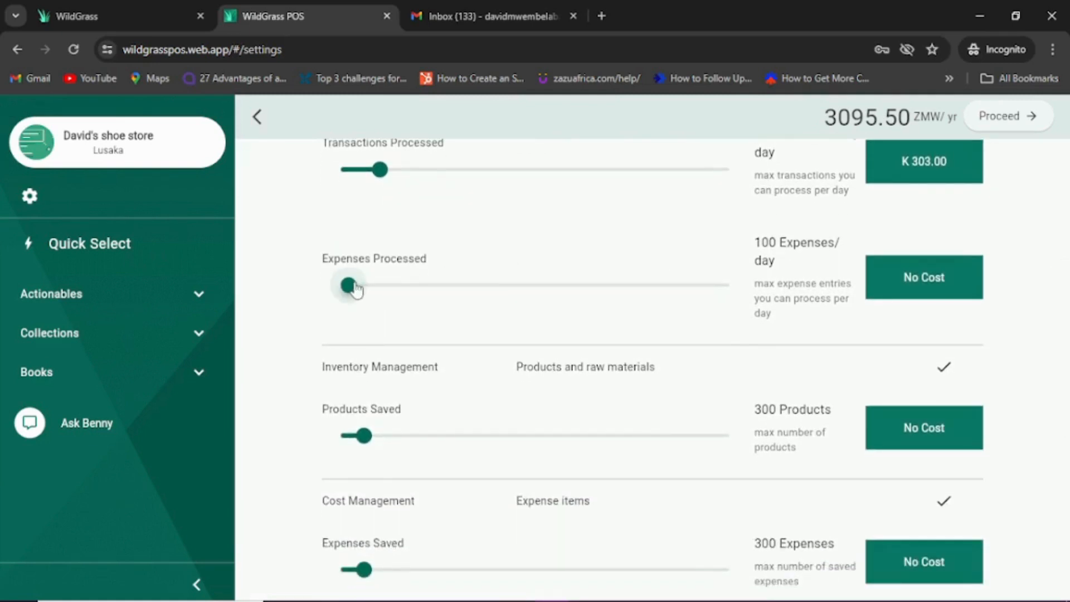
{"action": "mouse_move", "coordinate": [349, 286]}
{"action": "left_mouse_down"}
{"action": "mouse_move", "coordinate": [468, 296]}
{"action": "mouse_move", "coordinate": [355, 304]}
{"action": "left_mouse_up"}
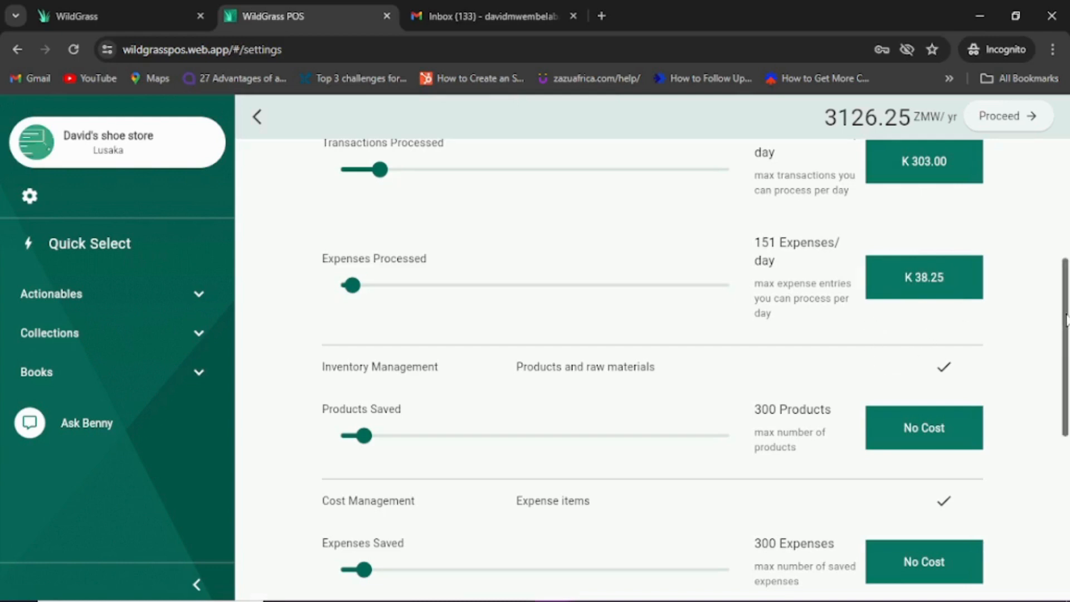
Step: Drag Products Saved to 2006 (K 853.00), raising the yearly total to 3974.25 ZMW
{"action": "scroll", "coordinate": [1067, 349], "scroll_direction": "down", "scroll_amount": 2}
{"action": "scroll", "coordinate": [1067, 348], "scroll_direction": "down", "scroll_amount": 2}
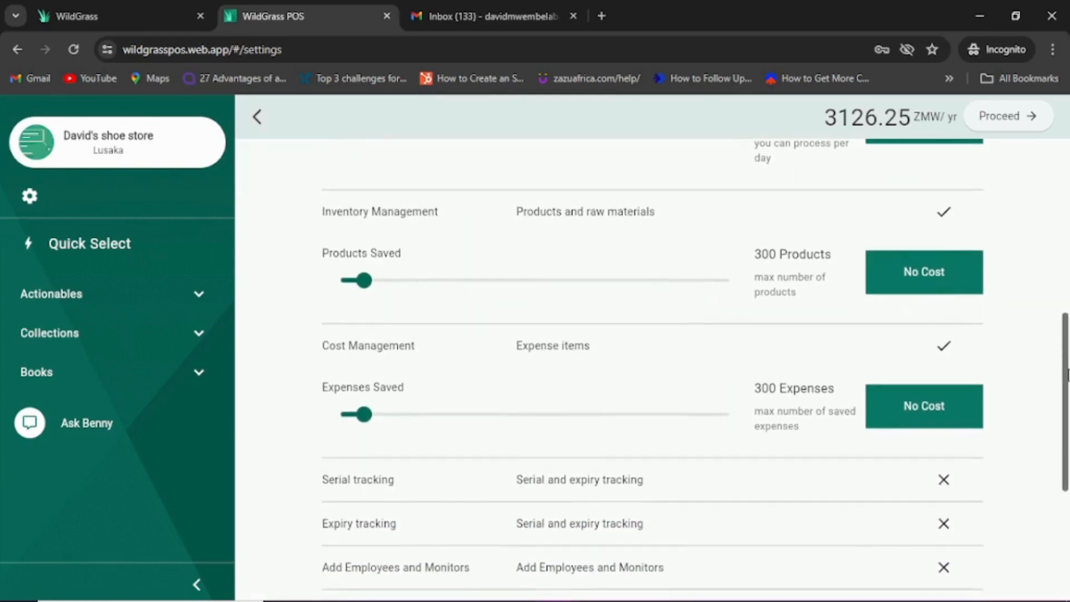
{"action": "scroll", "coordinate": [1067, 349], "scroll_direction": "up", "scroll_amount": 1}
{"action": "scroll", "coordinate": [1059, 348], "scroll_direction": "up", "scroll_amount": 1}
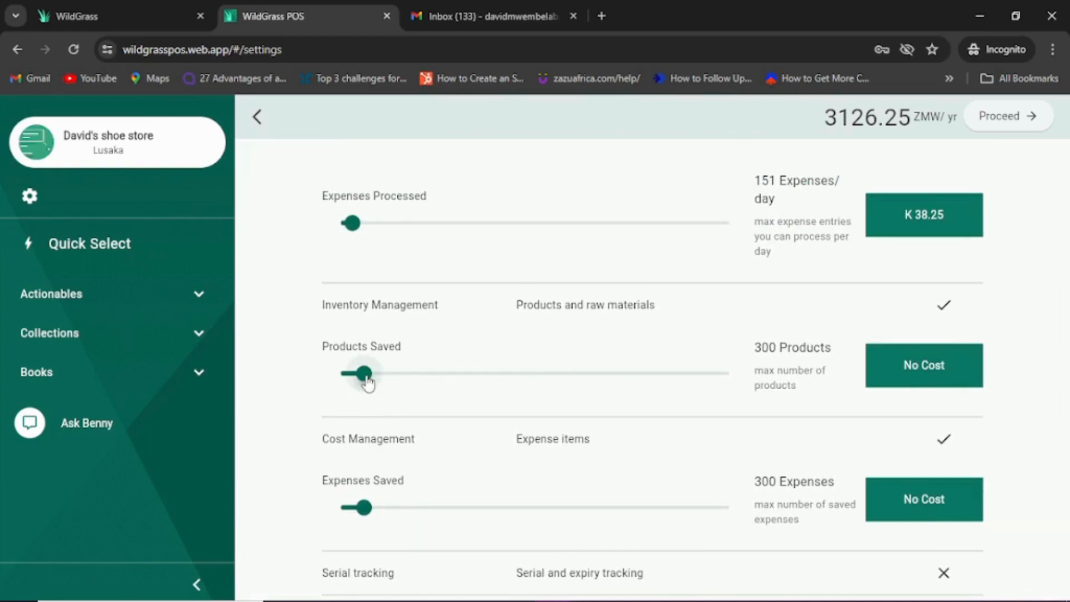
{"action": "left_click_drag", "start_coordinate": [367, 384], "coordinate": [499, 391]}
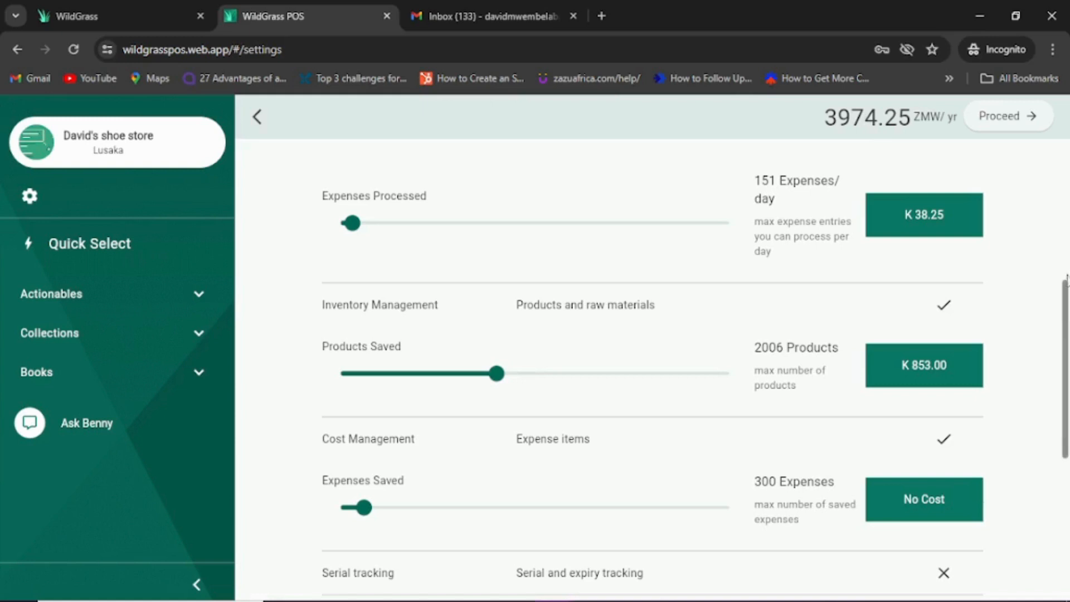
{"action": "left_click_drag", "start_coordinate": [1065, 295], "coordinate": [1063, 101]}
{"action": "mouse_move", "coordinate": [1067, 242]}
{"action": "left_mouse_down"}
{"action": "mouse_move", "coordinate": [1067, 261]}
{"action": "mouse_move", "coordinate": [1063, 214]}
{"action": "mouse_move", "coordinate": [1066, 312]}
{"action": "mouse_move", "coordinate": [1063, 238]}
{"action": "left_mouse_up"}
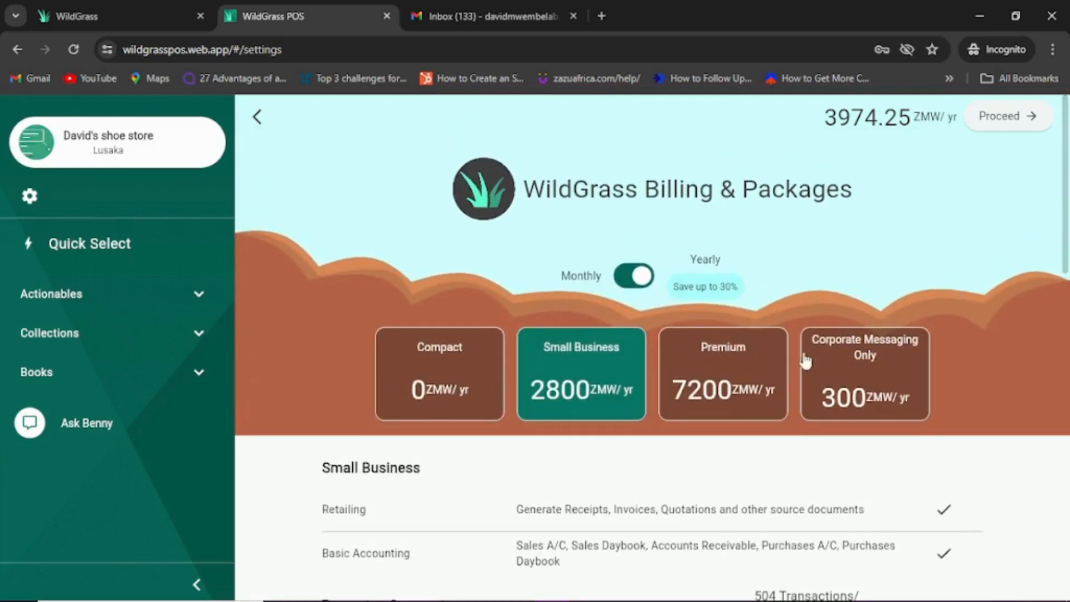
{"action": "left_click", "coordinate": [746, 387]}
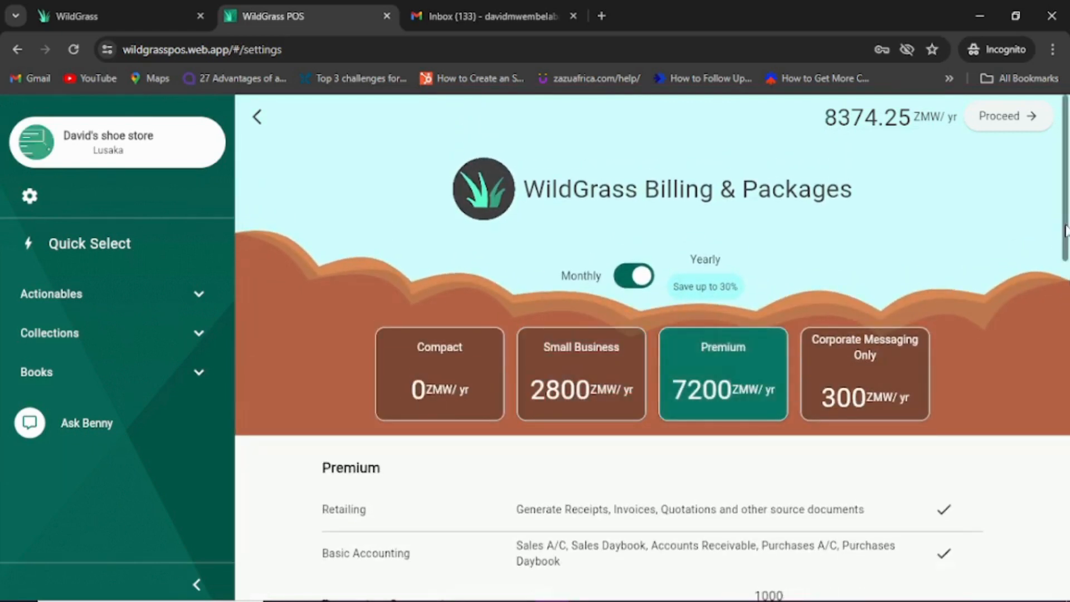
{"action": "left_click_drag", "start_coordinate": [1068, 233], "coordinate": [1068, 570]}
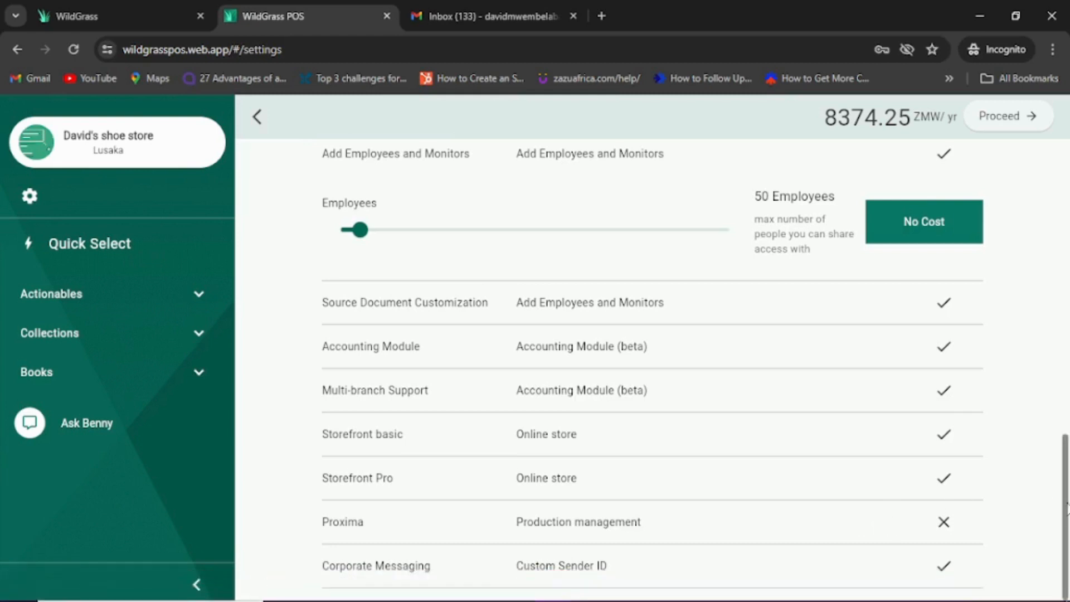
{"action": "left_click_drag", "start_coordinate": [1068, 504], "coordinate": [1036, 141]}
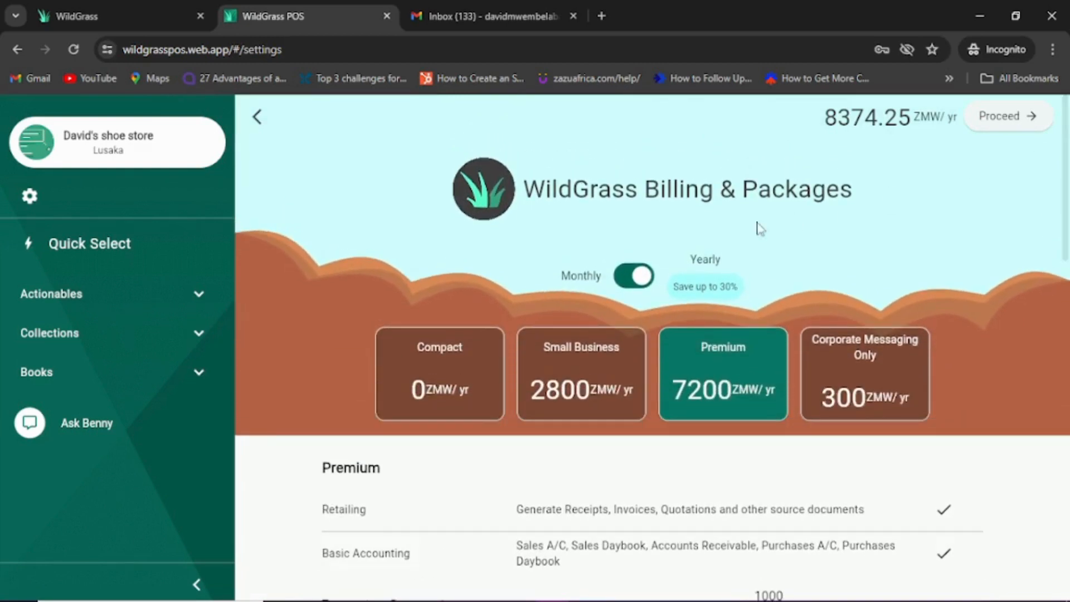
{"action": "left_click", "coordinate": [625, 371]}
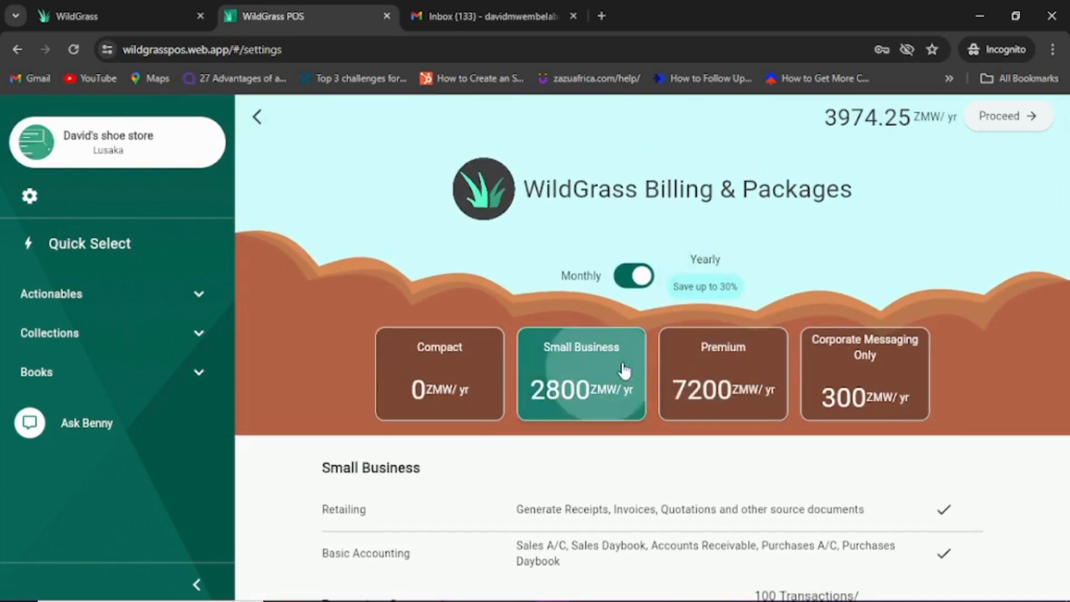
Step: Proceed with the Small Business package and submit the activation request with the contact phone number
{"action": "left_click", "coordinate": [1015, 117]}
{"action": "left_click", "coordinate": [552, 364]}
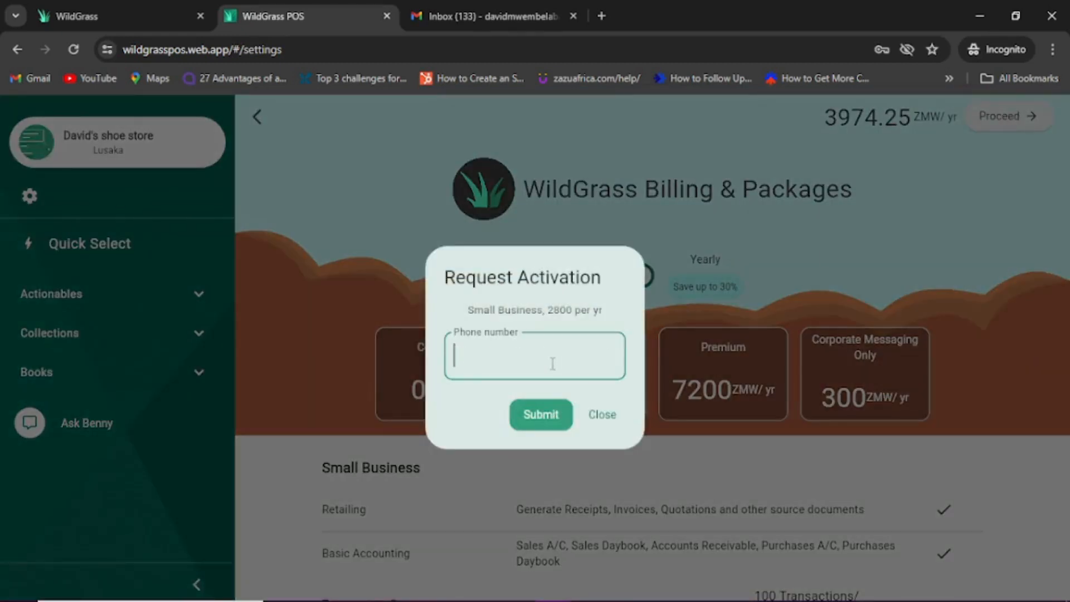
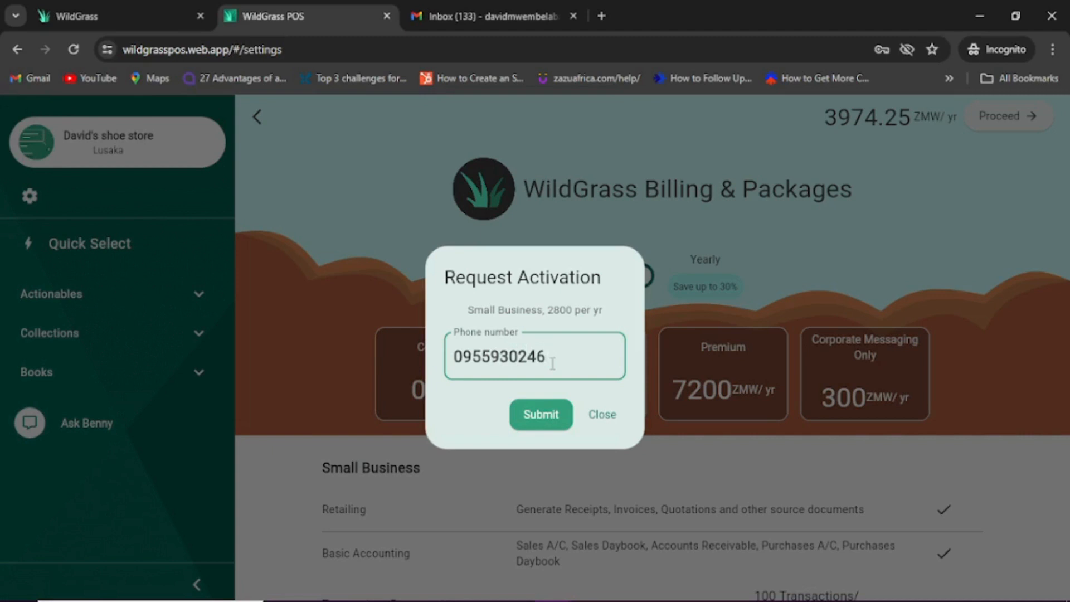
{"action": "left_click", "coordinate": [542, 422]}
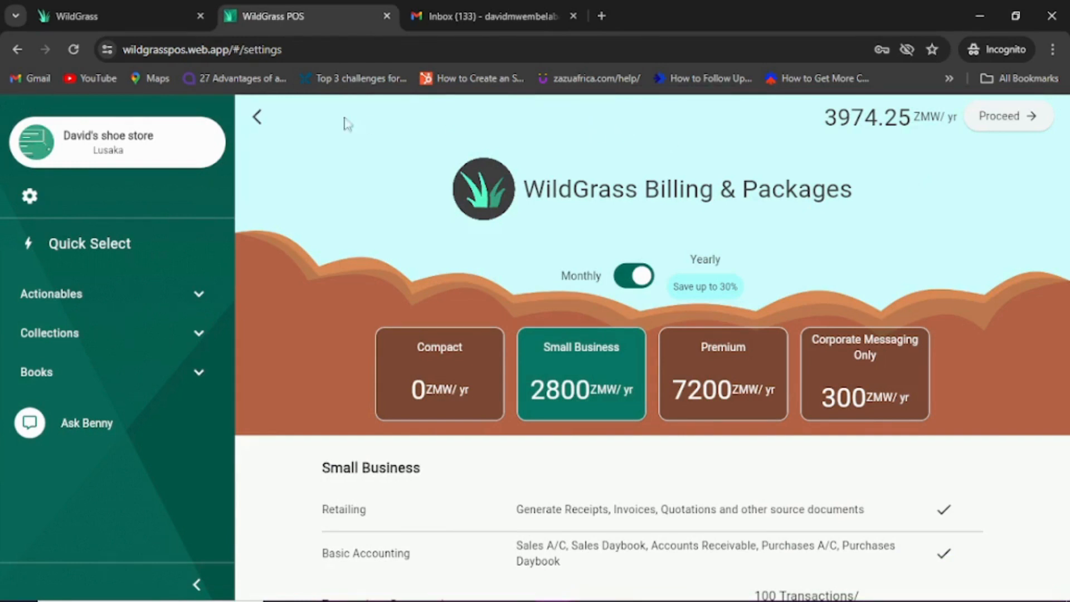
Step: Paste and validate the package token, activate Small Business until 13 Jun 2025, and return to Settings
{"action": "left_click", "coordinate": [258, 117]}
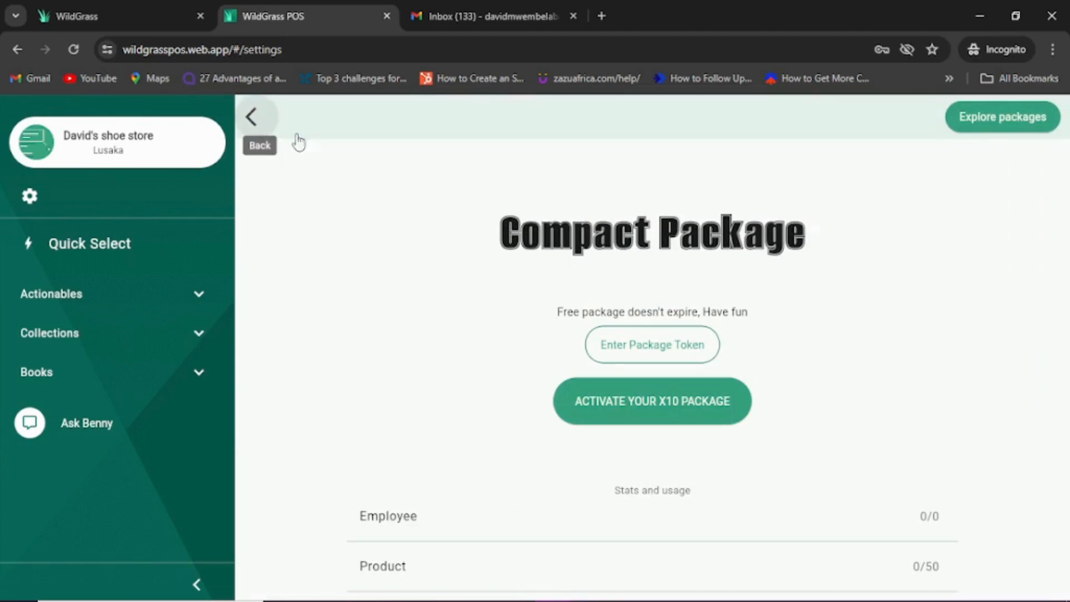
{"action": "left_click", "coordinate": [664, 351]}
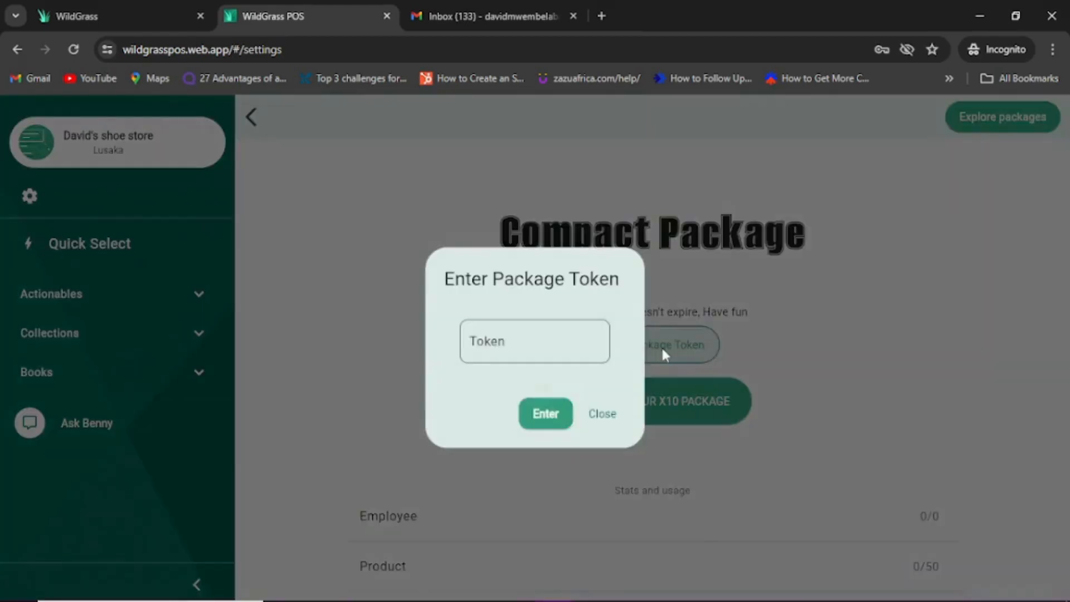
{"action": "left_click", "coordinate": [546, 345]}
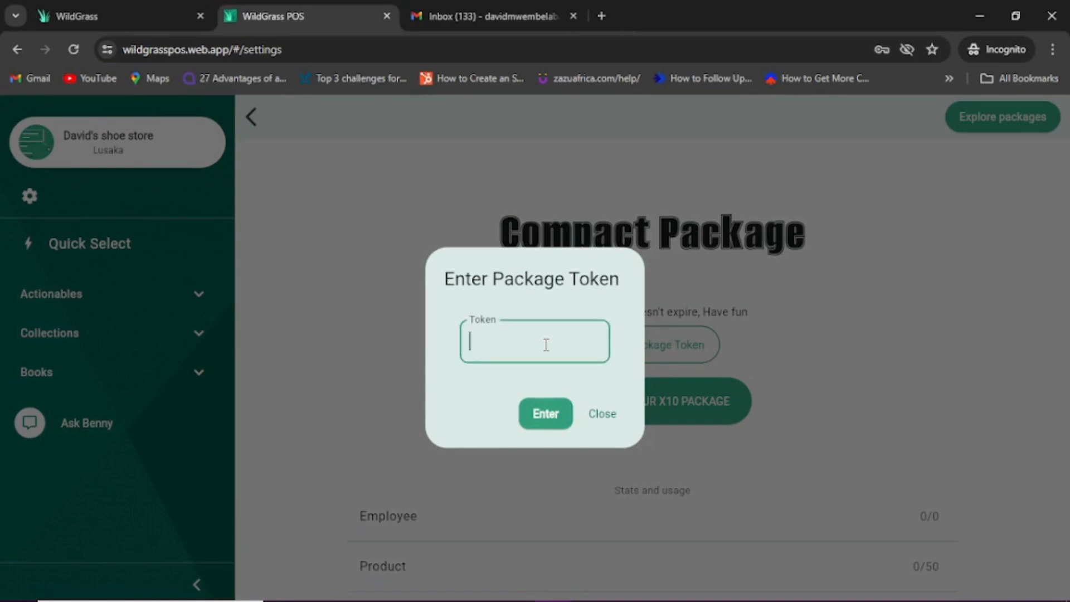
{"action": "key", "text": "ctrl+v"}
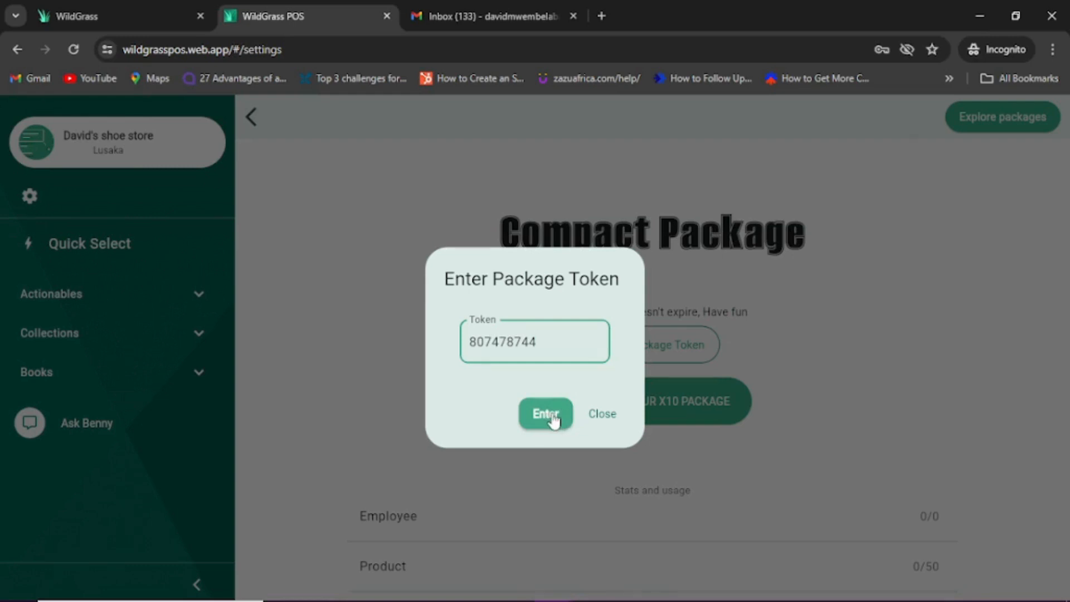
{"action": "left_click", "coordinate": [554, 418]}
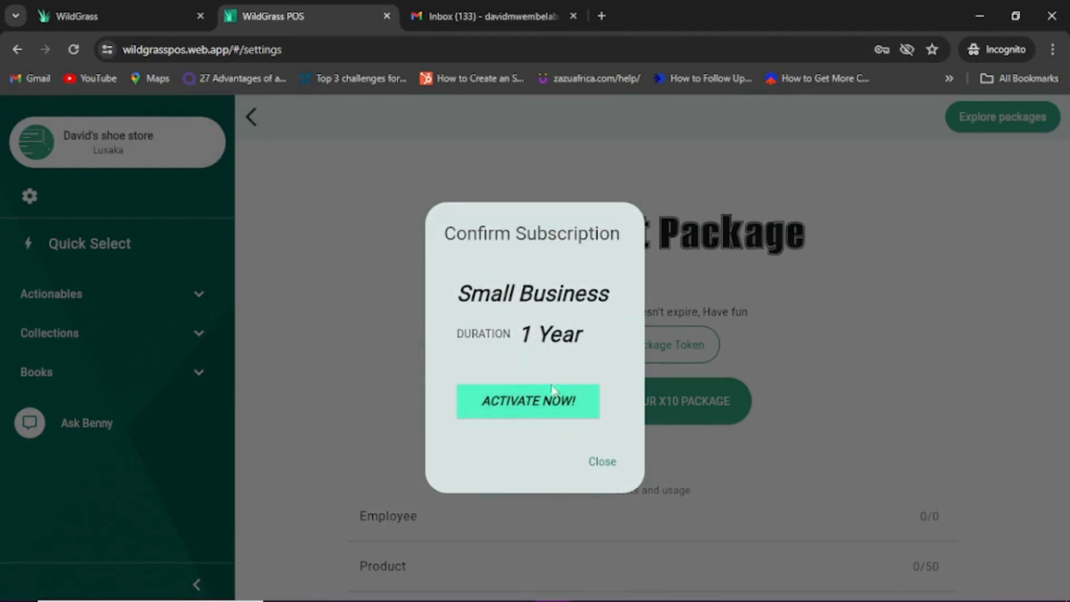
{"action": "left_click", "coordinate": [538, 411]}
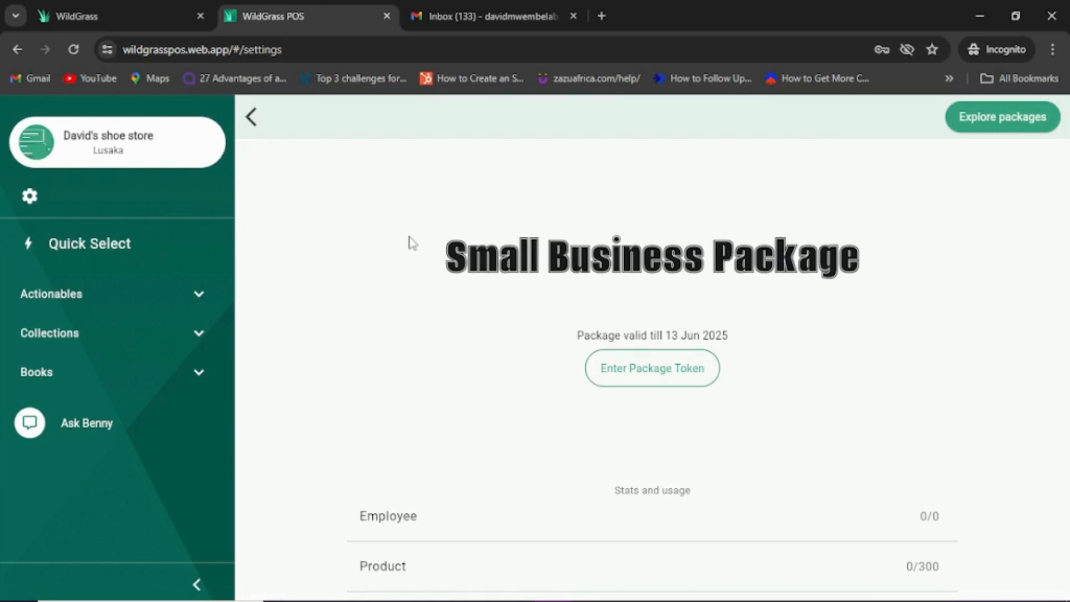
{"action": "left_click", "coordinate": [251, 117]}
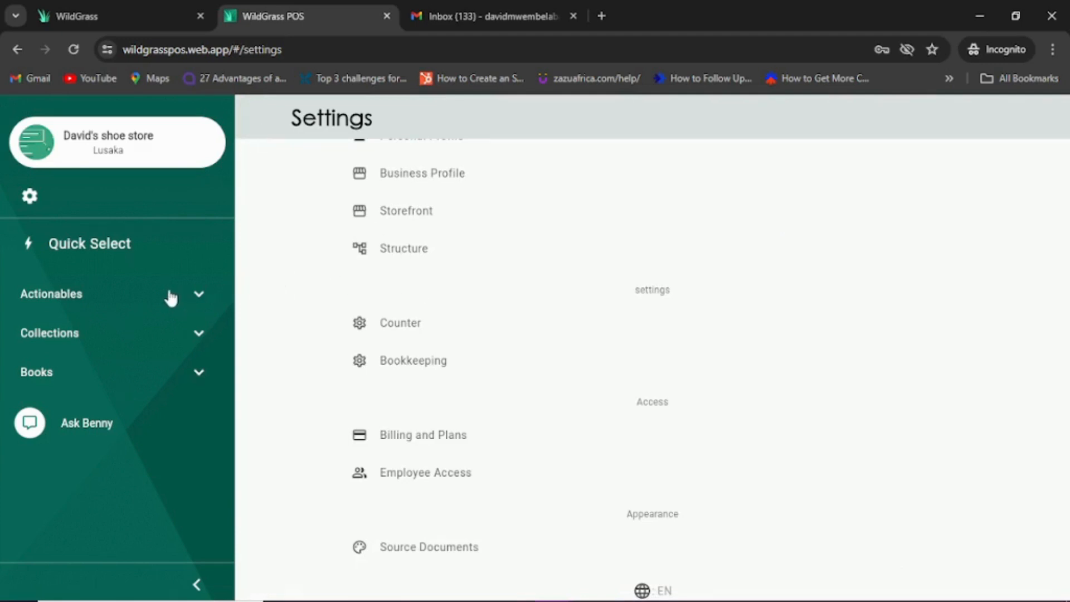
Step: Go to Quick Select and open the empty Products page
{"action": "left_click", "coordinate": [101, 256]}
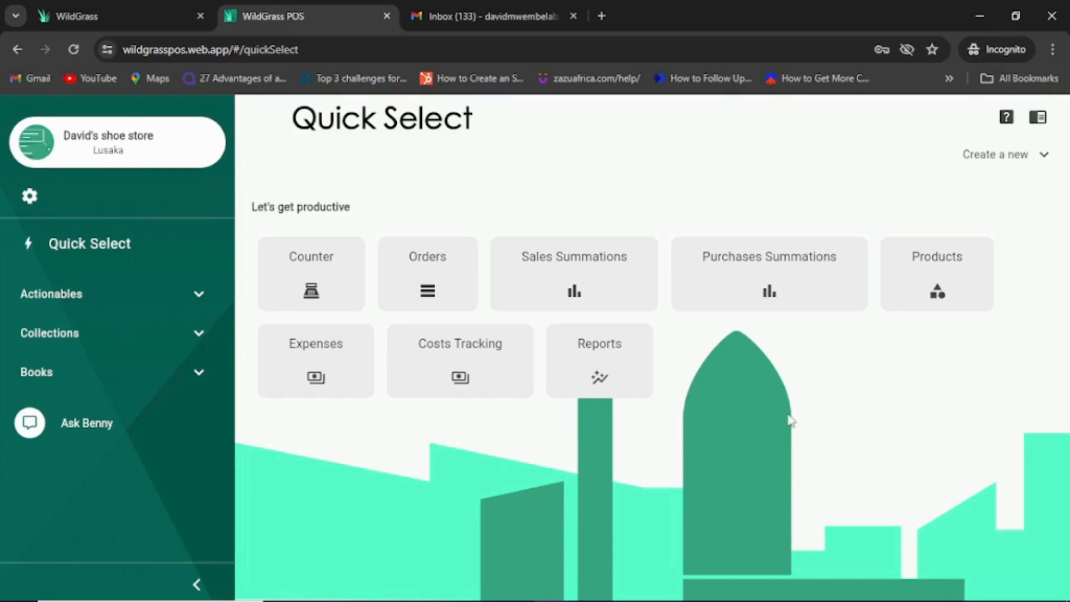
{"action": "left_click", "coordinate": [917, 301]}
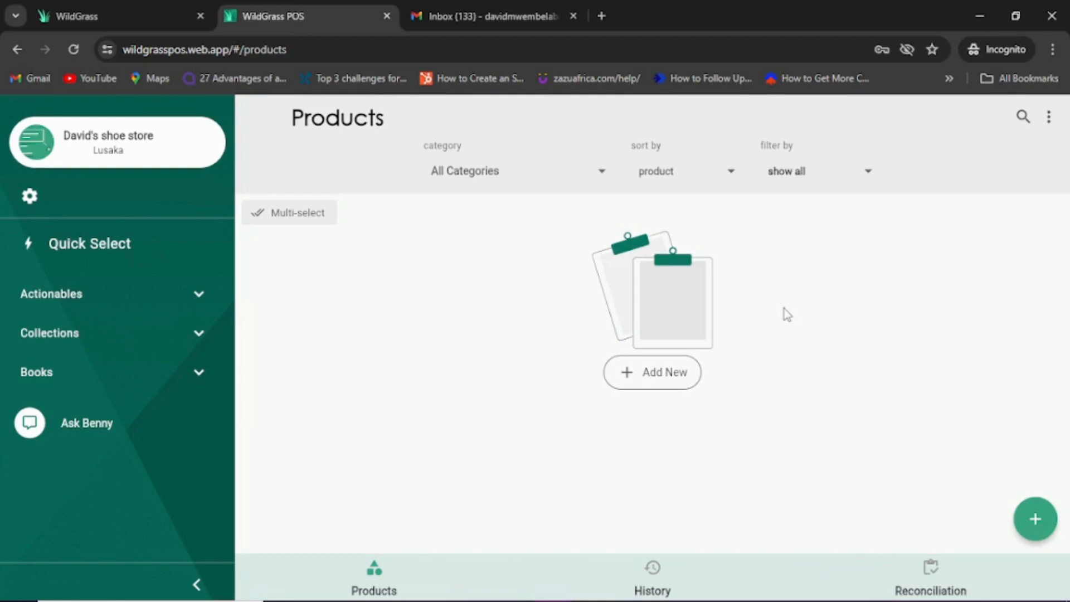
Step: Start a new product and create the category 'Smart Shoes'
{"action": "left_click", "coordinate": [671, 378]}
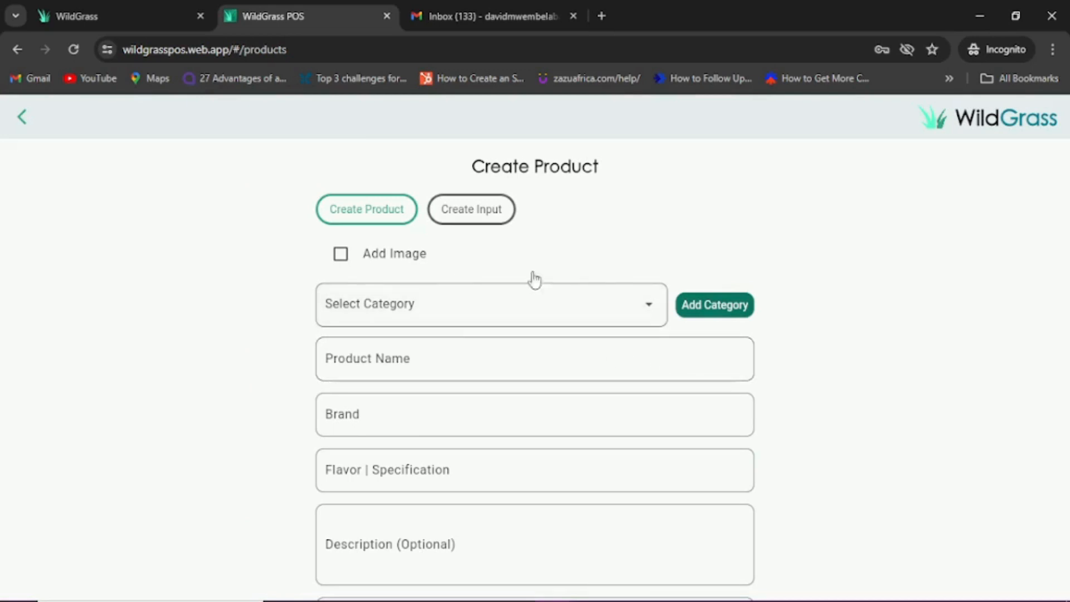
{"action": "left_click", "coordinate": [715, 304]}
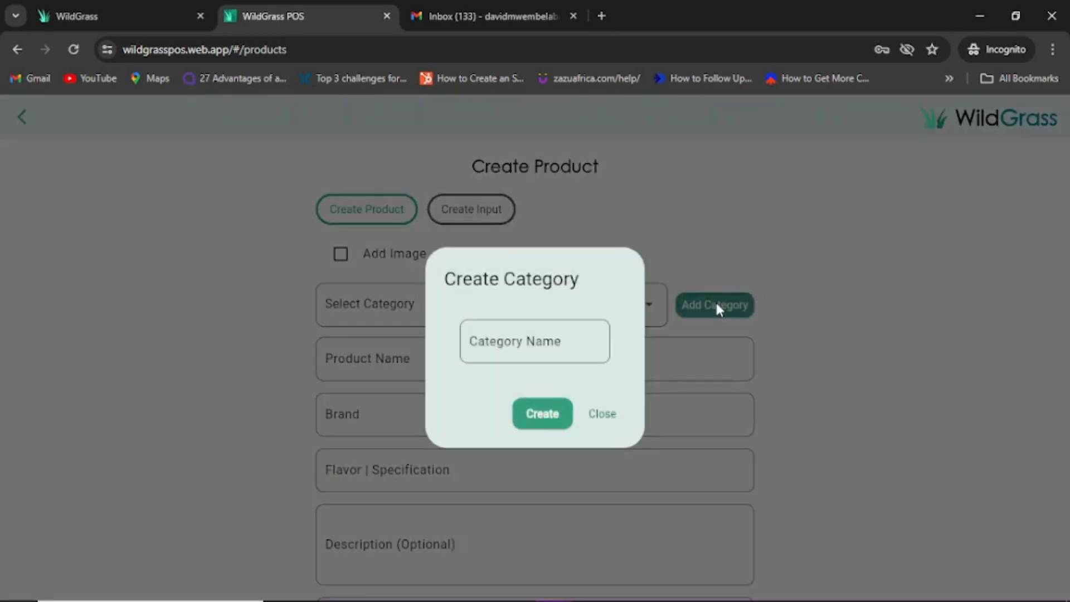
{"action": "left_click", "coordinate": [572, 337]}
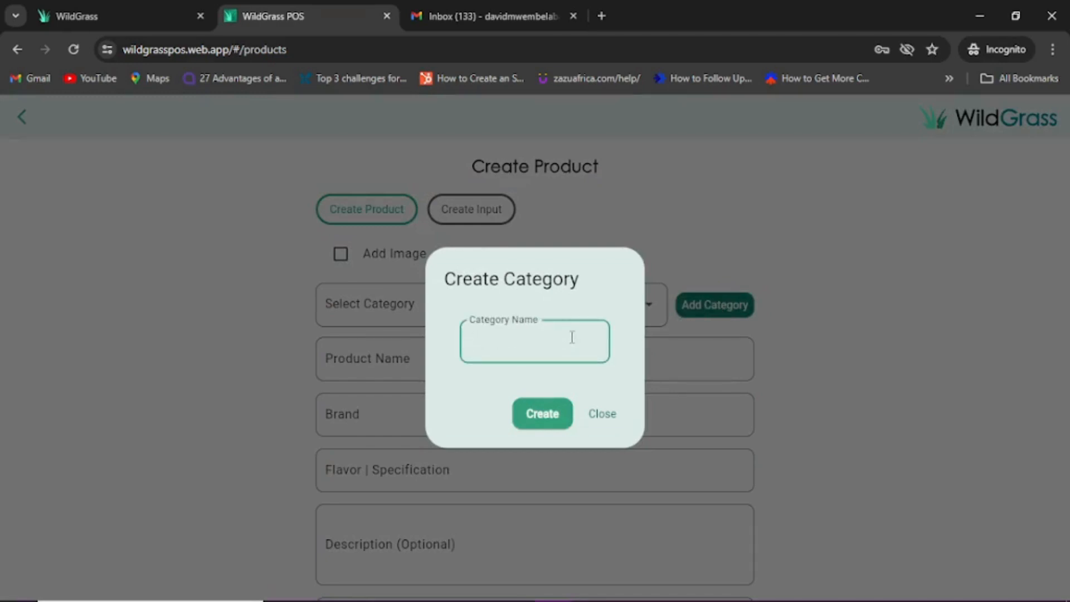
{"action": "type", "text": "Smart Shoes"}
{"action": "left_click", "coordinate": [550, 419]}
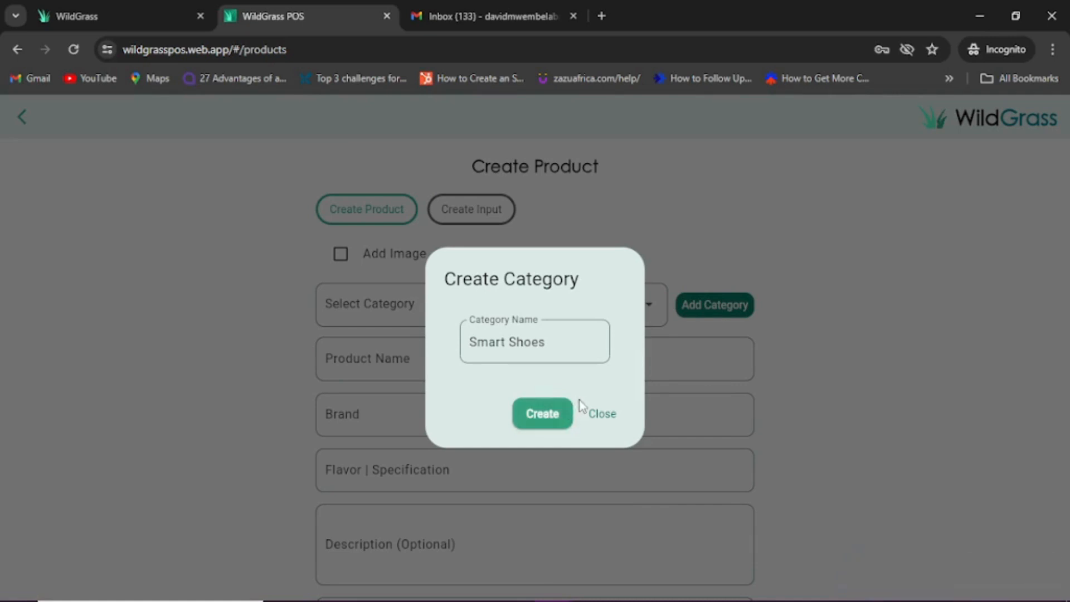
Step: Create a second category 'Casual Shoes' and close the category dialog
{"action": "left_click", "coordinate": [558, 342]}
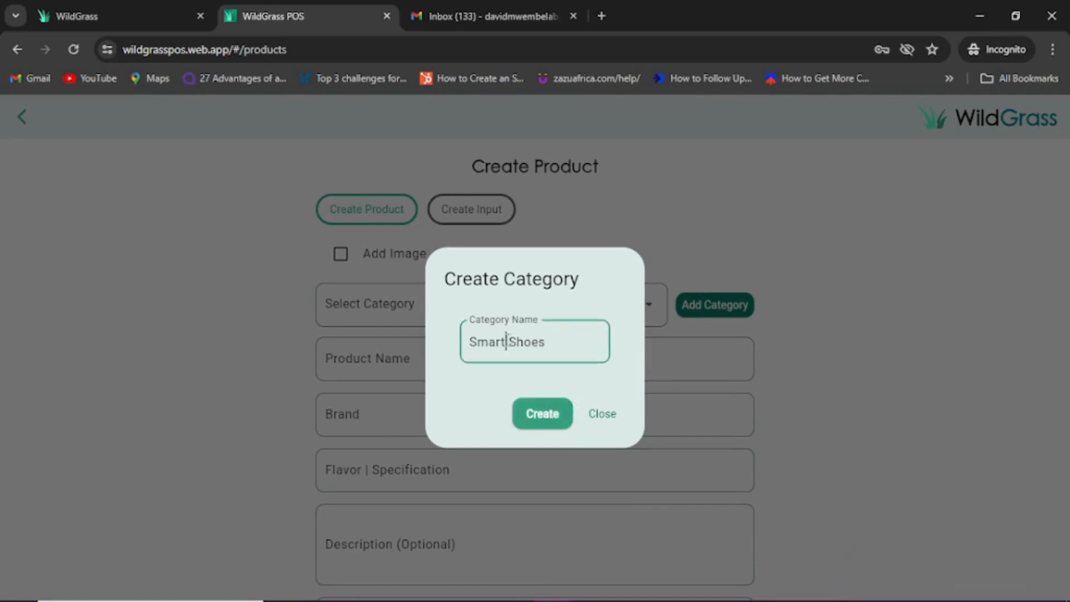
{"action": "left_click", "coordinate": [507, 342]}
{"action": "key", "text": "BackSpace"}
{"action": "key", "text": "BackSpace"}
{"action": "key", "text": "BackSpace"}
{"action": "key", "text": "BackSpace"}
{"action": "key", "text": "BackSpace"}
{"action": "type", "text": "Casualk"}
{"action": "key", "text": "BackSpace"}
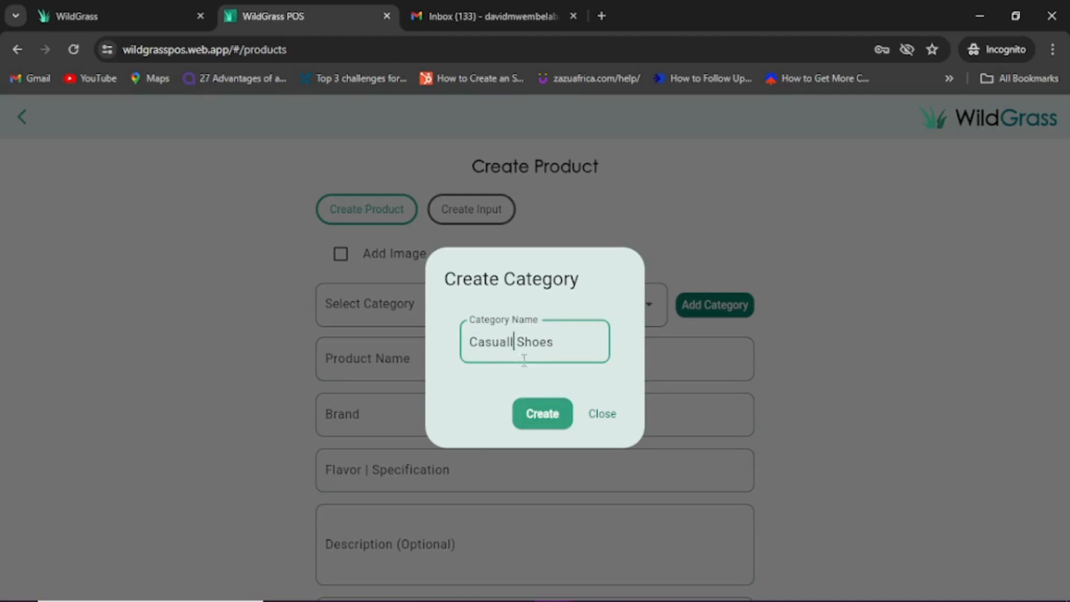
{"action": "key", "text": "BackSpace"}
{"action": "left_click", "coordinate": [541, 415]}
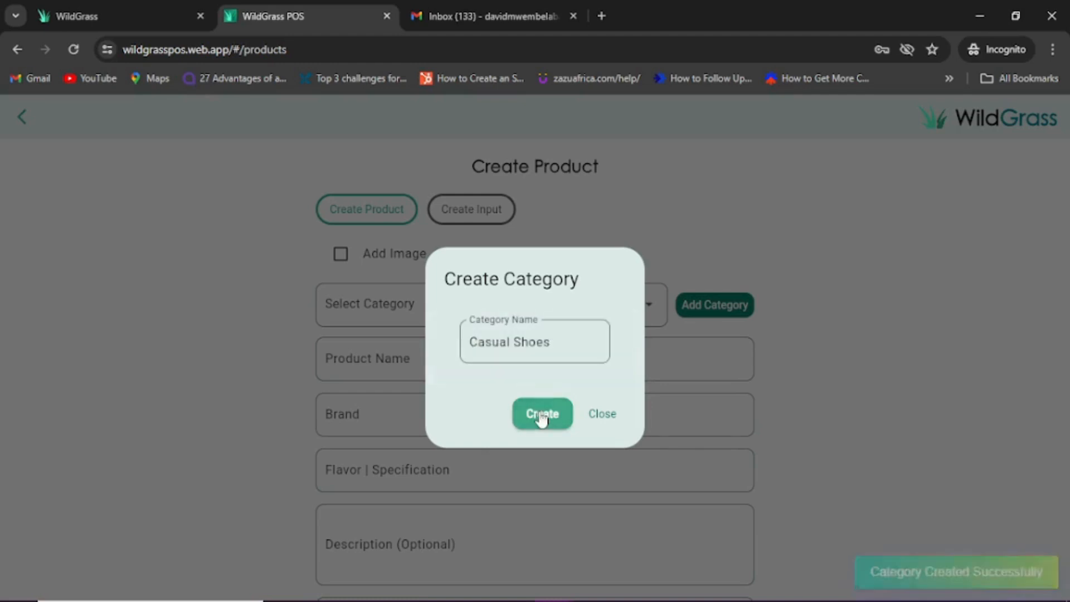
{"action": "left_click", "coordinate": [606, 412]}
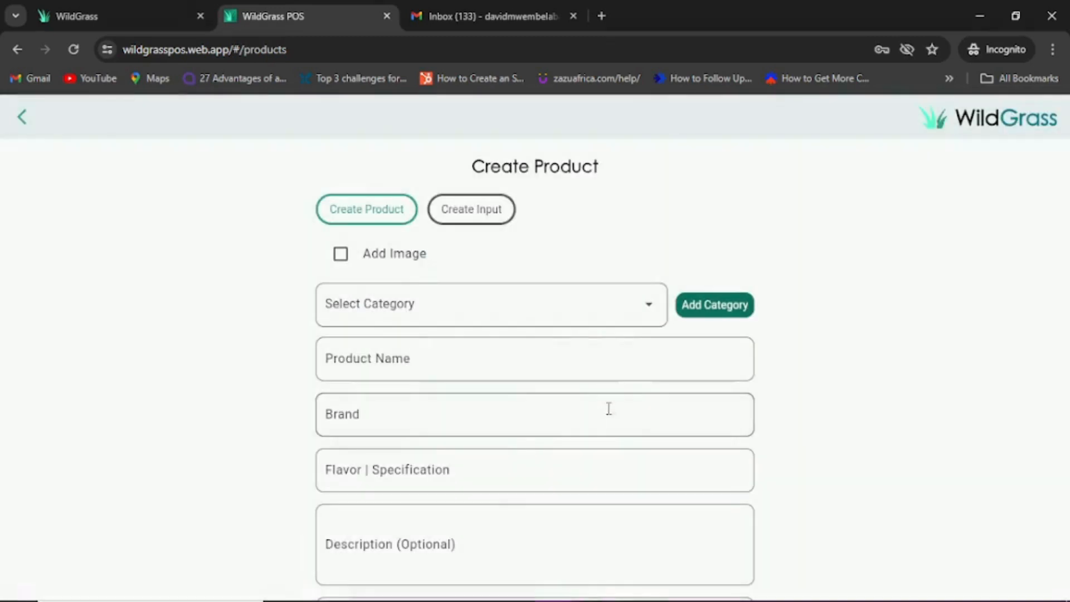
Step: Fill the product form: category Smart Shoes, name Loafers, brand Bata, specification Brown
{"action": "left_click", "coordinate": [649, 311]}
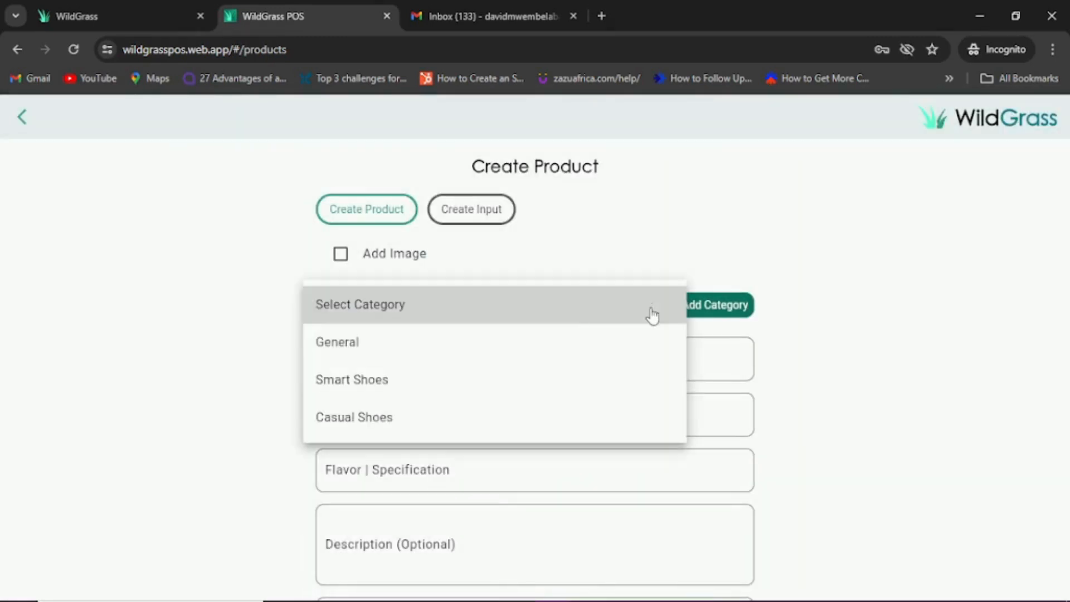
{"action": "left_click", "coordinate": [449, 382]}
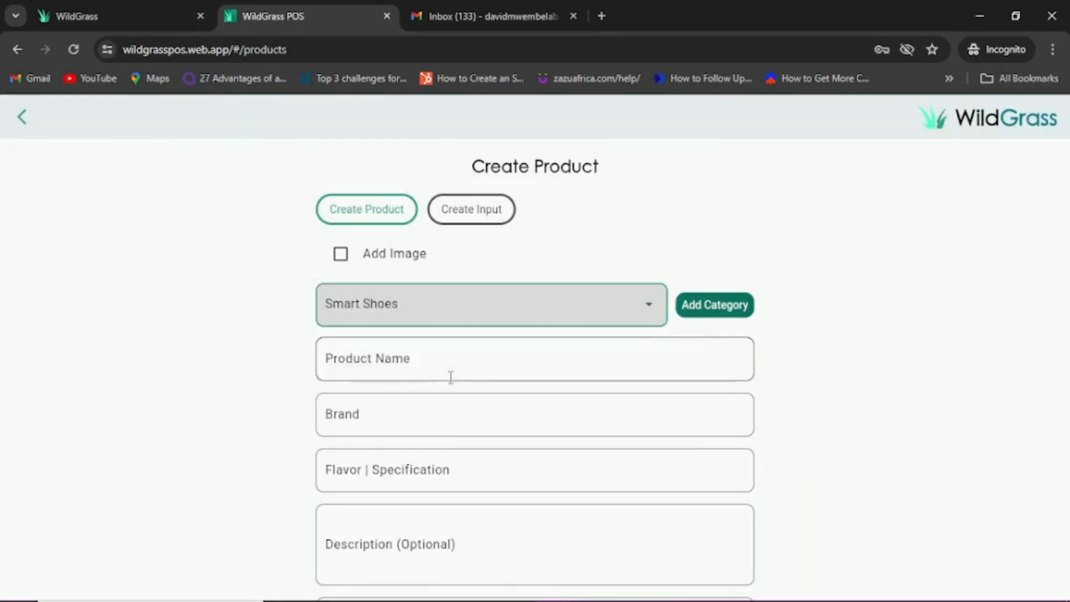
{"action": "left_click", "coordinate": [518, 361]}
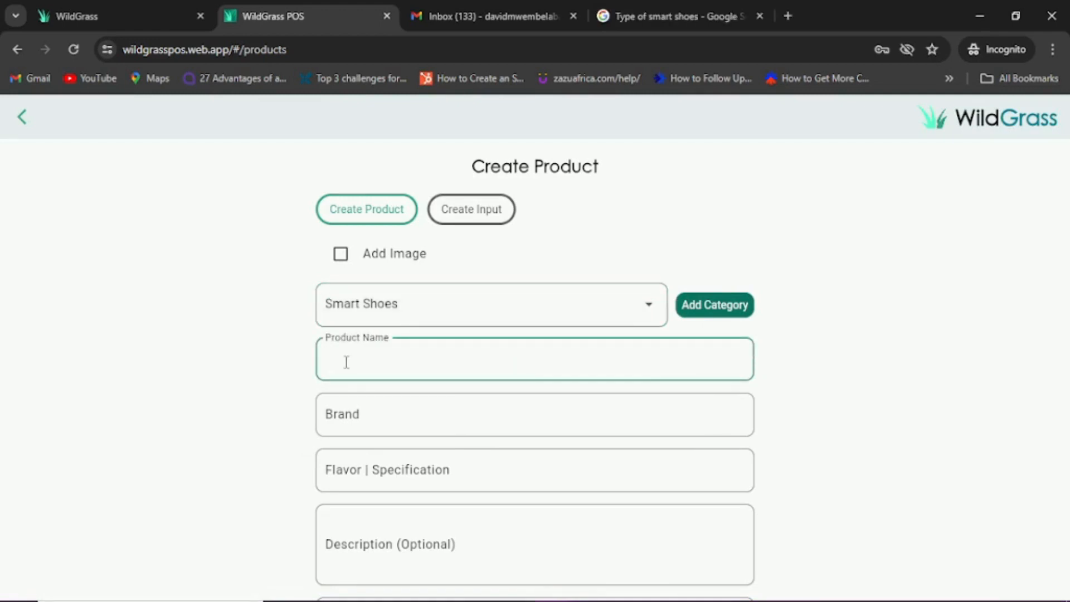
{"action": "type", "text": "Loafers"}
{"action": "key", "text": "Tab"}
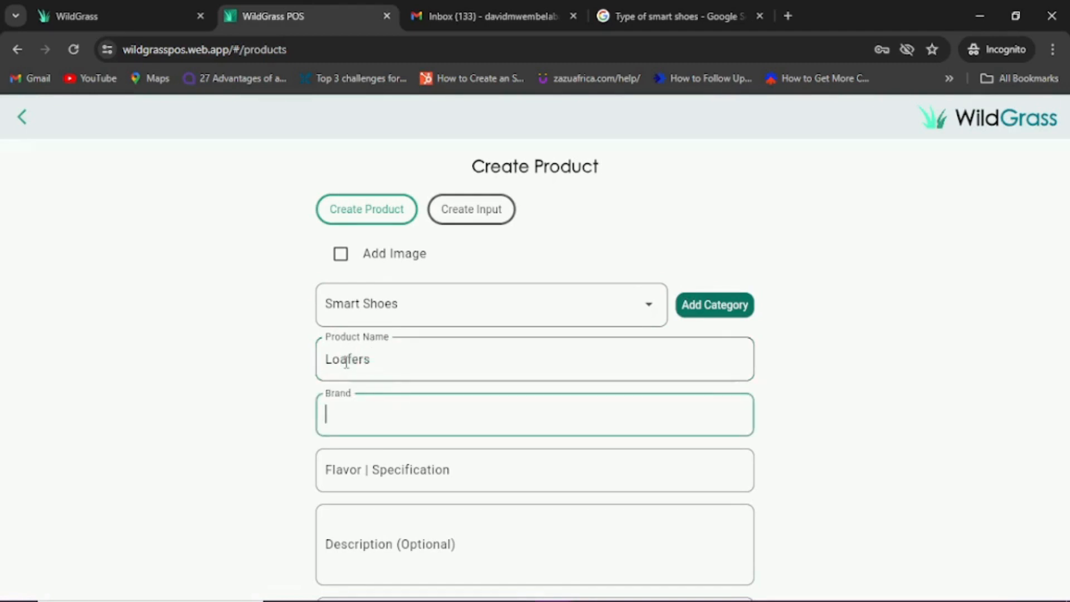
{"action": "type", "text": "Bata"}
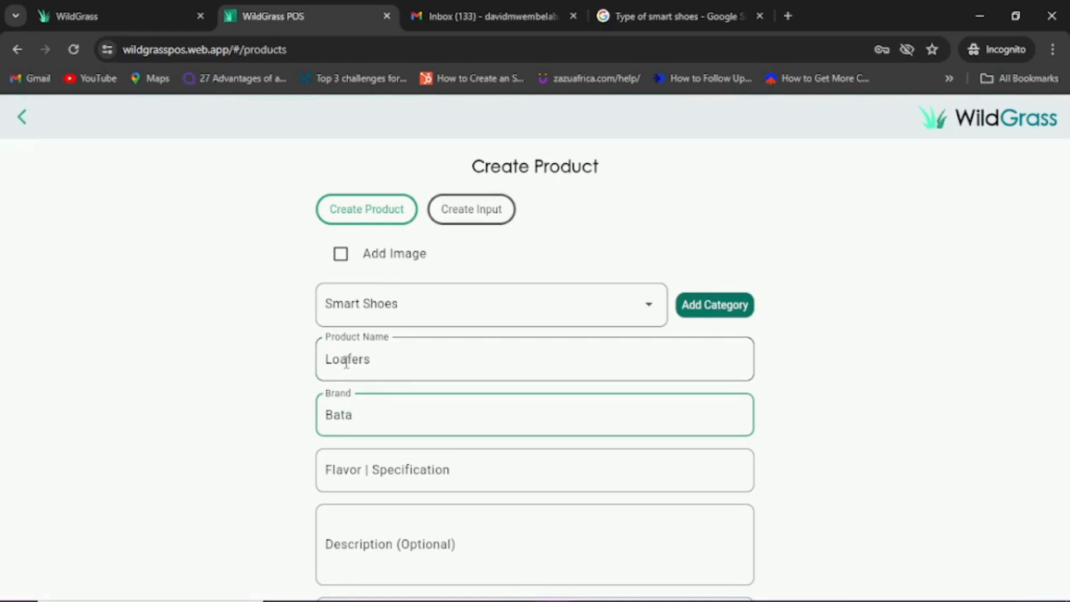
{"action": "key", "text": "Tab"}
{"action": "type", "text": "Br"}
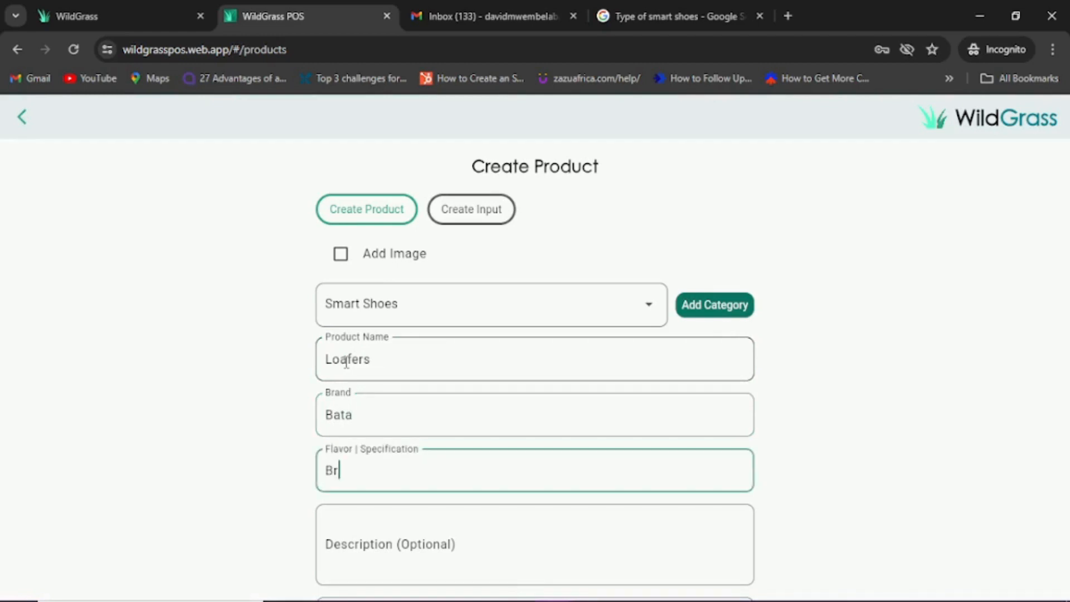
{"action": "type", "text": "own"}
{"action": "key", "text": "Tab"}
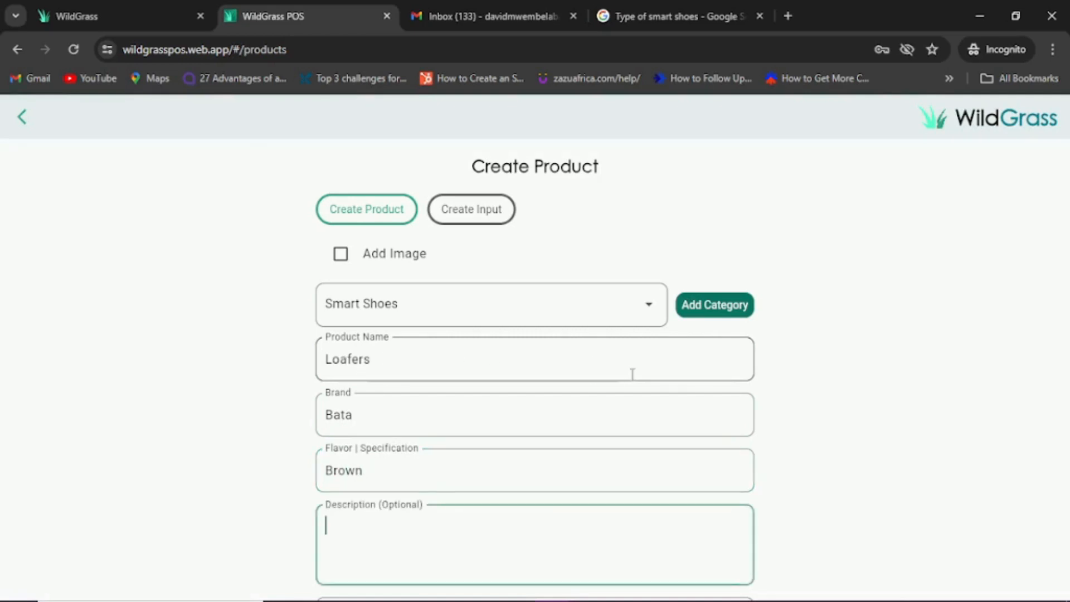
{"action": "left_click_drag", "start_coordinate": [1067, 301], "coordinate": [1066, 431]}
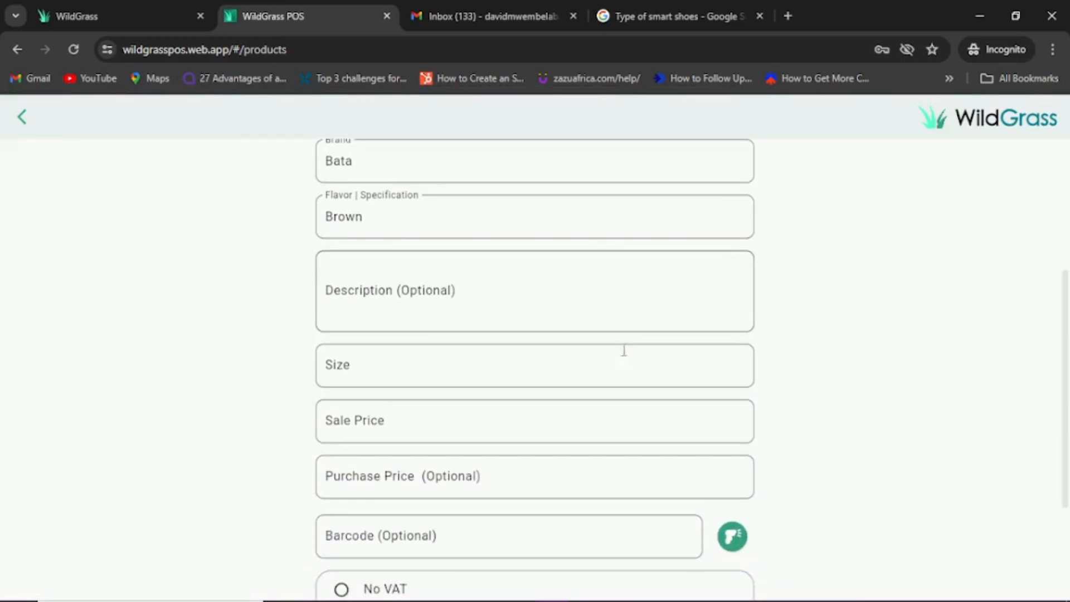
Step: Enter size 7, sale price 650 and purchase price 450 for the Loafers
{"action": "left_click", "coordinate": [599, 356]}
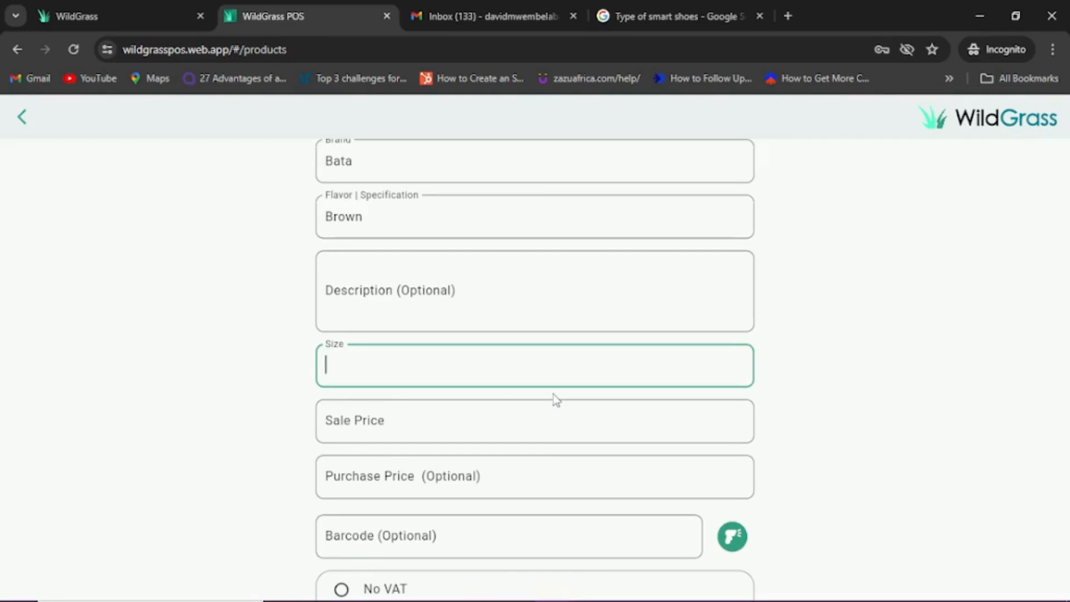
{"action": "type", "text": "7"}
{"action": "key", "text": "Tab"}
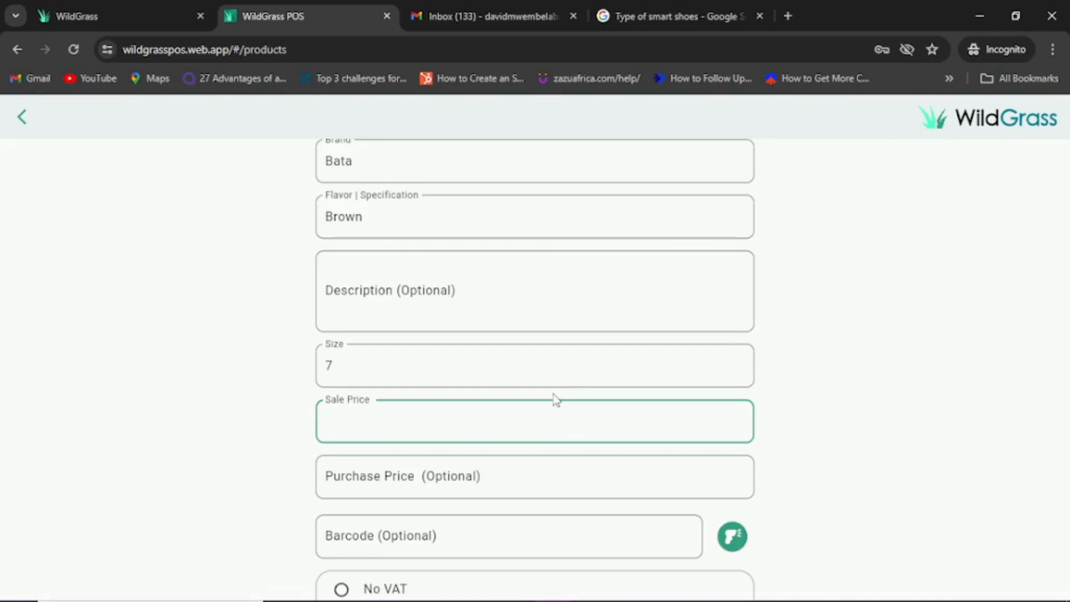
{"action": "type", "text": "650"}
{"action": "key", "text": "Tab"}
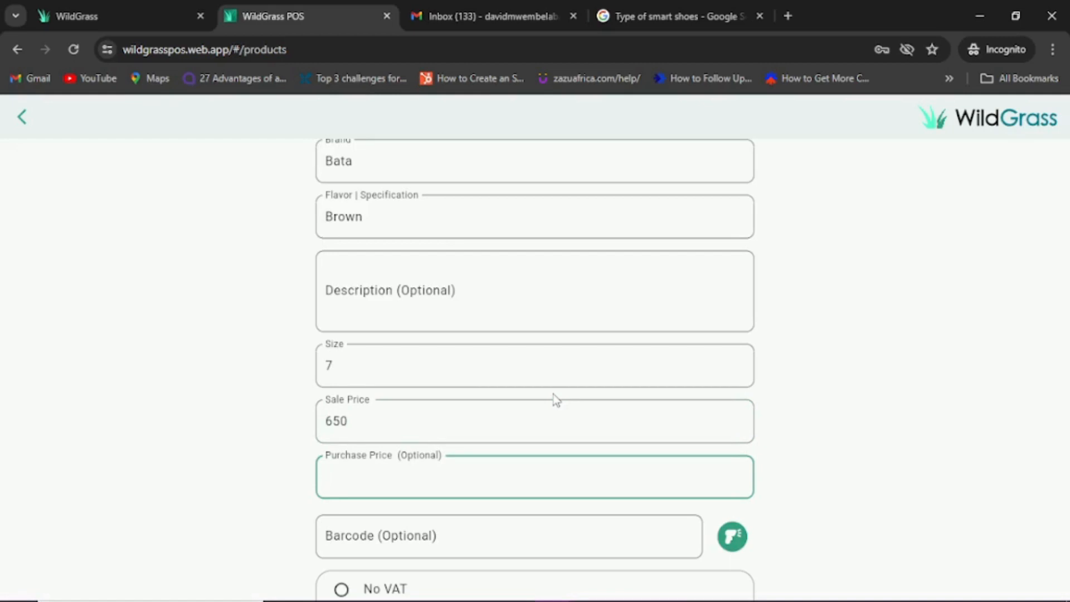
{"action": "type", "text": "450"}
{"action": "key", "text": "Tab"}
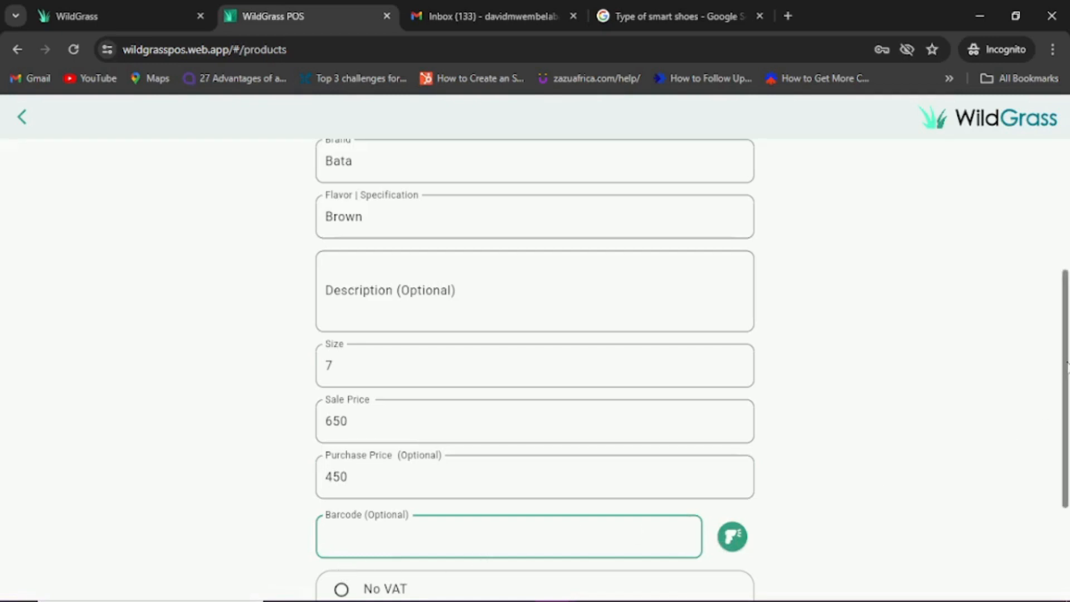
Step: Enable inventory tracking with quantity 20 and buffer 4, then save the product
{"action": "left_click_drag", "start_coordinate": [1065, 362], "coordinate": [1066, 436]}
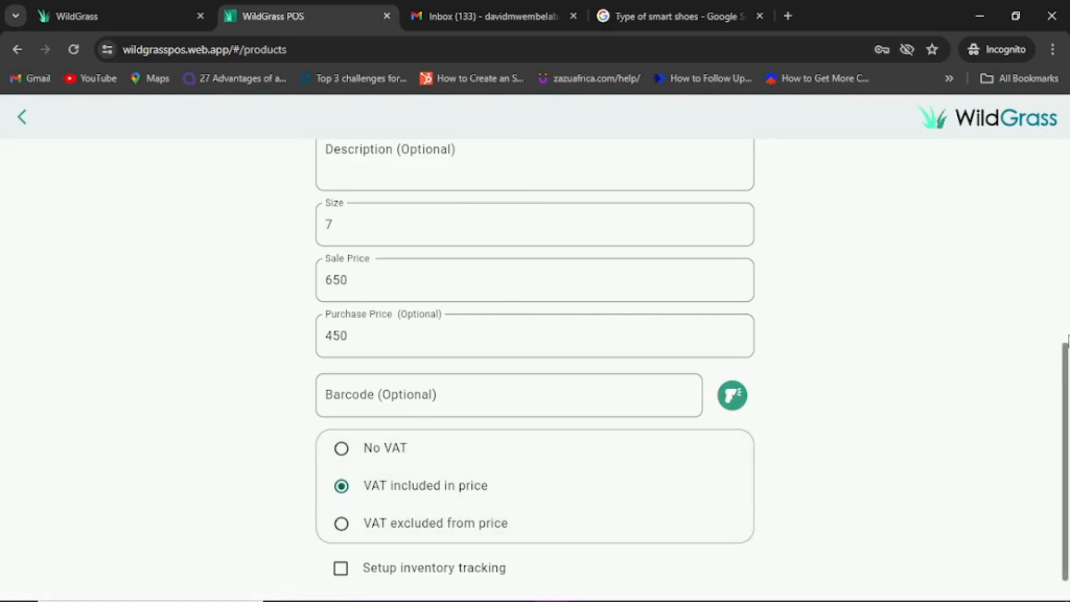
{"action": "scroll", "coordinate": [1065, 357], "scroll_direction": "down", "scroll_amount": 1}
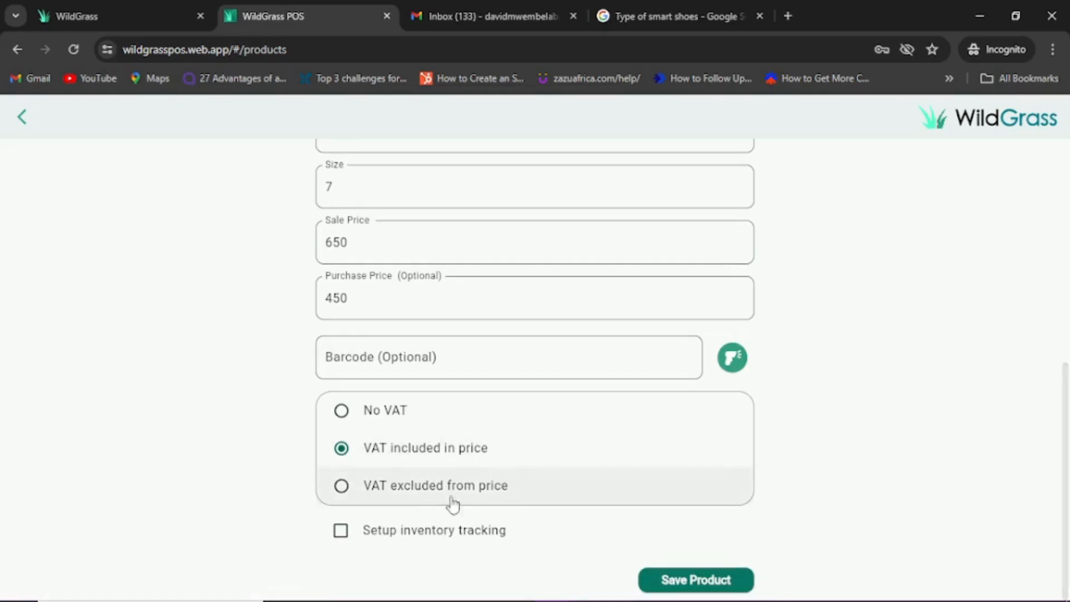
{"action": "left_click", "coordinate": [341, 531]}
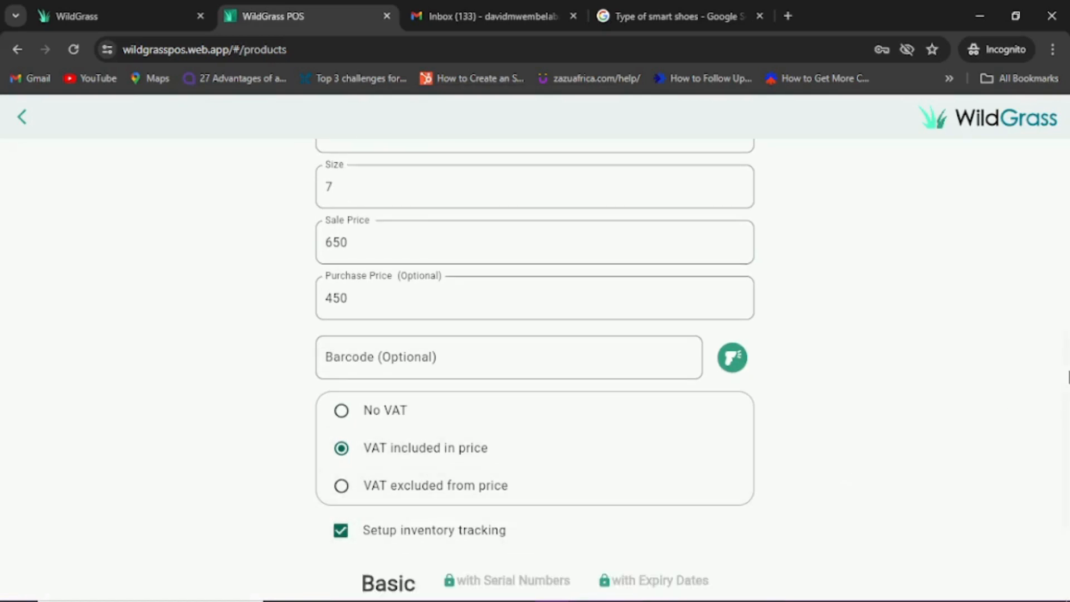
{"action": "scroll", "coordinate": [1067, 376], "scroll_direction": "down", "scroll_amount": 3}
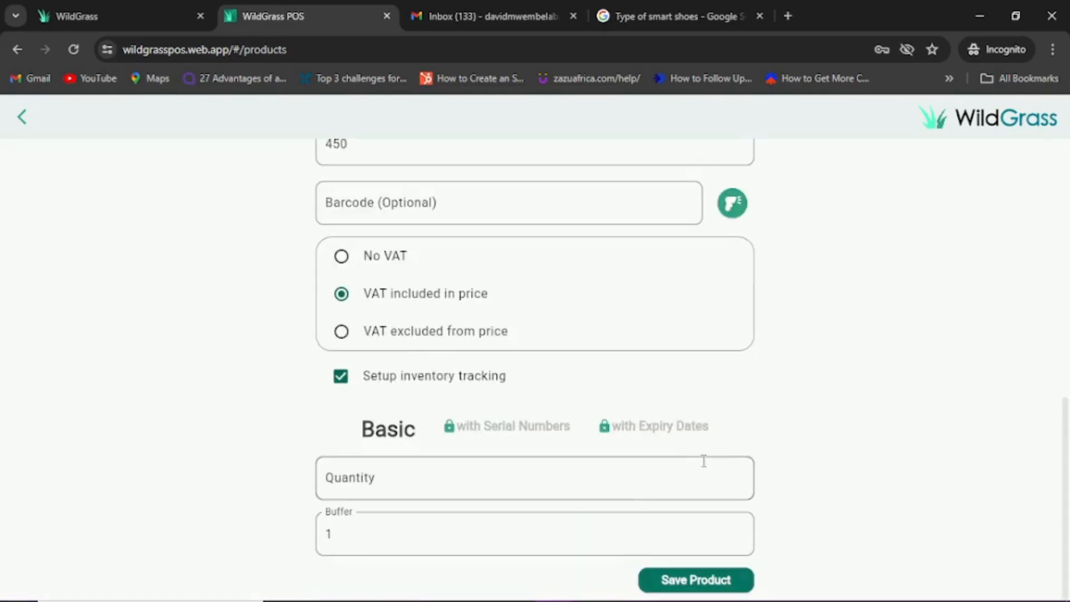
{"action": "left_click", "coordinate": [621, 481]}
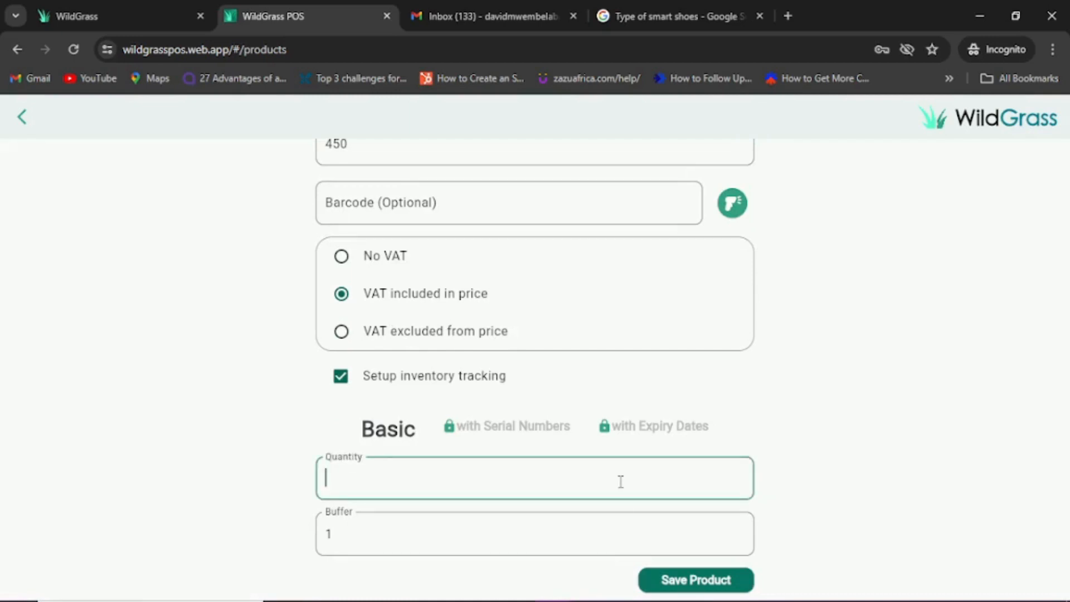
{"action": "type", "text": "20"}
{"action": "key", "text": "Tab"}
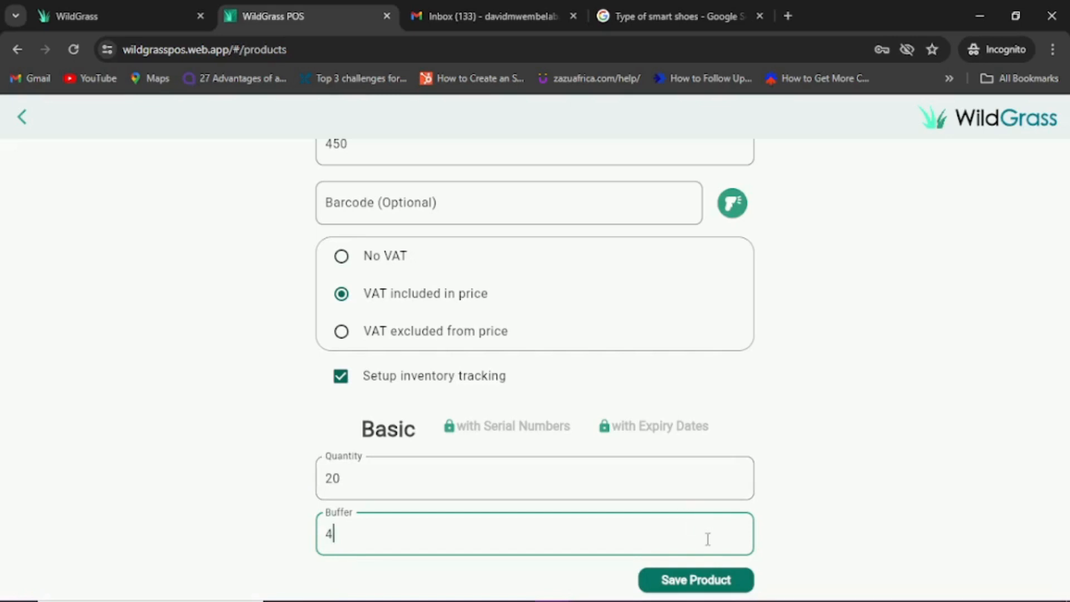
{"action": "left_click", "coordinate": [706, 581]}
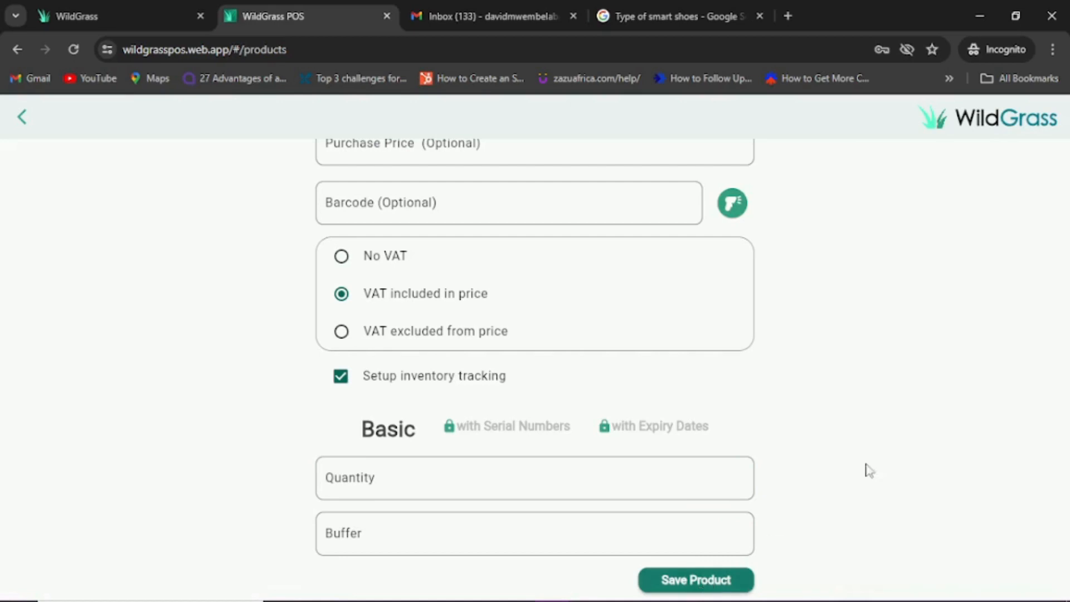
Step: Start a Casual Shoes product: Airforce, brand Nike, spec Black, size 8, price 750, cost 550
{"action": "left_click_drag", "start_coordinate": [1066, 432], "coordinate": [1066, 175]}
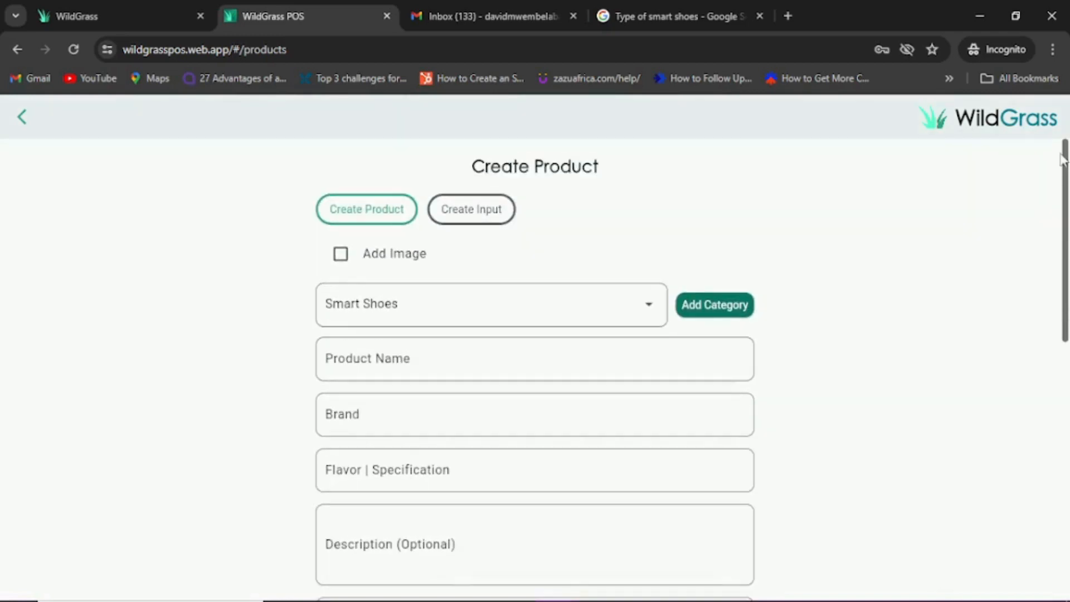
{"action": "left_click", "coordinate": [643, 328]}
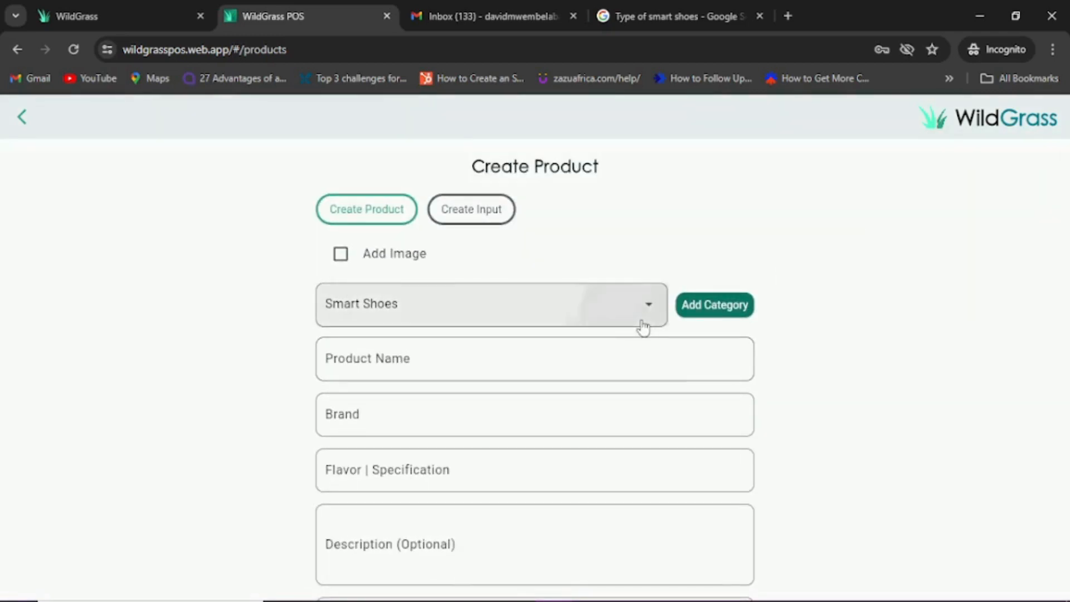
{"action": "left_click", "coordinate": [503, 351]}
{"action": "left_click", "coordinate": [331, 372]}
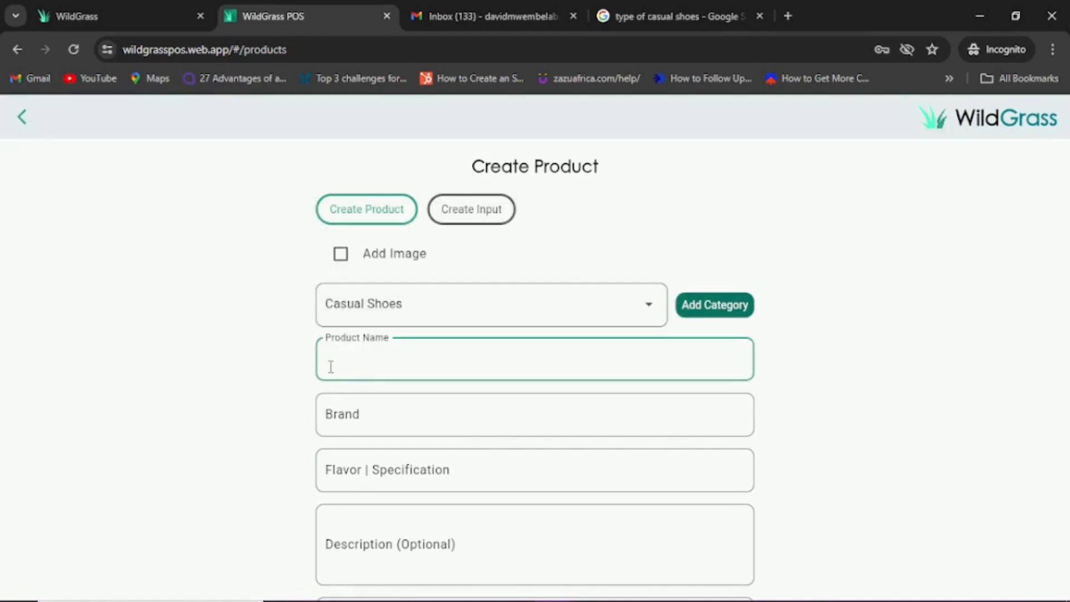
{"action": "type", "text": "Airforce"}
{"action": "key", "text": "Tab"}
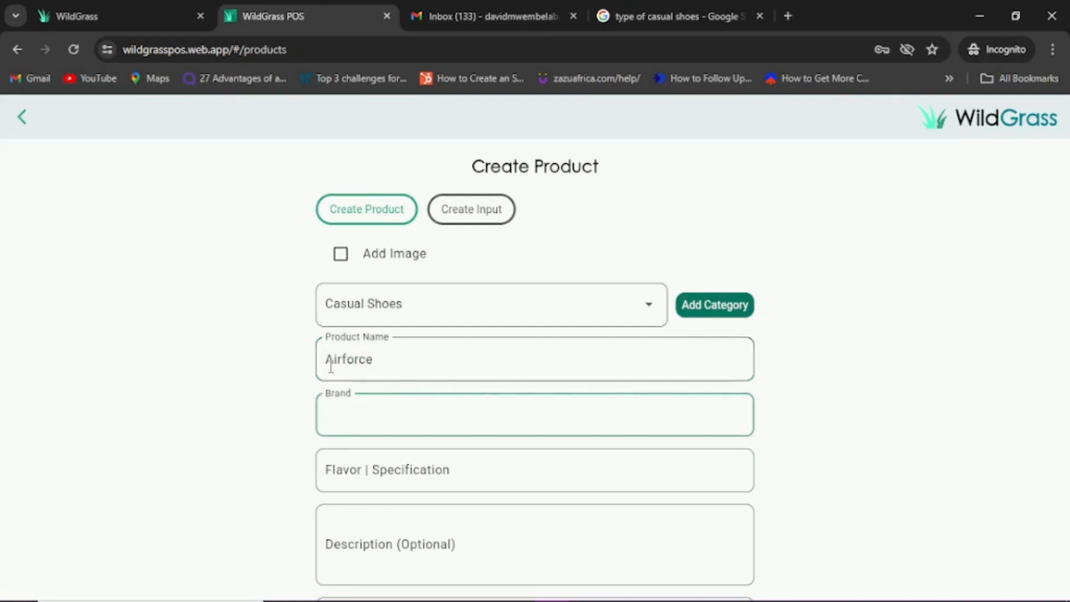
{"action": "type", "text": "Nike"}
{"action": "key", "text": "Tab"}
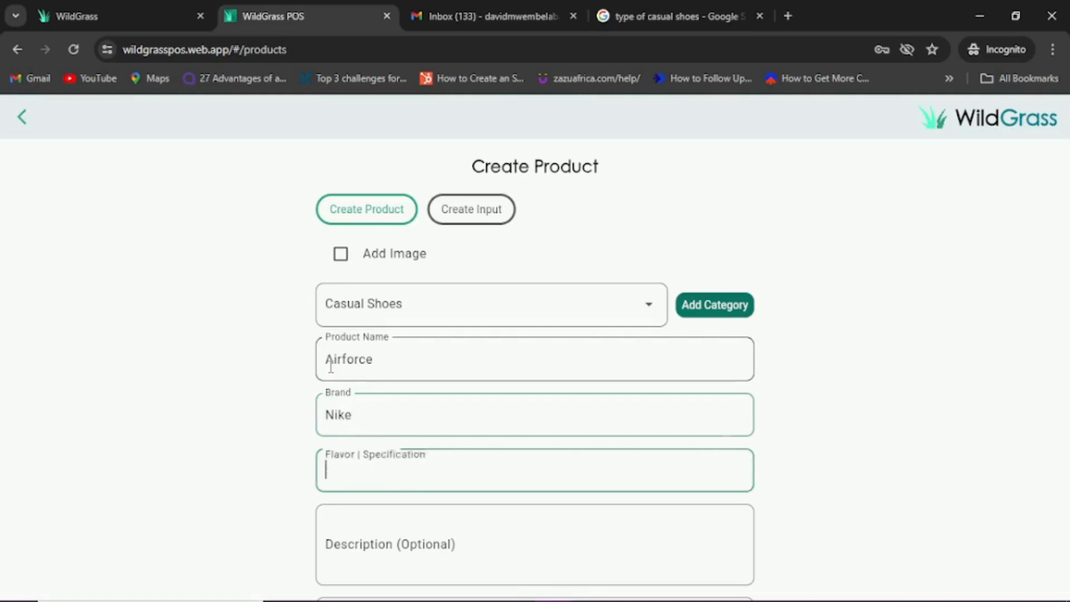
{"action": "type", "text": "Bla"}
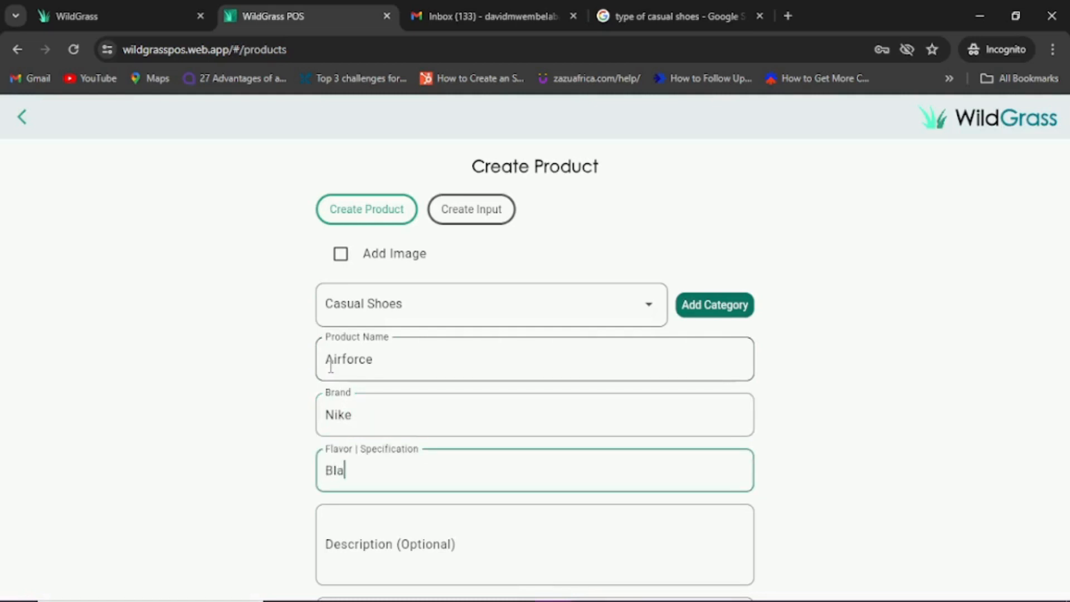
{"action": "type", "text": "ck"}
{"action": "key", "text": "Tab"}
{"action": "key", "text": "Tab"}
{"action": "key", "text": "Tab"}
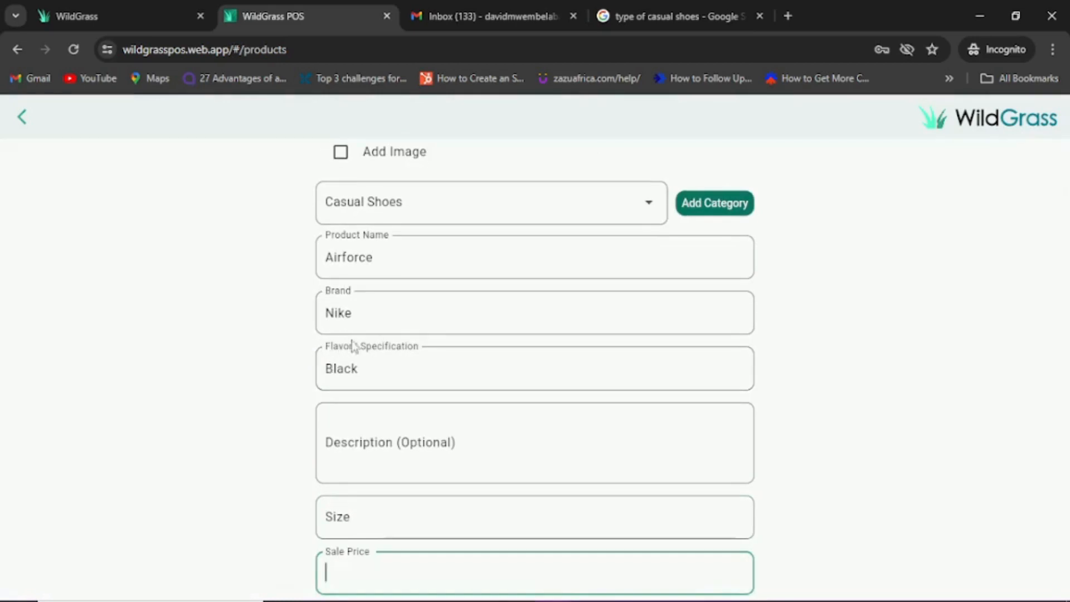
{"action": "left_click", "coordinate": [340, 514]}
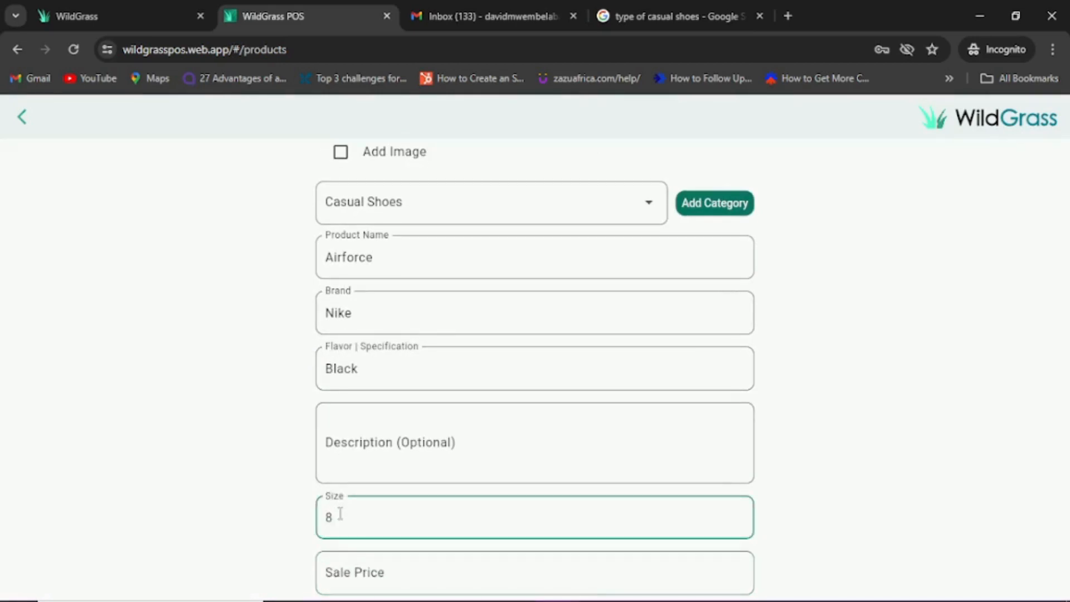
{"action": "key", "text": "Tab"}
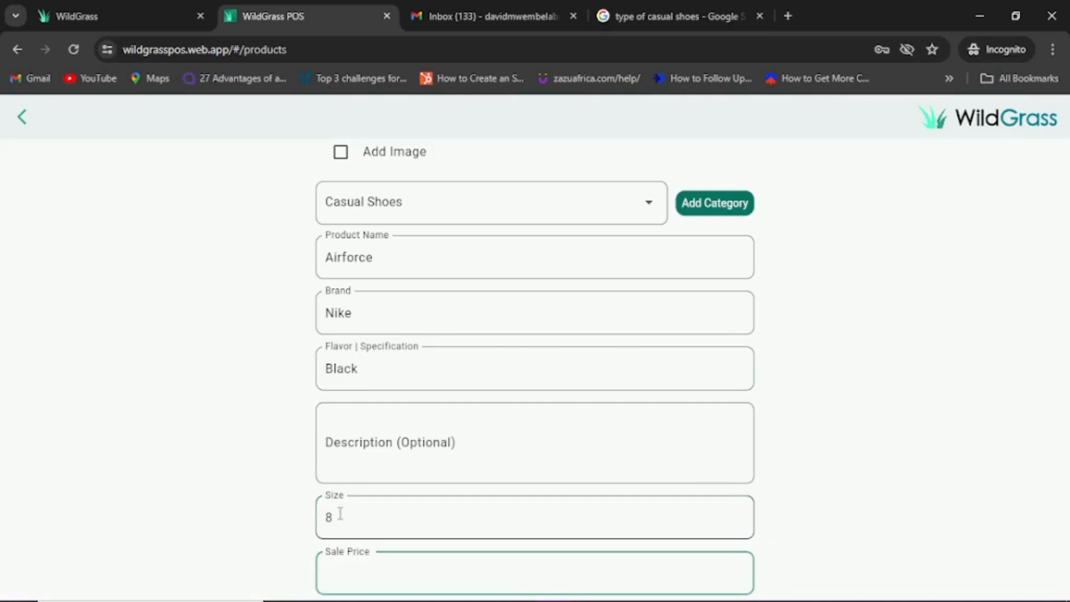
{"action": "type", "text": "750"}
{"action": "key", "text": "Tab"}
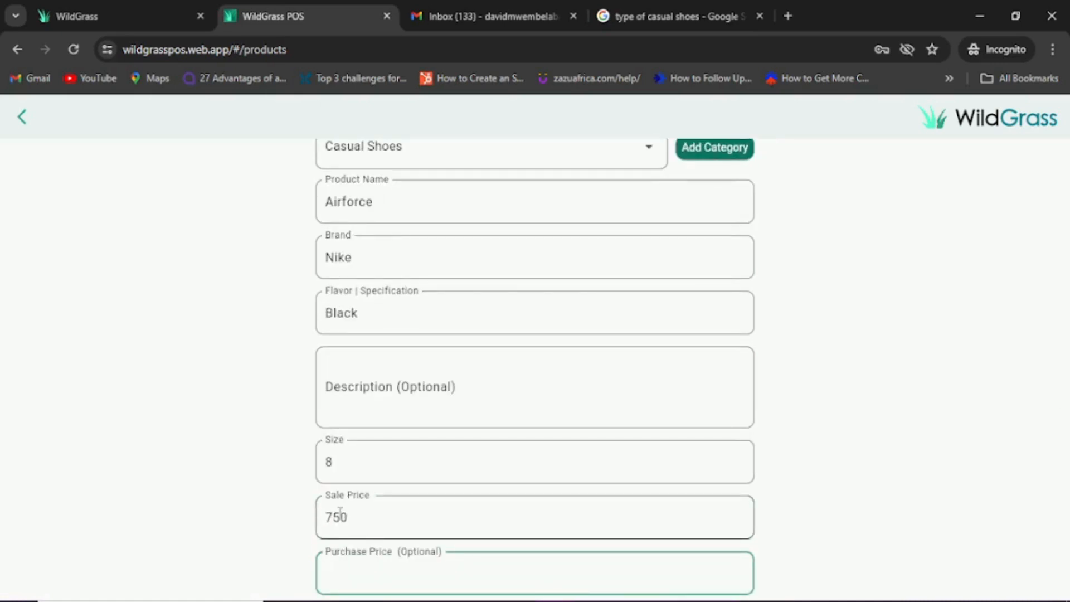
{"action": "type", "text": "550"}
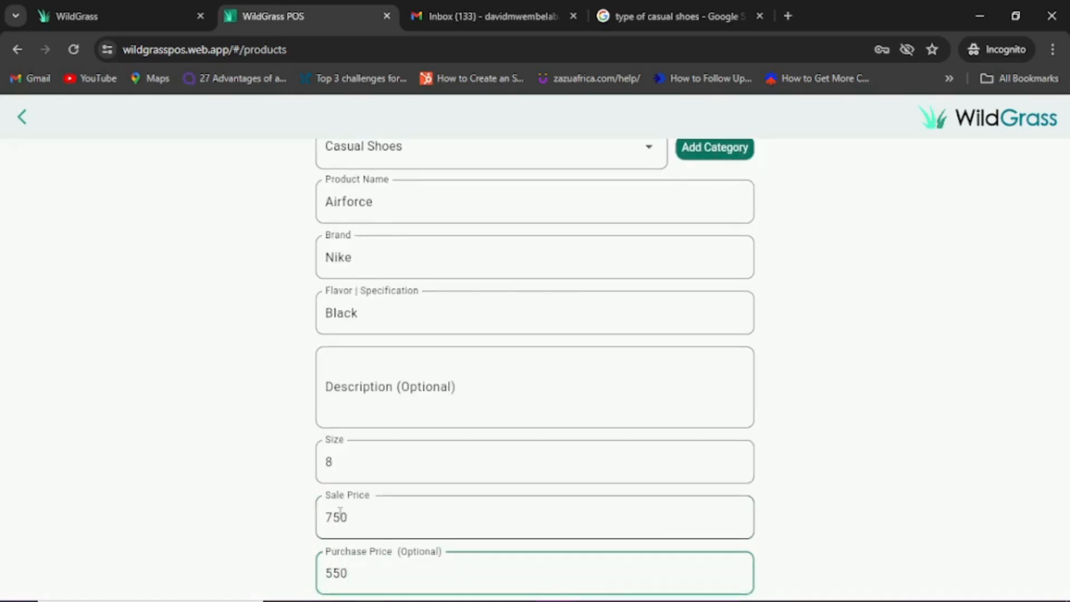
Step: Give it stock quantity 60 and buffer 12, save the product, and return to the product list
{"action": "key", "text": "Tab"}
{"action": "key", "text": "Tab"}
{"action": "key", "text": "Tab"}
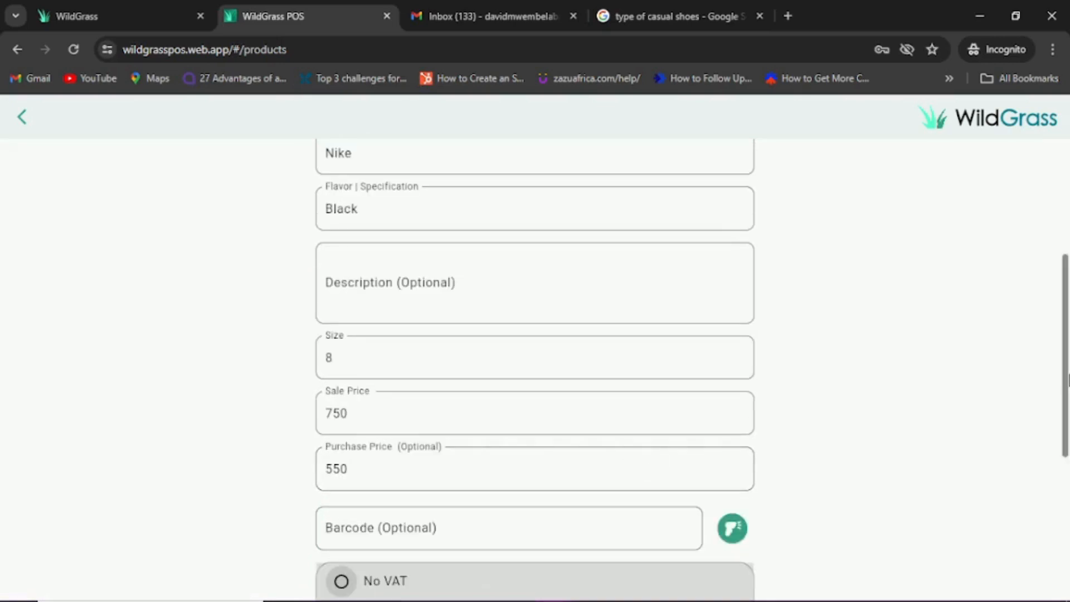
{"action": "scroll", "coordinate": [1068, 380], "scroll_direction": "down", "scroll_amount": 5}
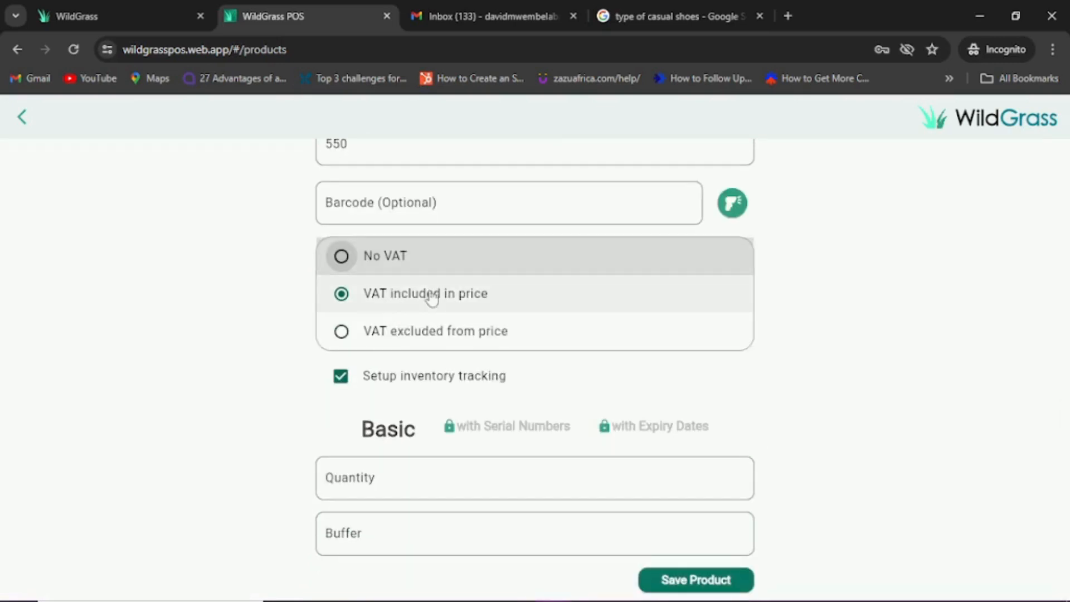
{"action": "left_click", "coordinate": [371, 478]}
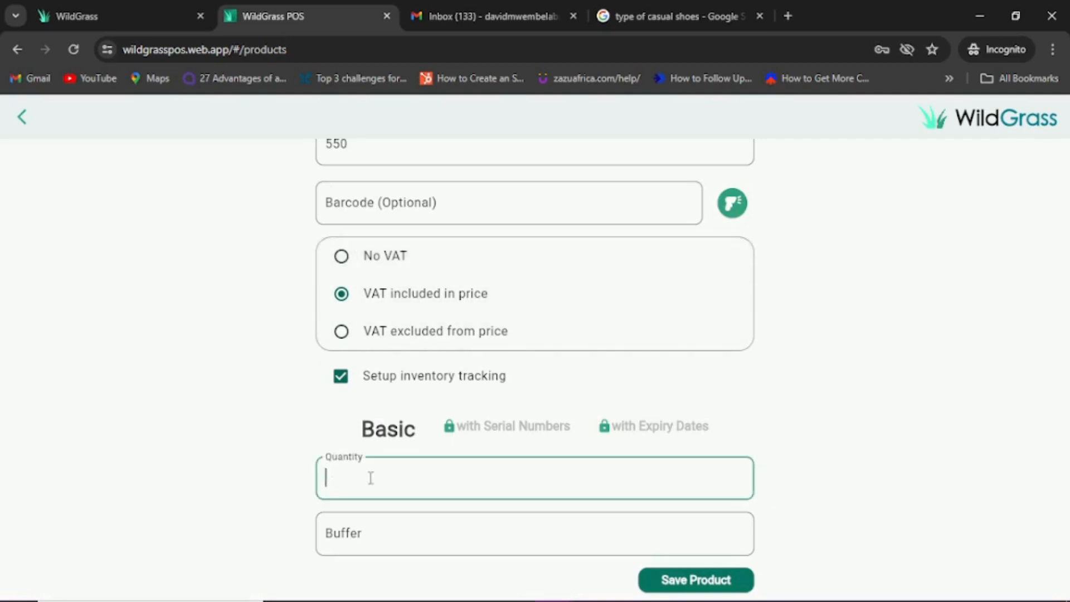
{"action": "type", "text": "60"}
{"action": "key", "text": "Tab"}
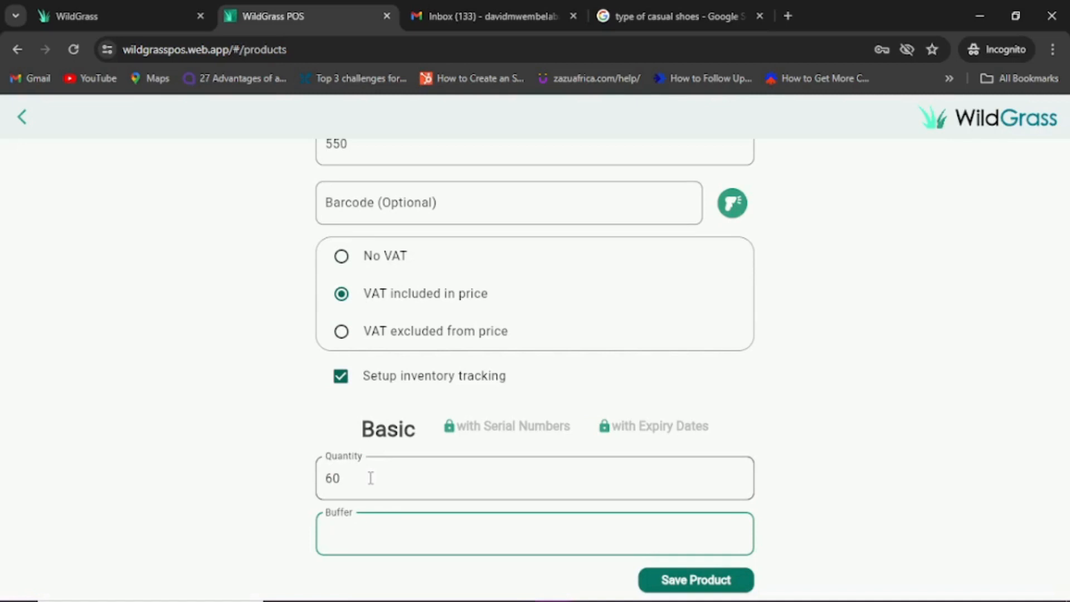
{"action": "type", "text": "12"}
{"action": "left_click", "coordinate": [684, 583]}
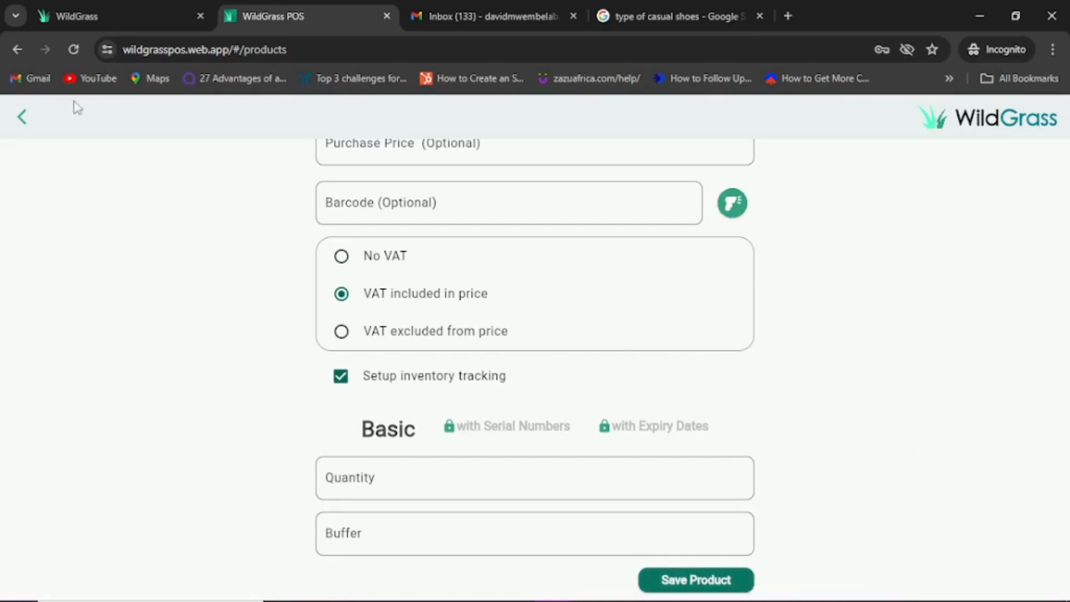
{"action": "left_click", "coordinate": [24, 118]}
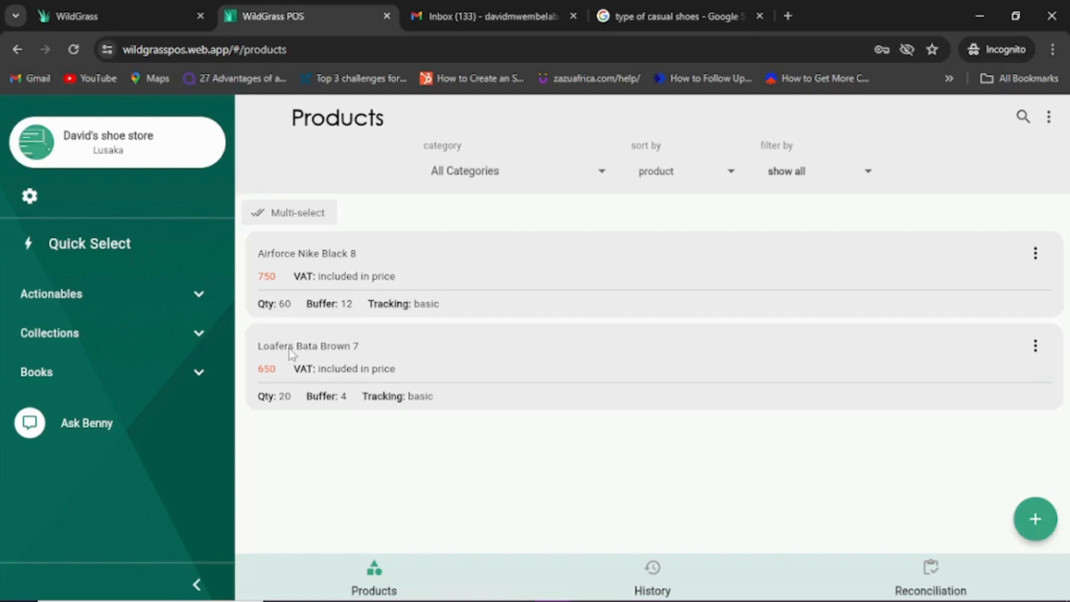
Step: At the Counter, add two Loafers Bata Brown 7 to the cart and proceed to checkout for 1300
{"action": "left_click", "coordinate": [199, 301]}
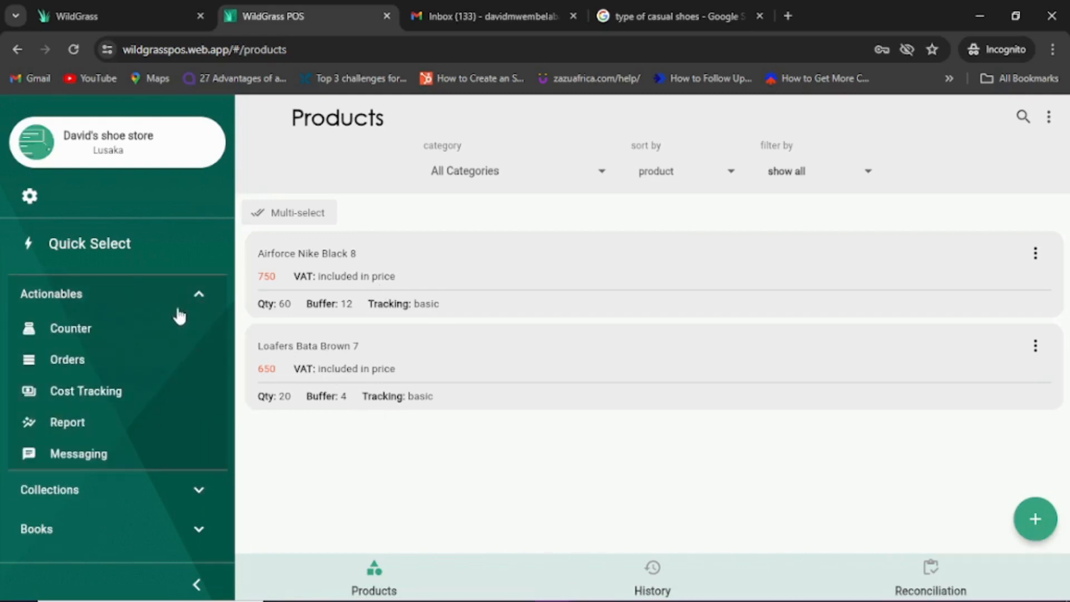
{"action": "left_click", "coordinate": [111, 330]}
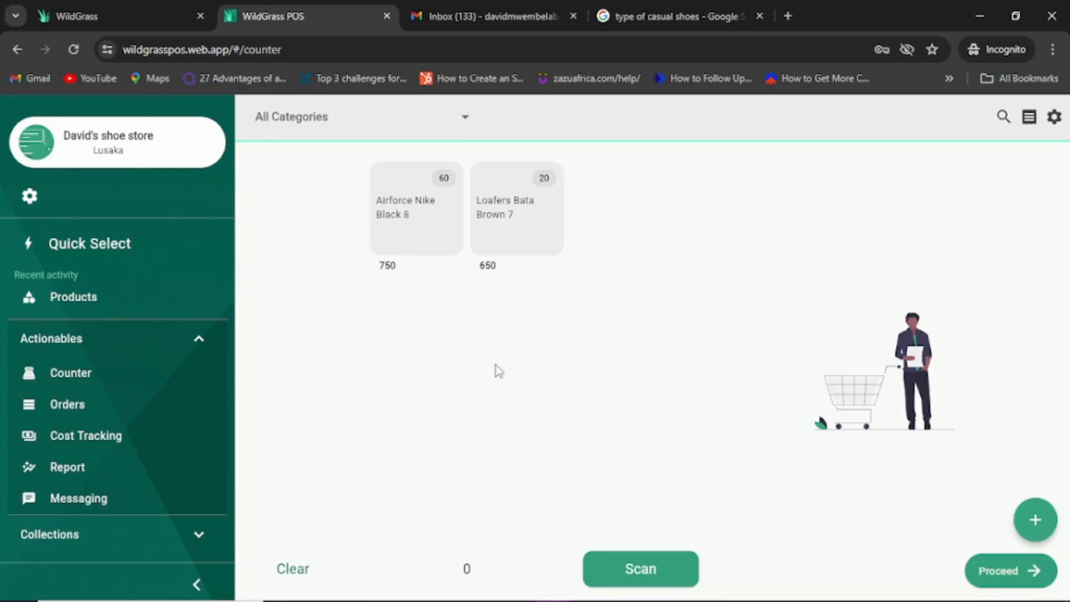
{"action": "left_click", "coordinate": [499, 231]}
{"action": "left_click", "coordinate": [498, 230]}
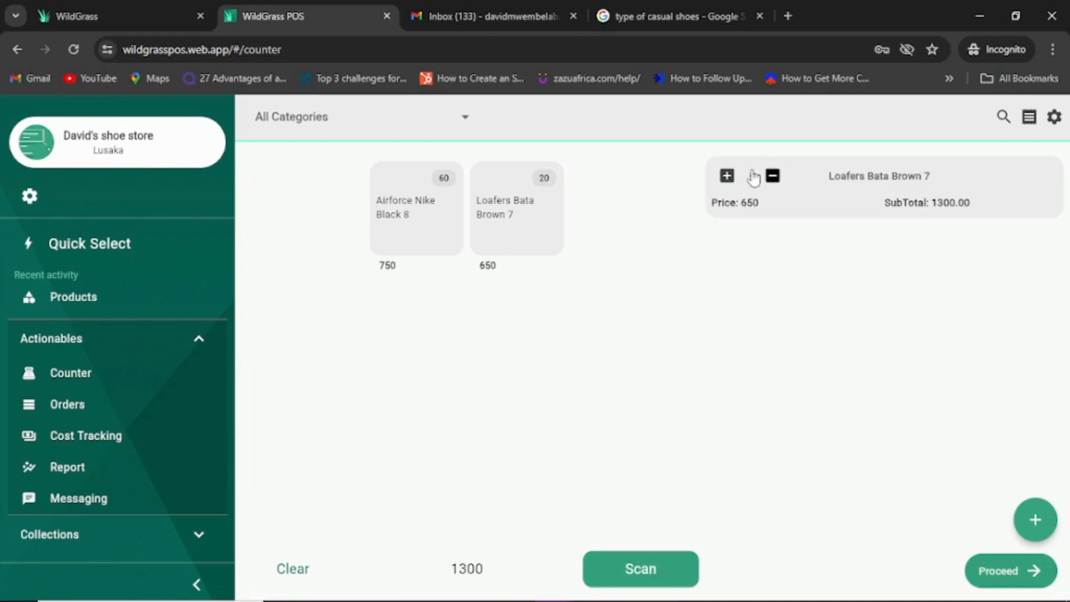
{"action": "left_click", "coordinate": [987, 571]}
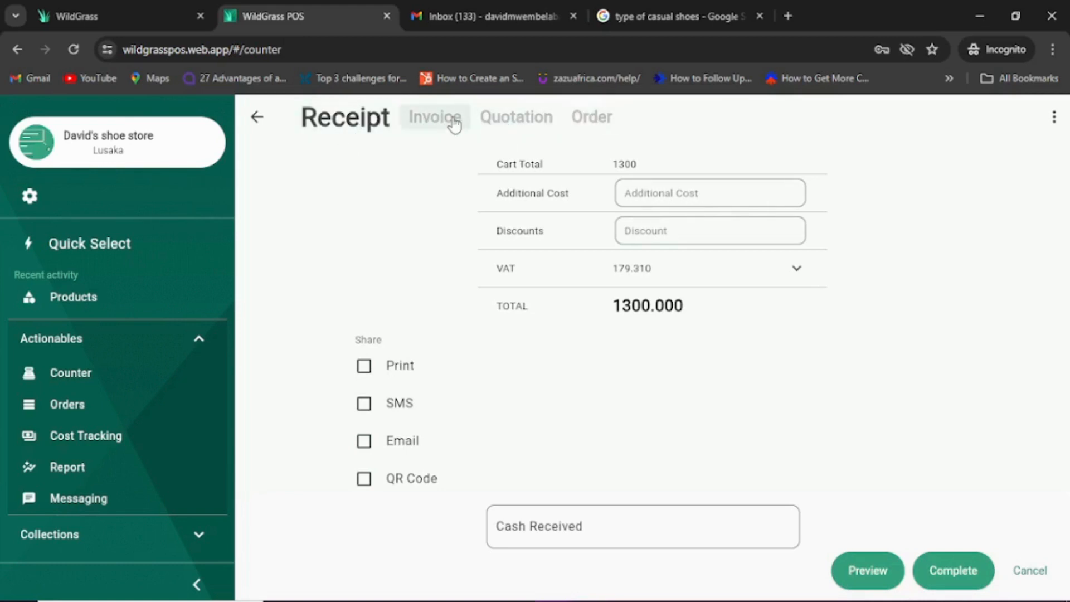
Step: View the sale as invoice, quotation and order, then return to a cash receipt and select the discount field
{"action": "left_click", "coordinate": [434, 118]}
{"action": "left_click", "coordinate": [539, 119]}
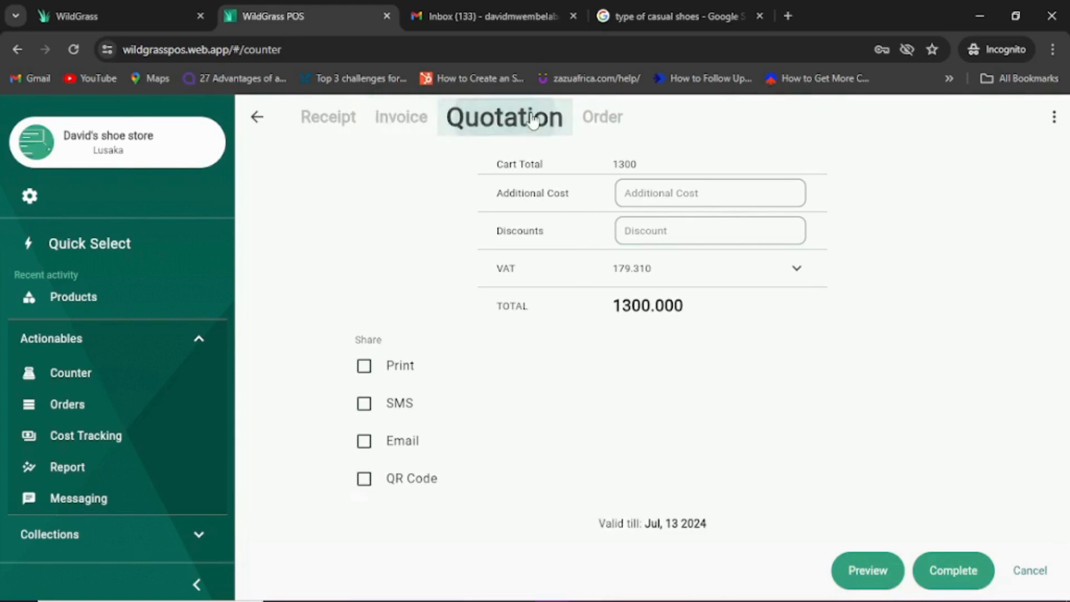
{"action": "left_click", "coordinate": [610, 124]}
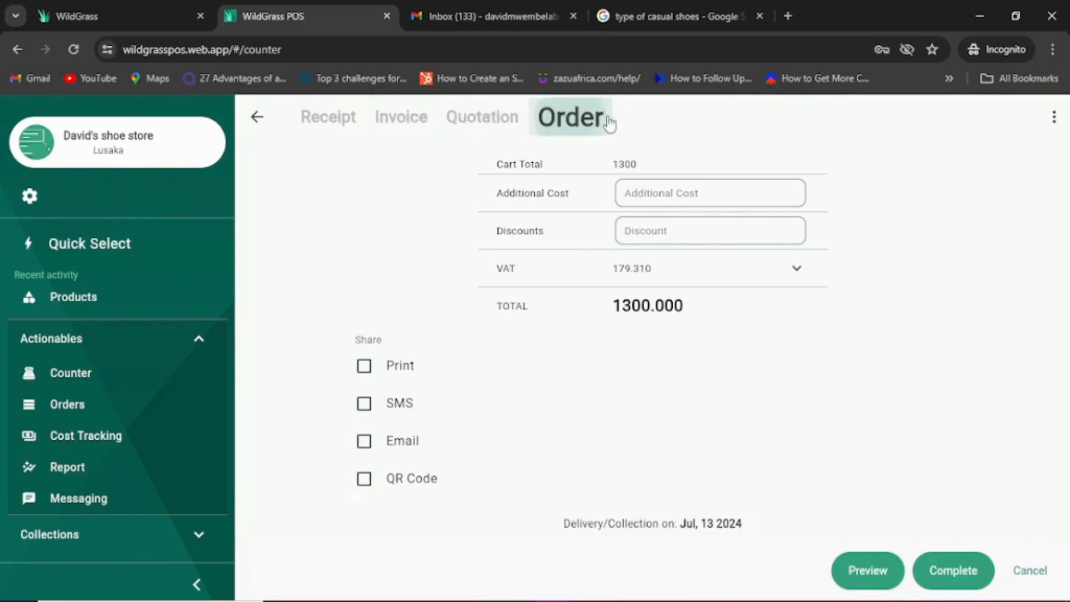
{"action": "left_click", "coordinate": [345, 128]}
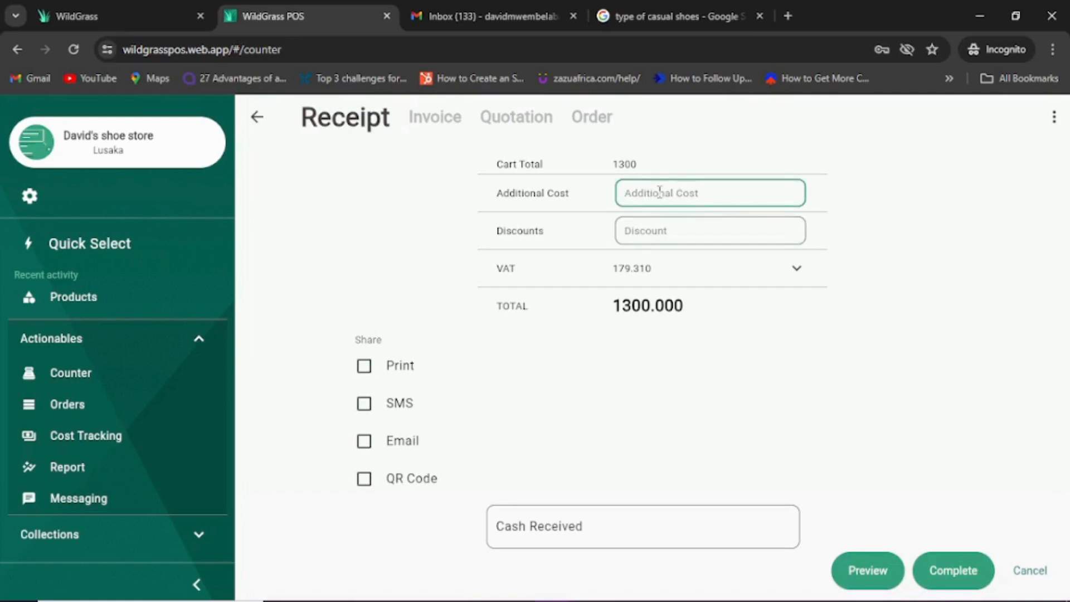
{"action": "left_click", "coordinate": [714, 223]}
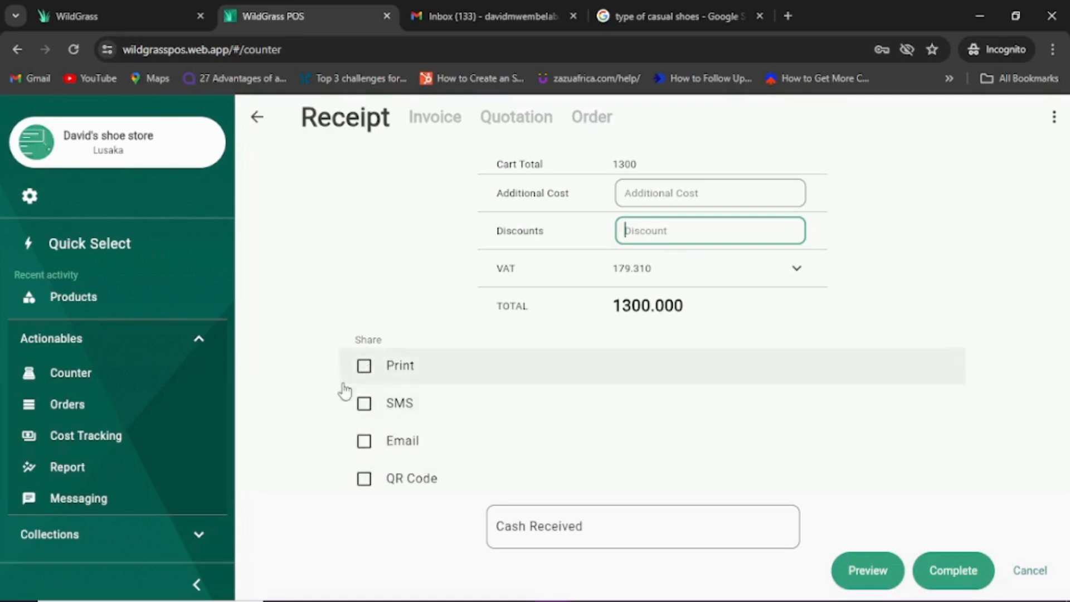
Step: Toggle receipt printing on and off, dismiss the SMS out-of-messages notice, and leave Email sharing unticked
{"action": "left_click", "coordinate": [363, 366]}
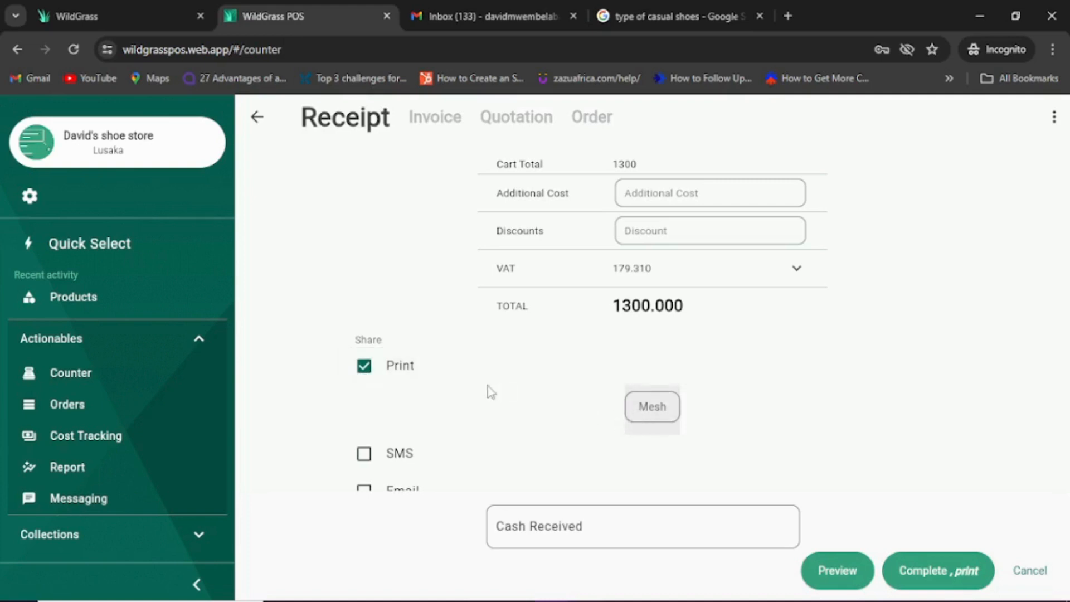
{"action": "left_click", "coordinate": [363, 372]}
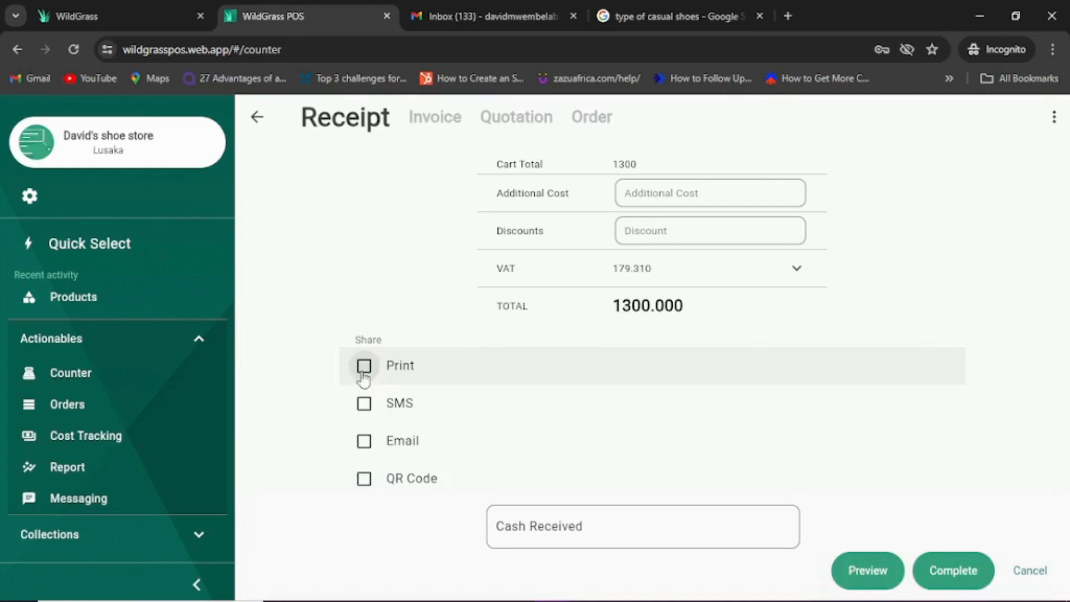
{"action": "left_click", "coordinate": [364, 403]}
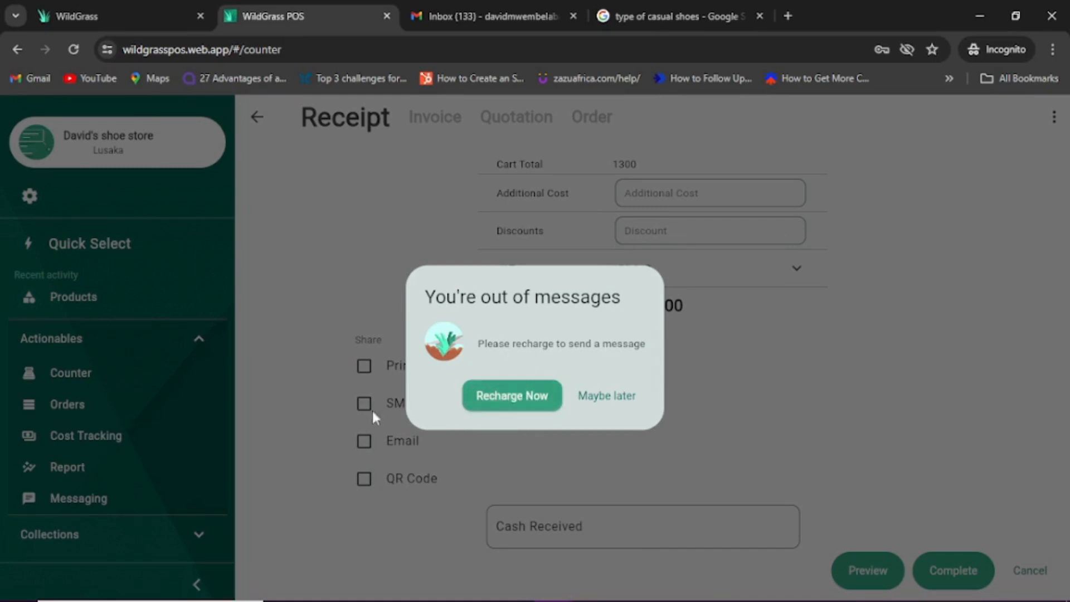
{"action": "left_click", "coordinate": [623, 399]}
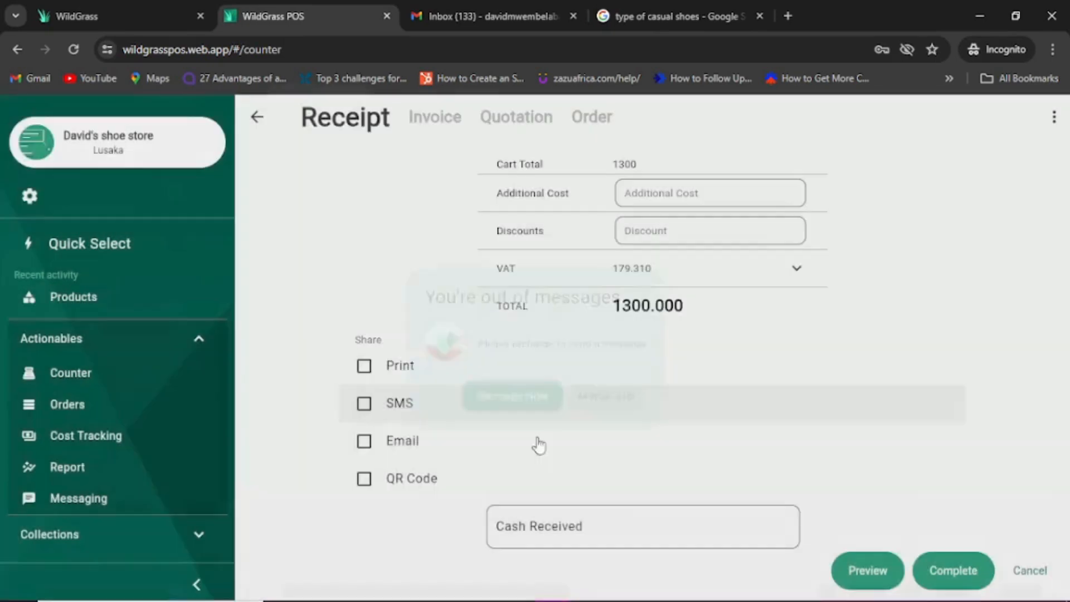
{"action": "left_click", "coordinate": [364, 442]}
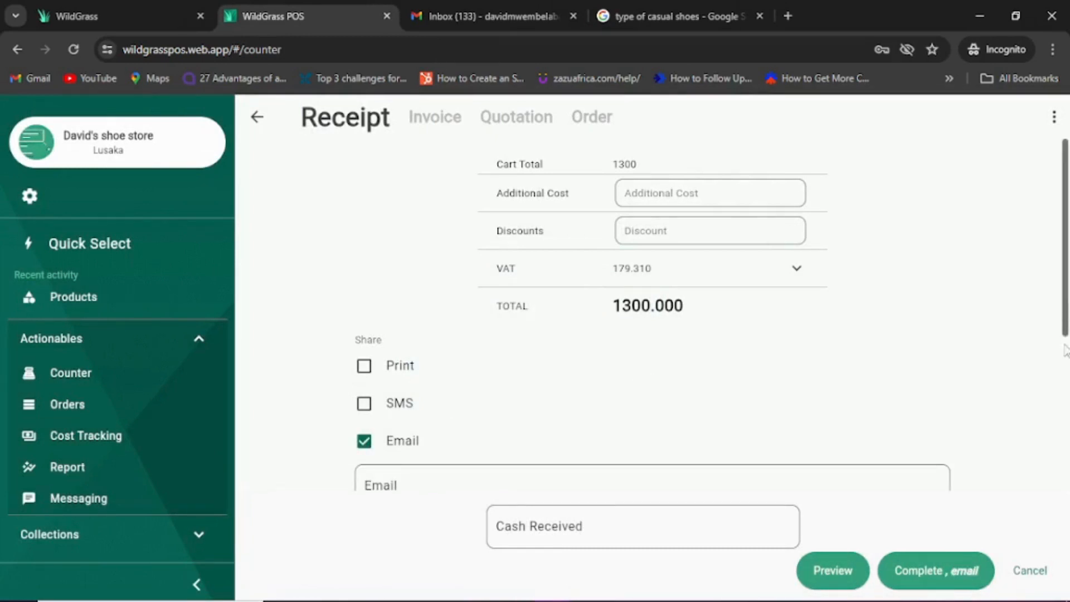
{"action": "scroll", "coordinate": [1065, 323], "scroll_direction": "down", "scroll_amount": 3}
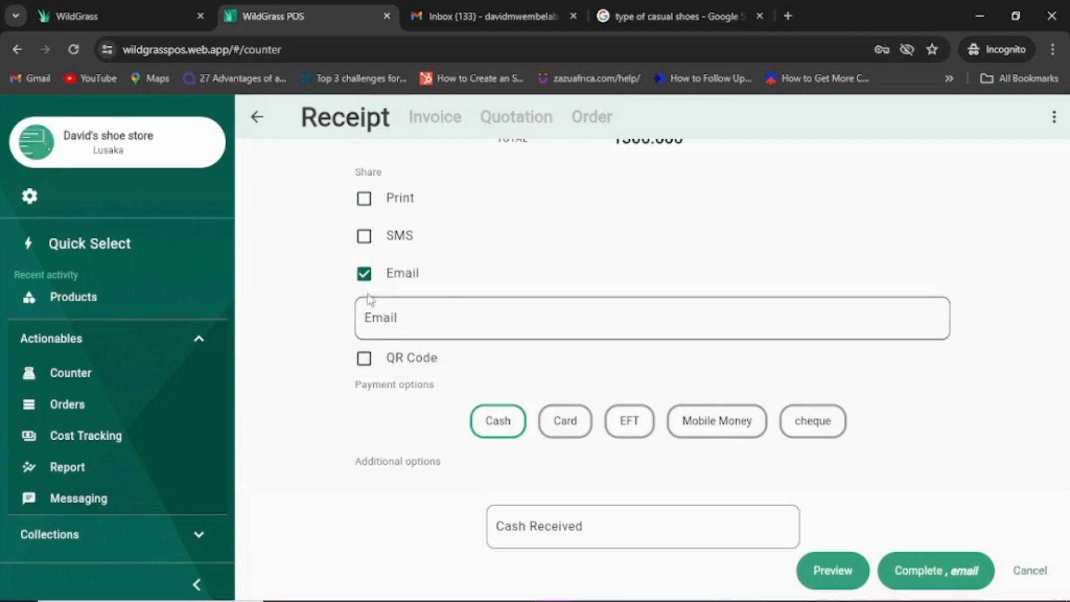
{"action": "left_click", "coordinate": [364, 274]}
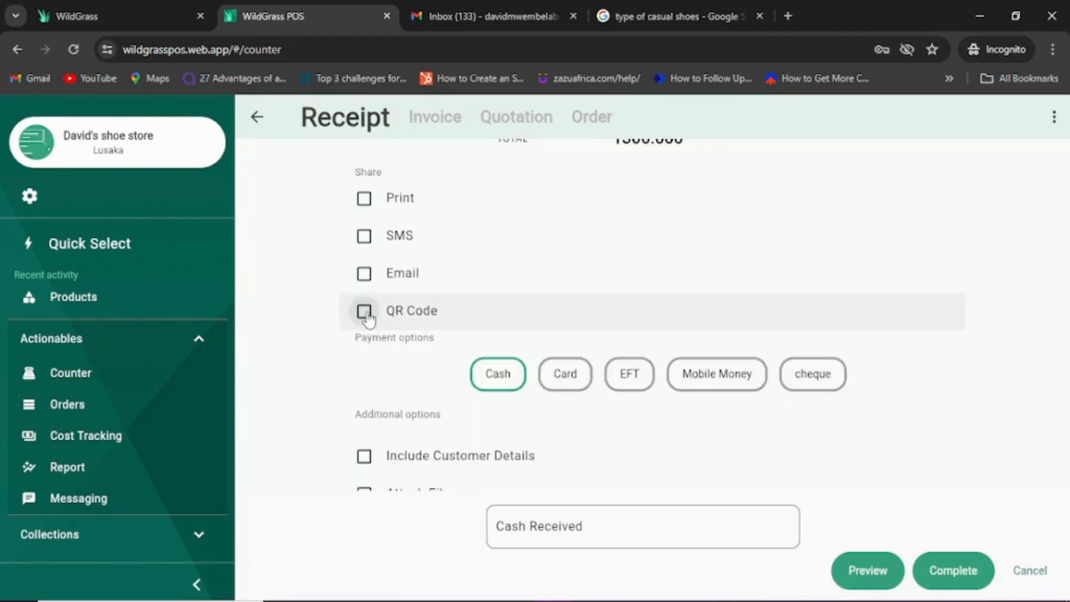
Step: Tick QR Code sharing and Include Customer Details, then bring up the Add New Customer form
{"action": "left_click", "coordinate": [364, 311]}
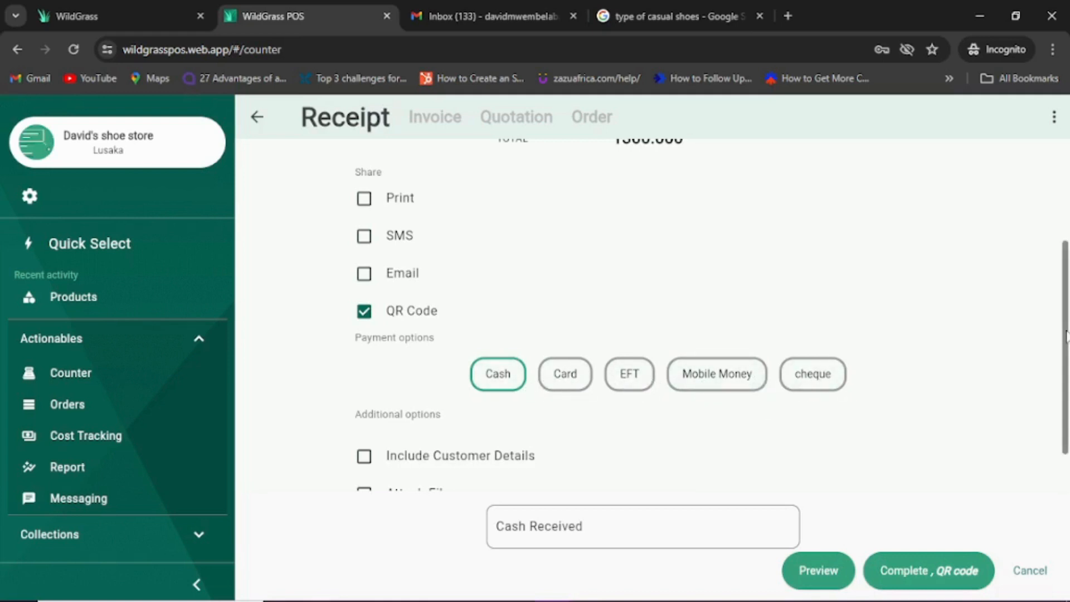
{"action": "scroll", "coordinate": [1066, 337], "scroll_direction": "down", "scroll_amount": 1}
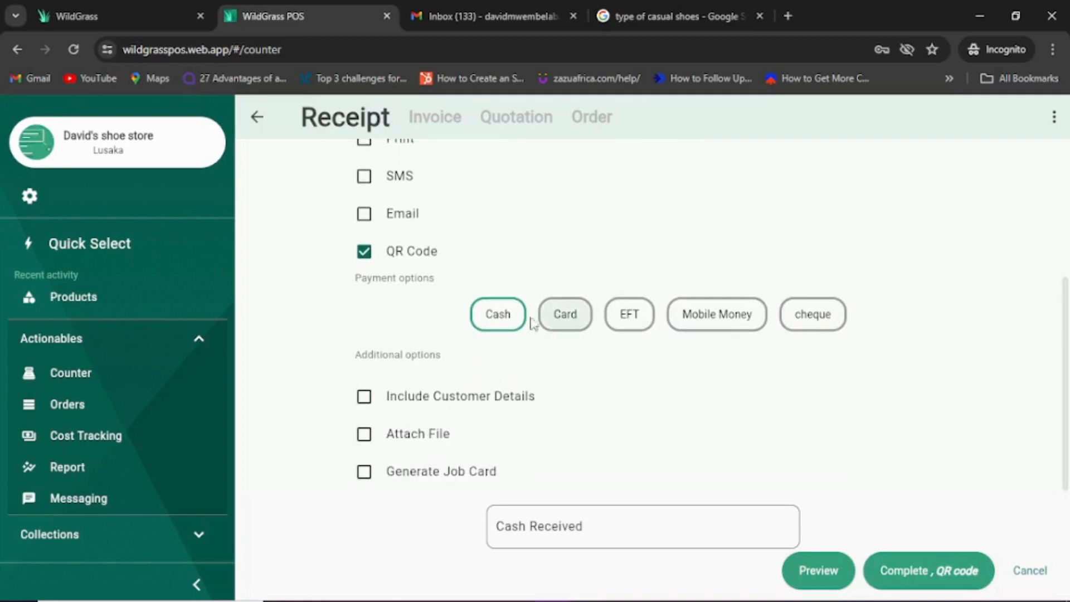
{"action": "left_click", "coordinate": [365, 397]}
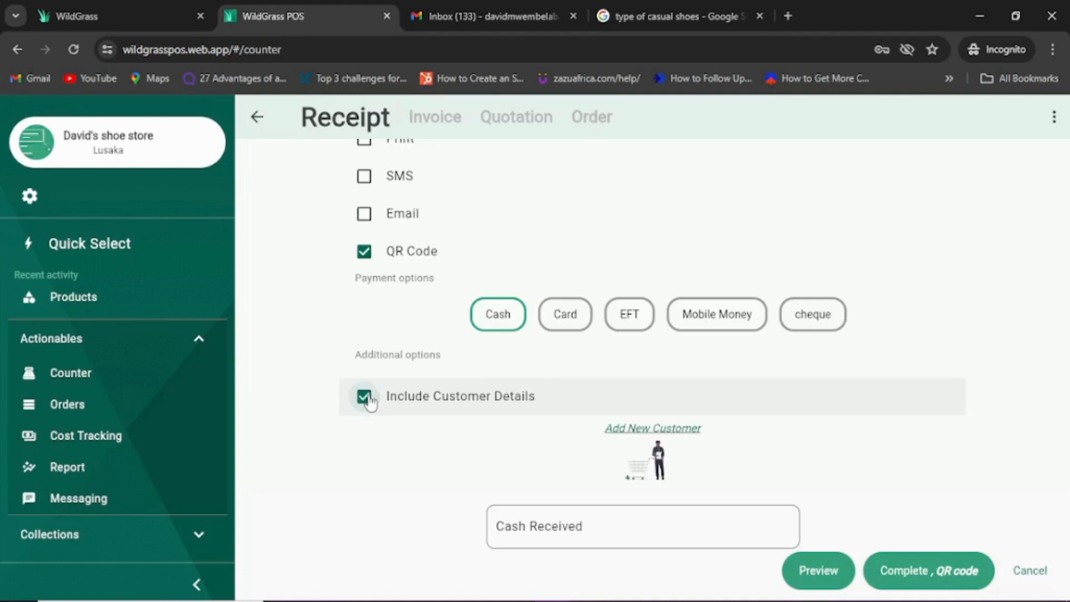
{"action": "left_click", "coordinate": [648, 428]}
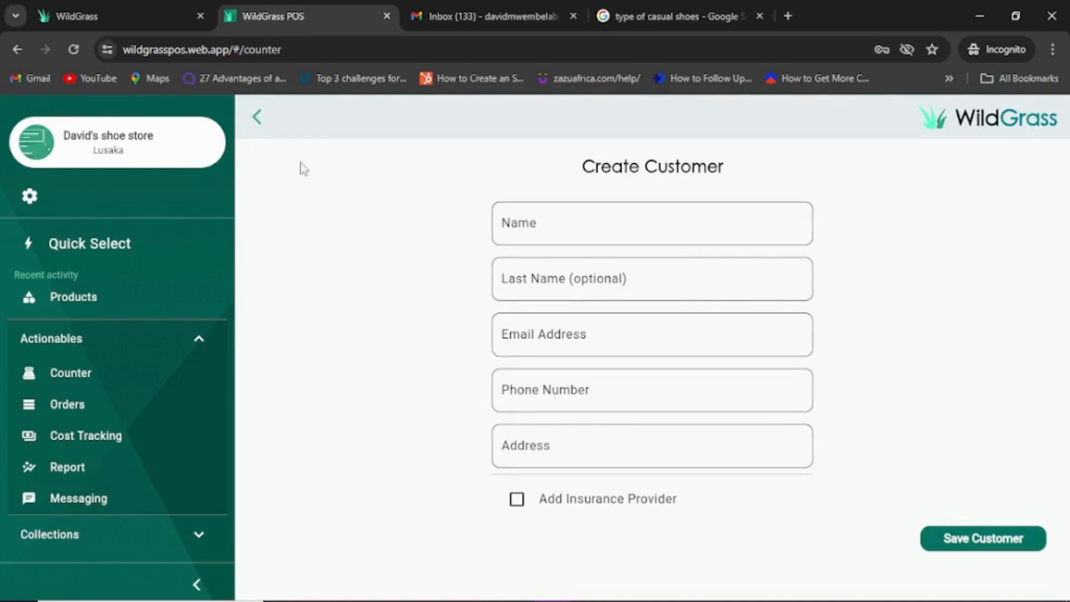
Step: Back out of Create Customer, untick Include Customer Details, and toggle Attach File on then off
{"action": "left_click", "coordinate": [260, 120]}
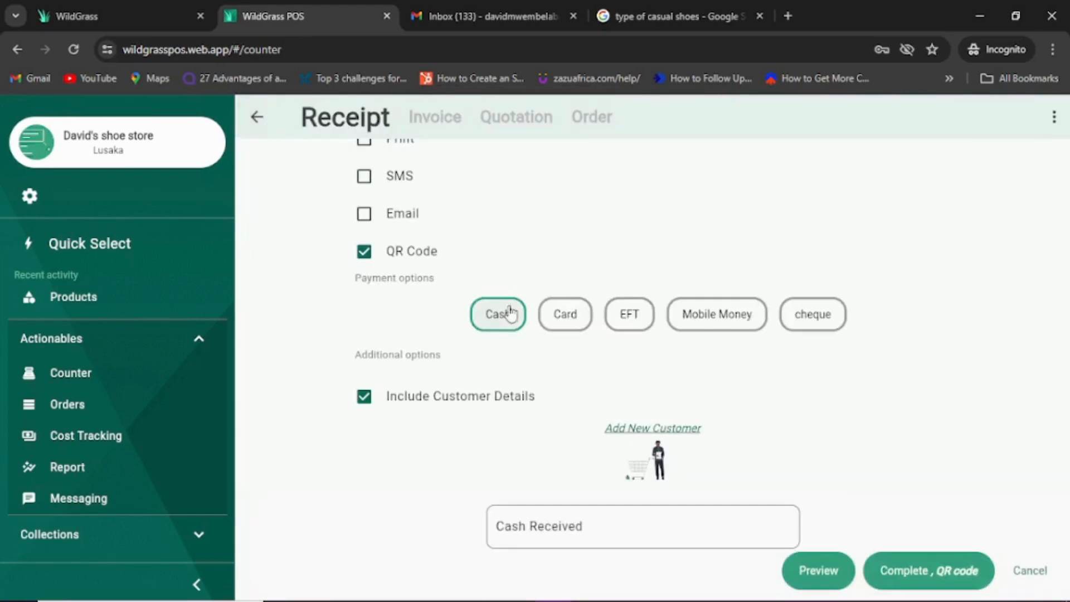
{"action": "left_click", "coordinate": [364, 404]}
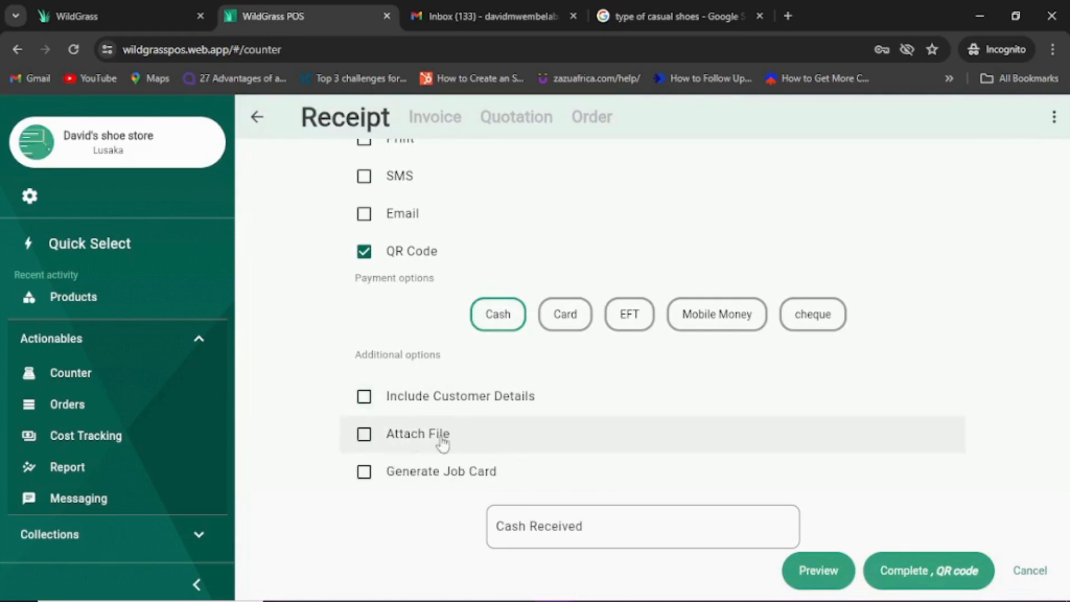
{"action": "left_click", "coordinate": [364, 435]}
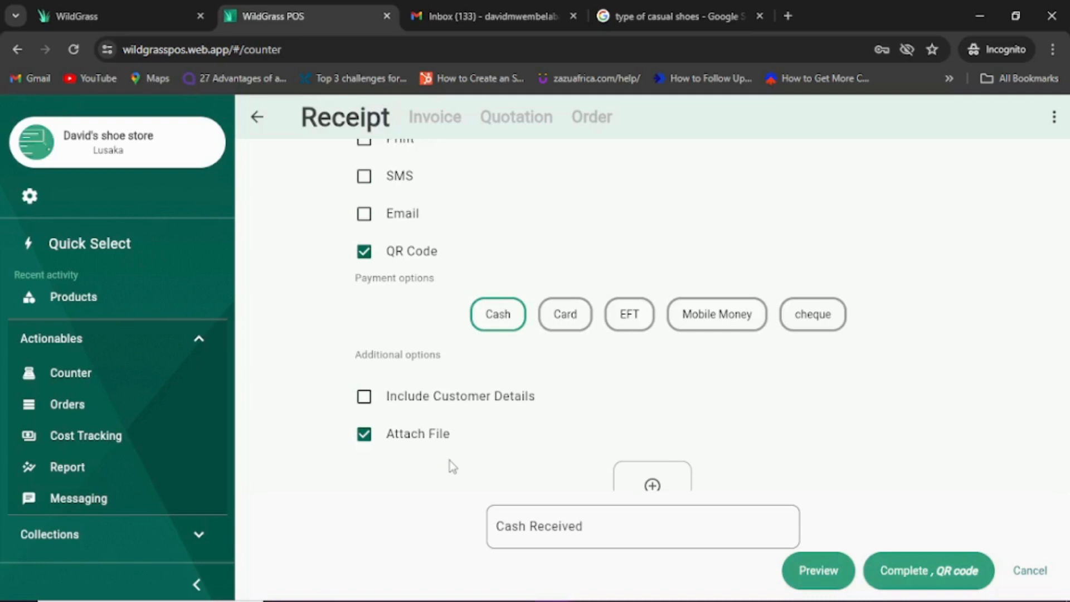
{"action": "left_click", "coordinate": [365, 437]}
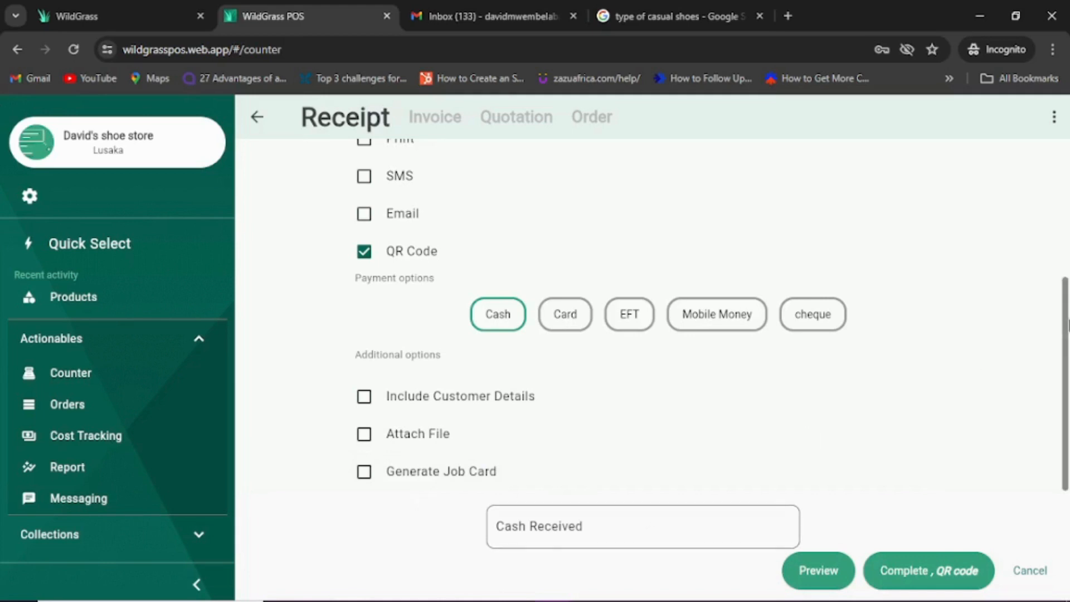
{"action": "mouse_move", "coordinate": [1066, 323]}
{"action": "left_mouse_down"}
{"action": "mouse_move", "coordinate": [1066, 211]}
{"action": "mouse_move", "coordinate": [1068, 337]}
{"action": "left_mouse_up"}
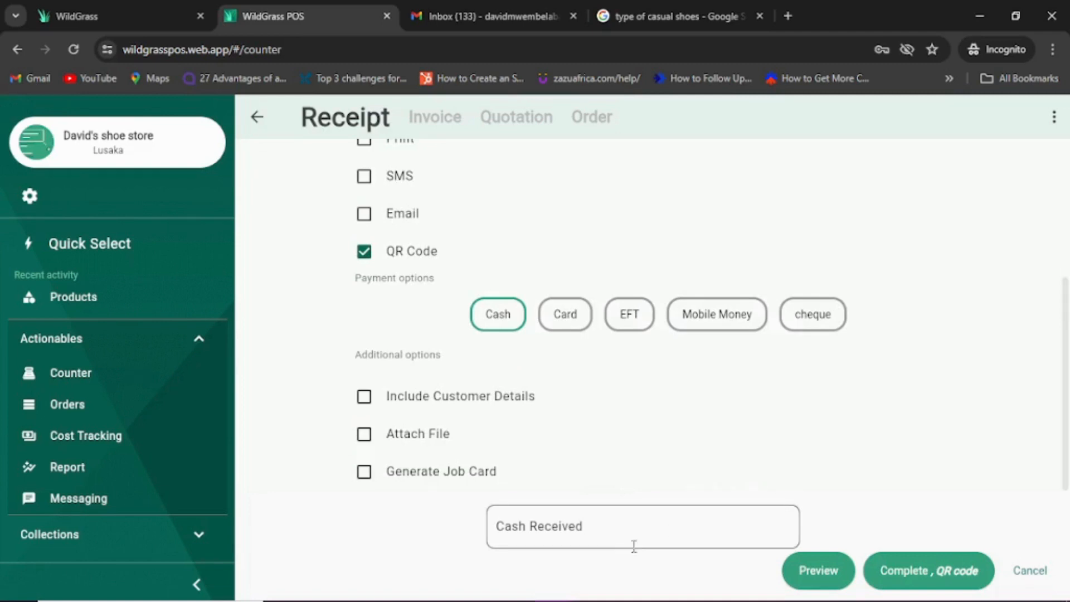
Step: Enter 1300 as cash received, correcting the mistyped 1400, and preview the Tax Invoice receipt
{"action": "left_click", "coordinate": [621, 532]}
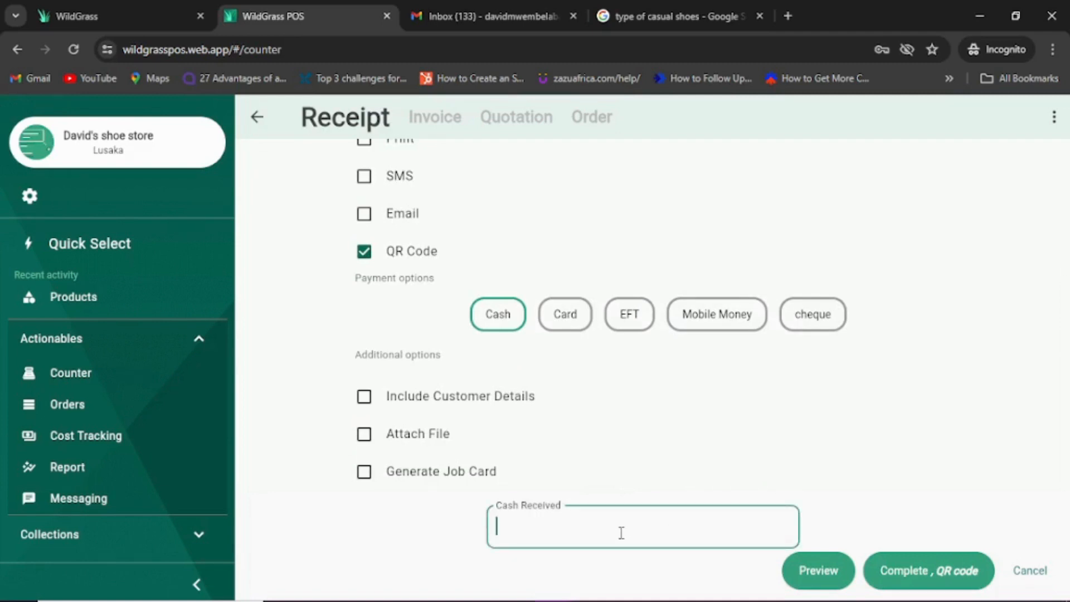
{"action": "type", "text": "1"}
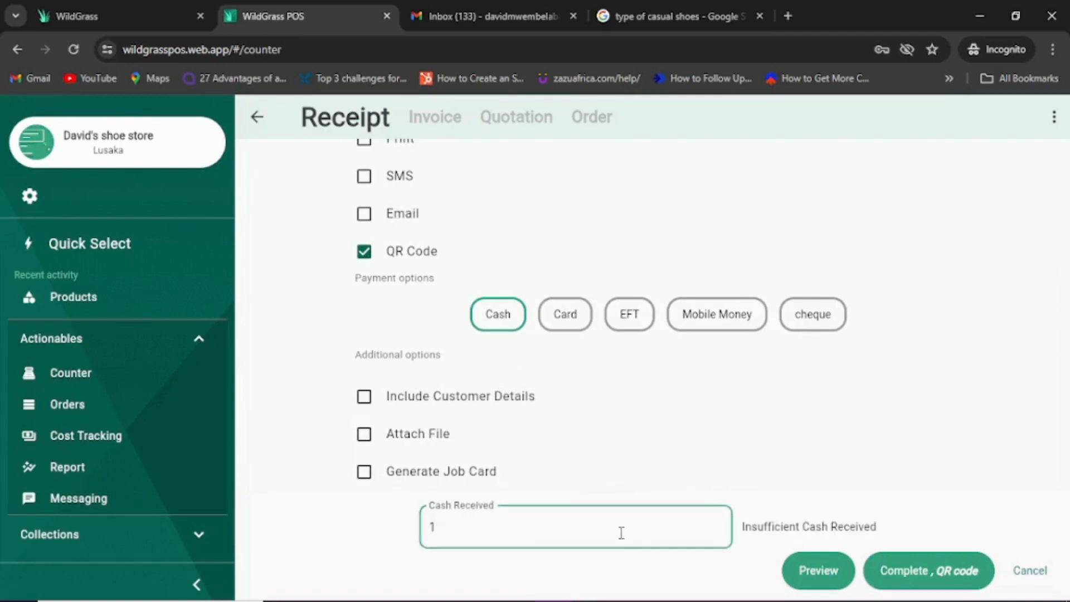
{"action": "type", "text": "400"}
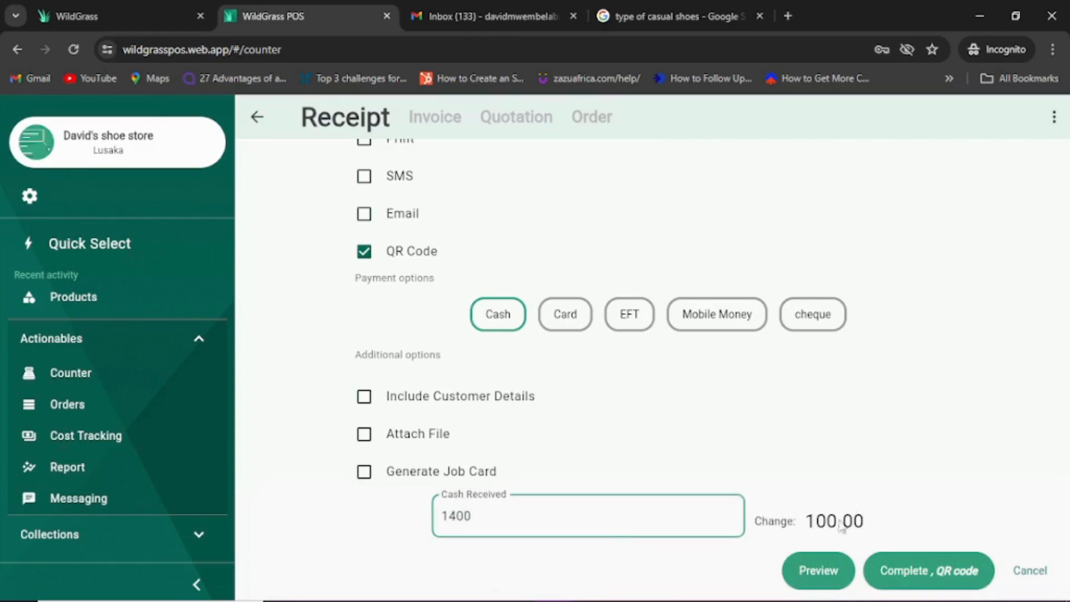
{"action": "left_click_drag", "start_coordinate": [1067, 384], "coordinate": [1067, 392]}
{"action": "left_click", "coordinate": [461, 520]}
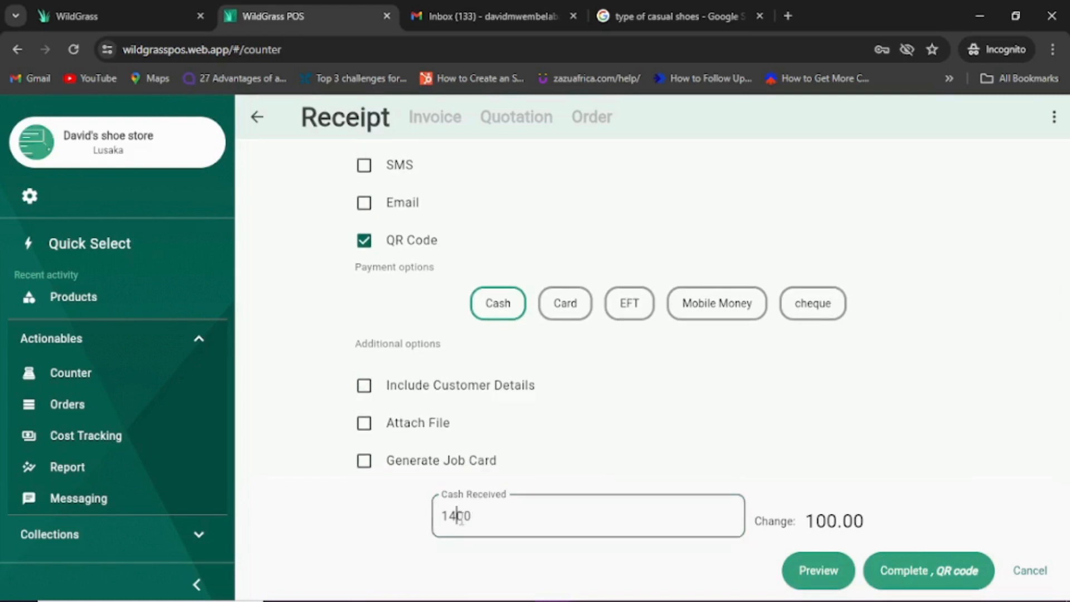
{"action": "key", "text": "BackSpace"}
{"action": "type", "text": "3"}
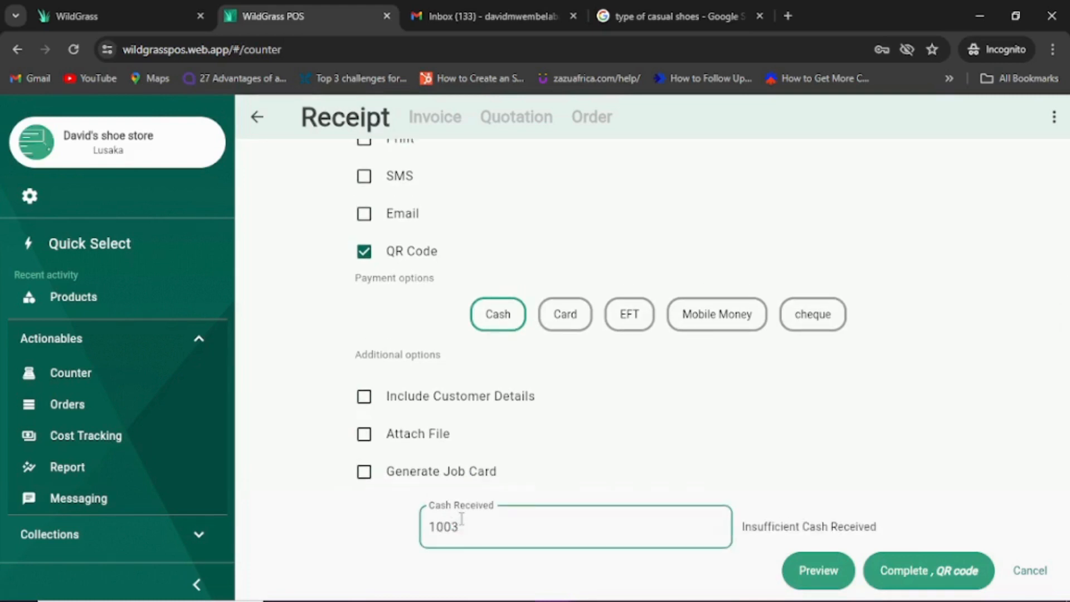
{"action": "key", "text": "BackSpace"}
{"action": "key", "text": "BackSpace"}
{"action": "key", "text": "BackSpace"}
{"action": "type", "text": "300"}
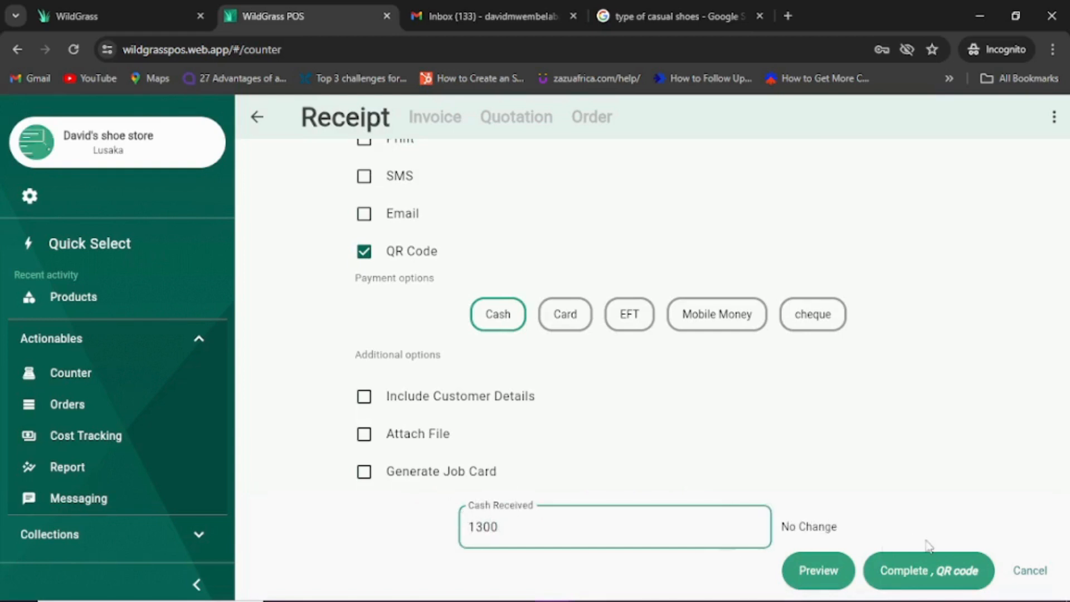
{"action": "left_click", "coordinate": [819, 580]}
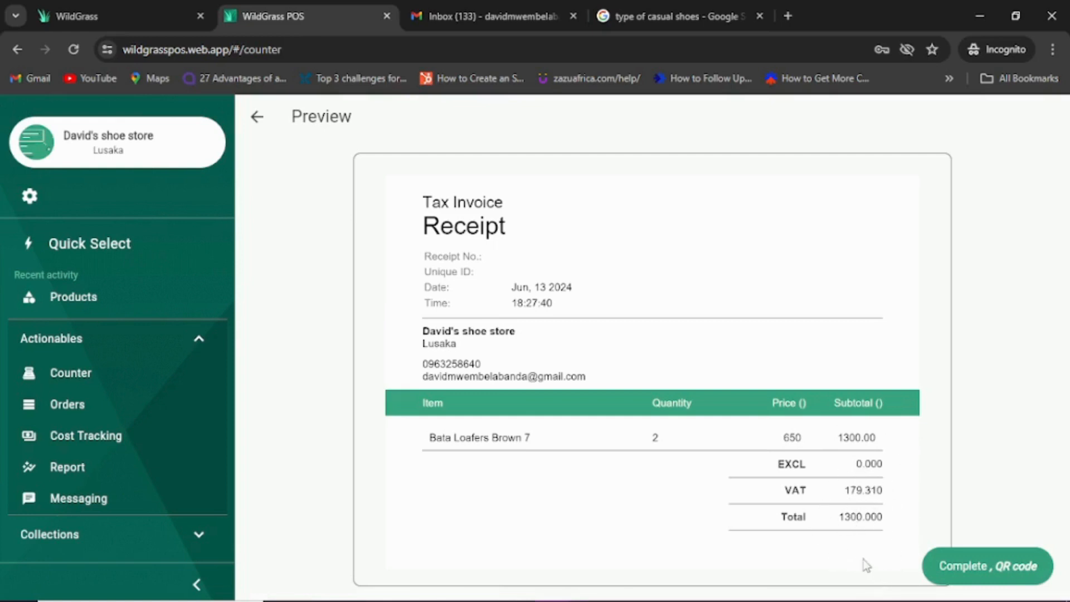
Step: Complete the sale with a QR-code receipt, close the QR dialog, and collapse Actionables
{"action": "left_click", "coordinate": [970, 566]}
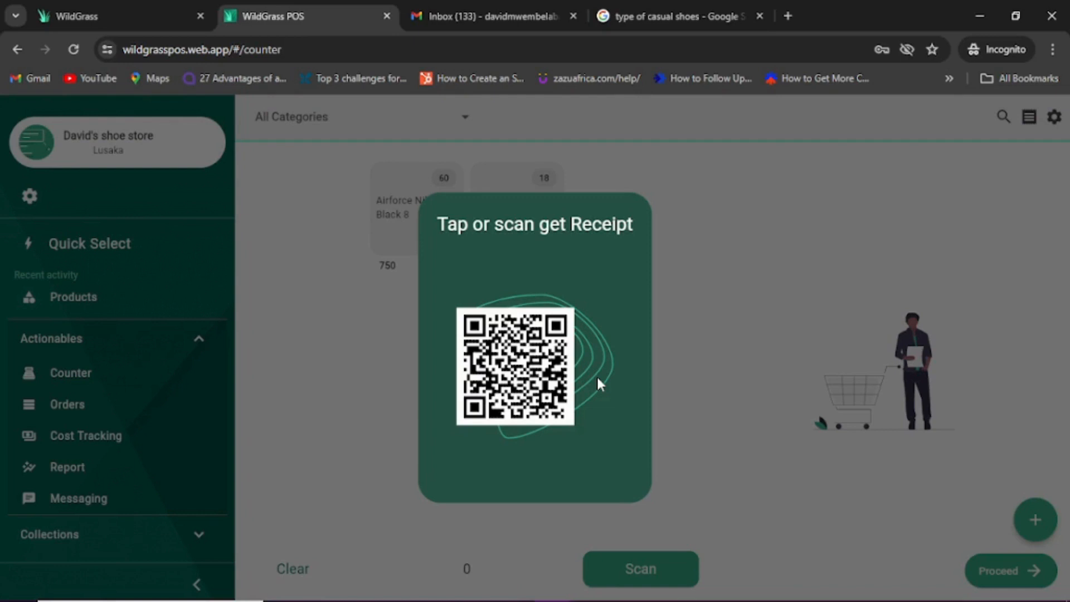
{"action": "left_click", "coordinate": [350, 375]}
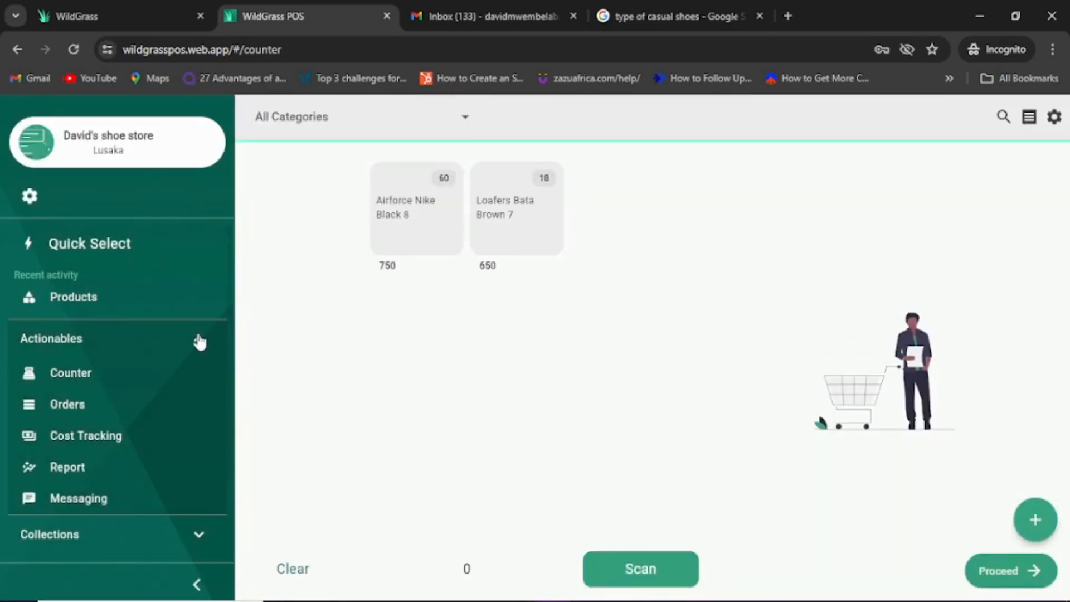
{"action": "left_click", "coordinate": [200, 340]}
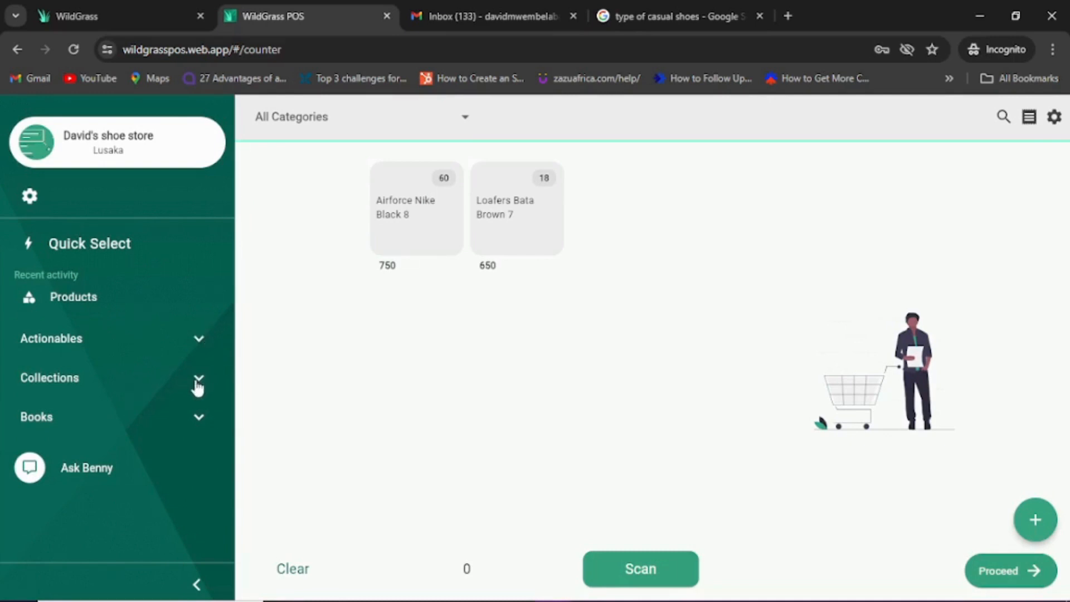
Step: Open Sales Summations under Books, switch to the A/C ledger, and open the 1300 cash sale row
{"action": "left_click", "coordinate": [197, 419]}
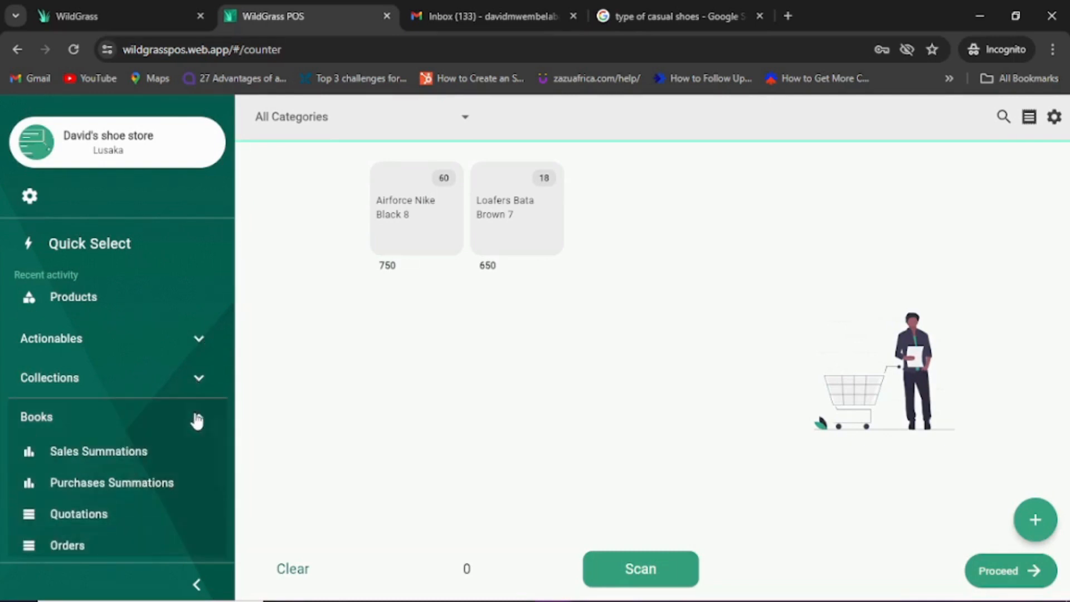
{"action": "left_click", "coordinate": [119, 452]}
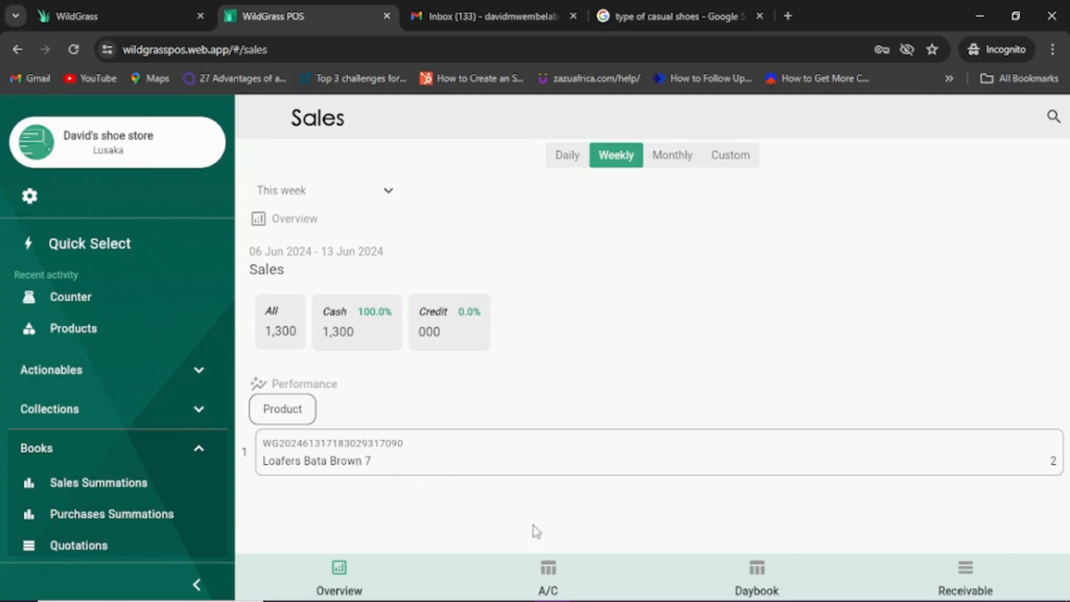
{"action": "left_click", "coordinate": [549, 571]}
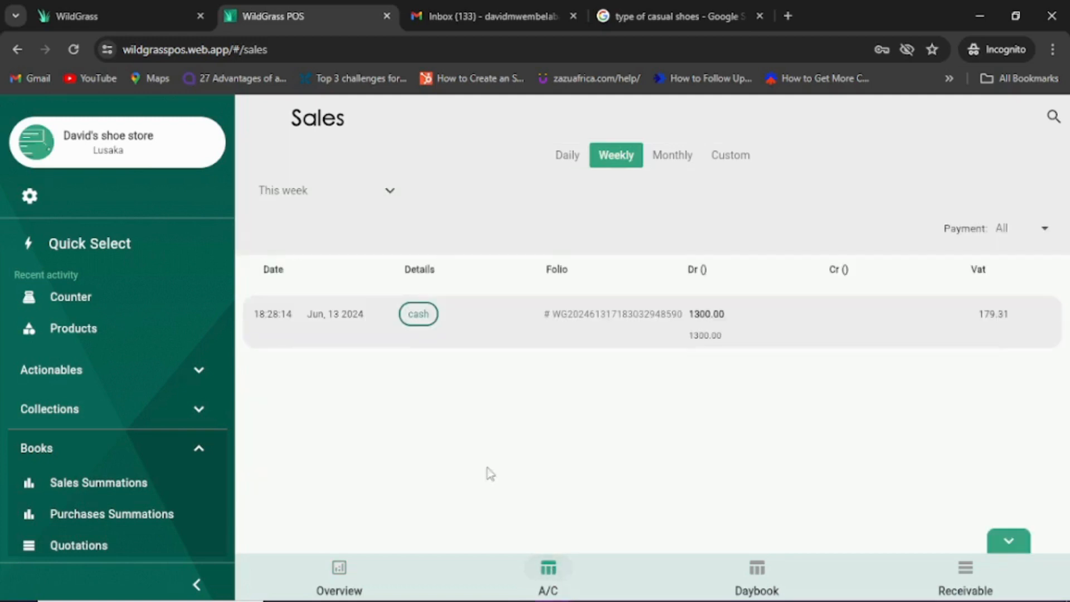
{"action": "mouse_move", "coordinate": [407, 350]}
{"action": "left_click", "coordinate": [416, 319]}
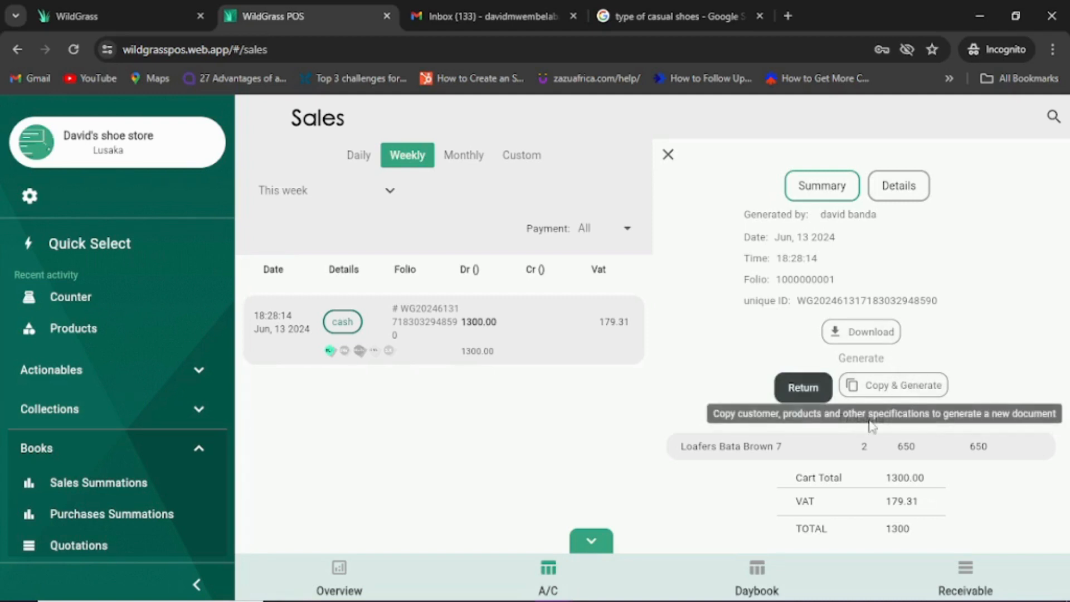
Step: Check the sale's Details and Summary tabs, then close the panel back to the weekly ledger
{"action": "left_click", "coordinate": [900, 190]}
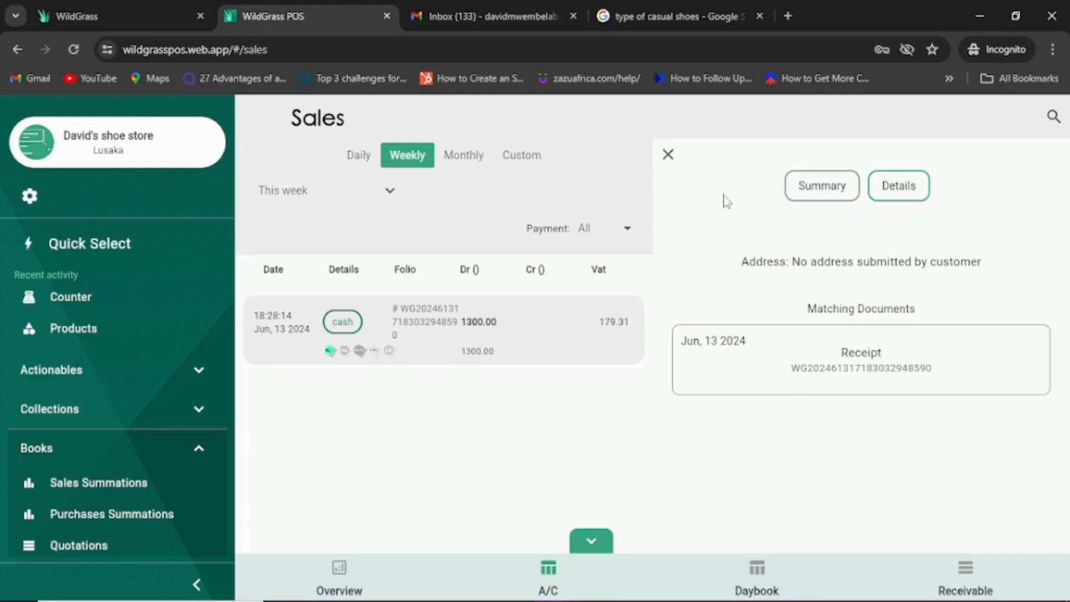
{"action": "left_click", "coordinate": [823, 188]}
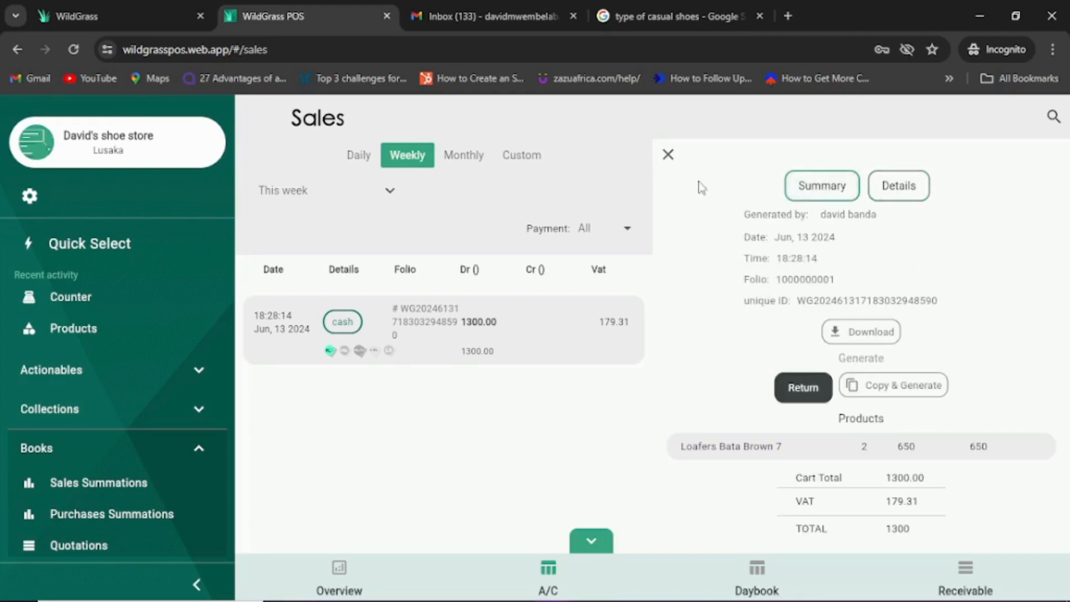
{"action": "left_click", "coordinate": [670, 156]}
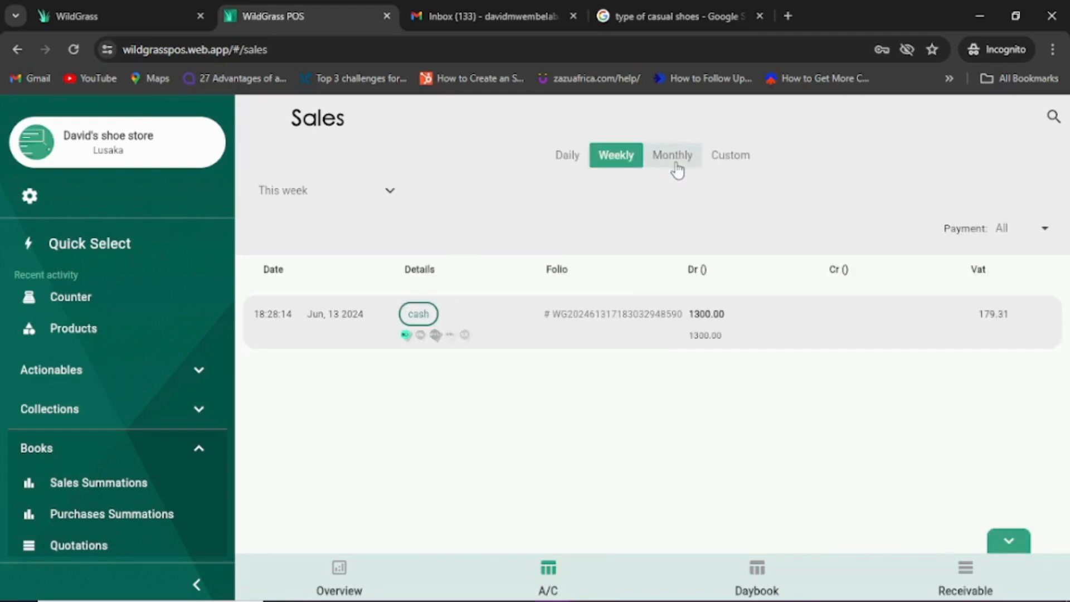